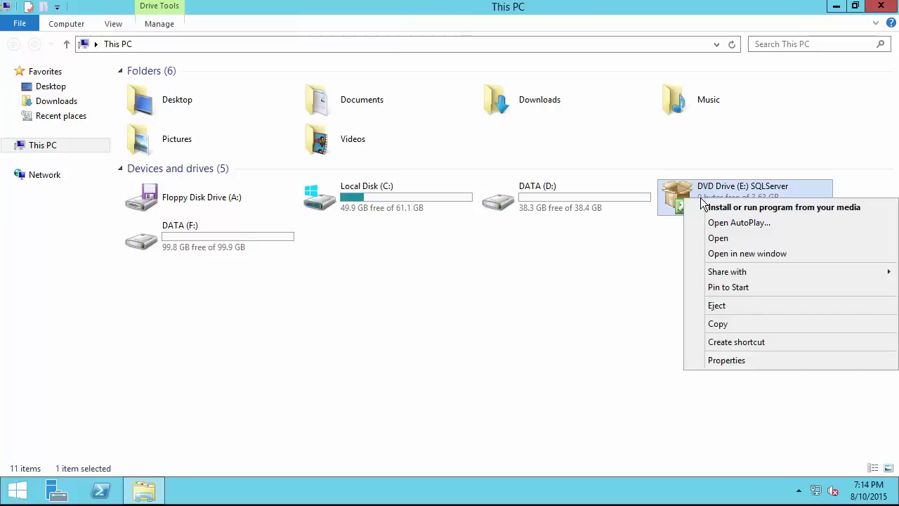
Open the SQLServer DVD drive, run the setup application with permission to make changes, and minimize the file window.
left_click(720, 237)
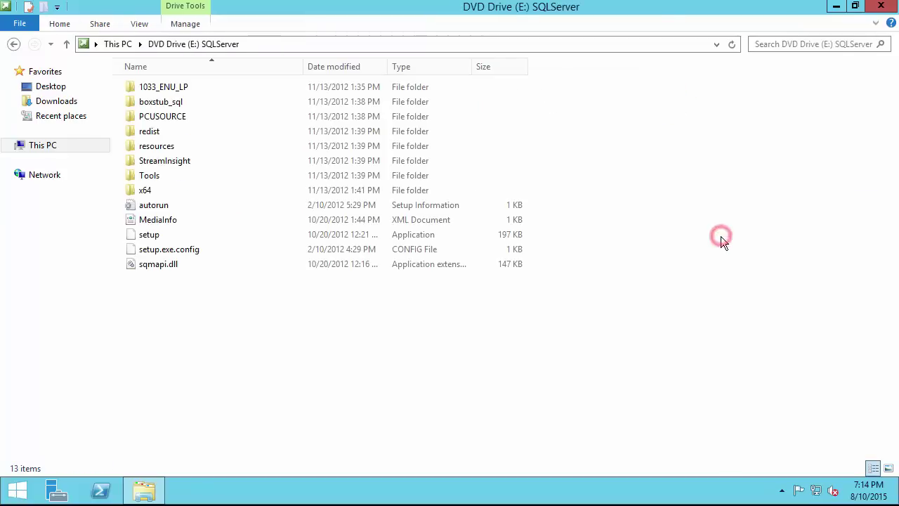
double_click(176, 234)
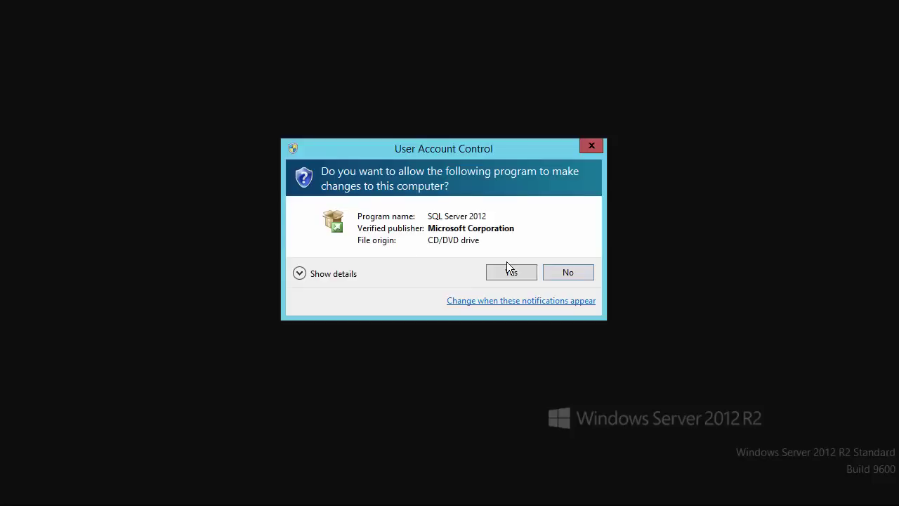
left_click(508, 272)
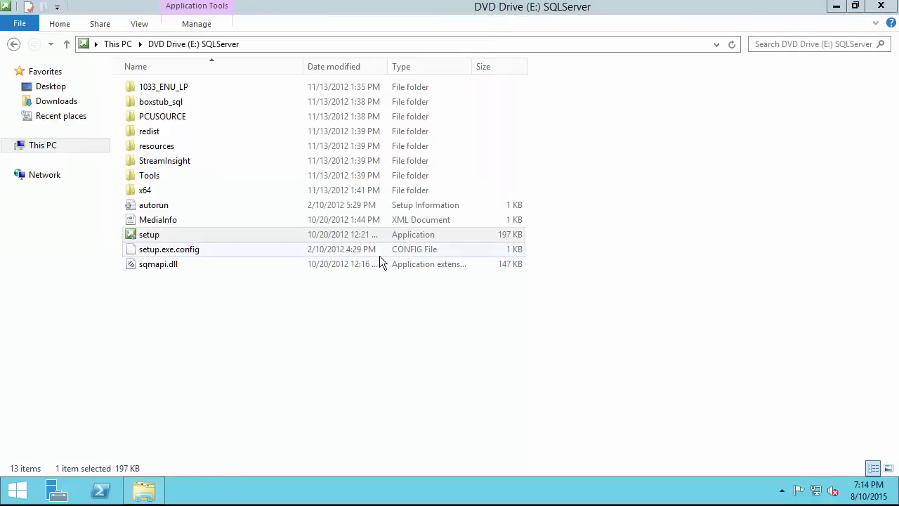
left_click(146, 491)
left_click(145, 490)
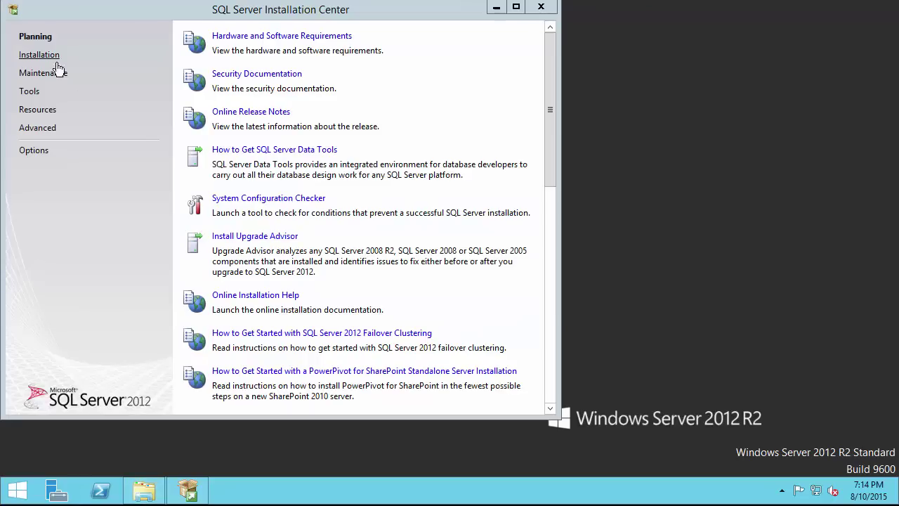
Start a new stand-alone SQL Server installation and continue past the Setup Support Rules after showing their details.
left_click(49, 55)
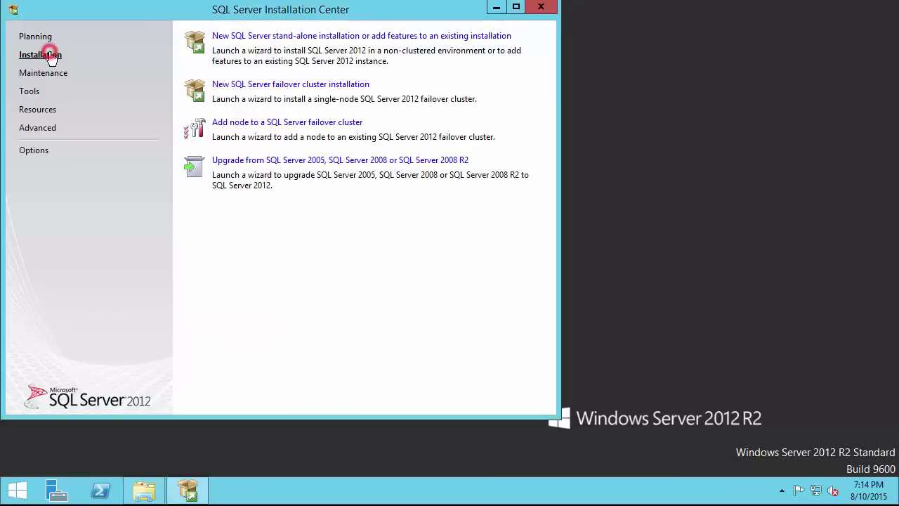
left_click(349, 40)
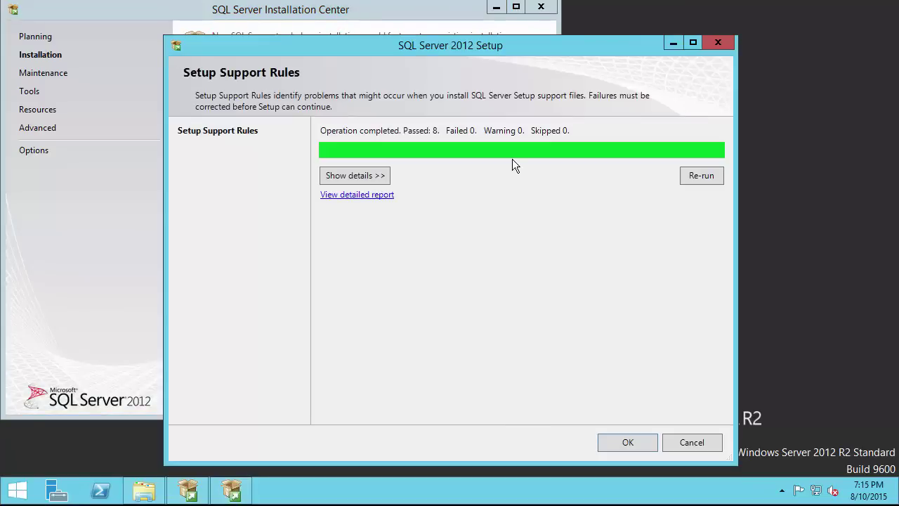
left_click(615, 441)
left_click(364, 173)
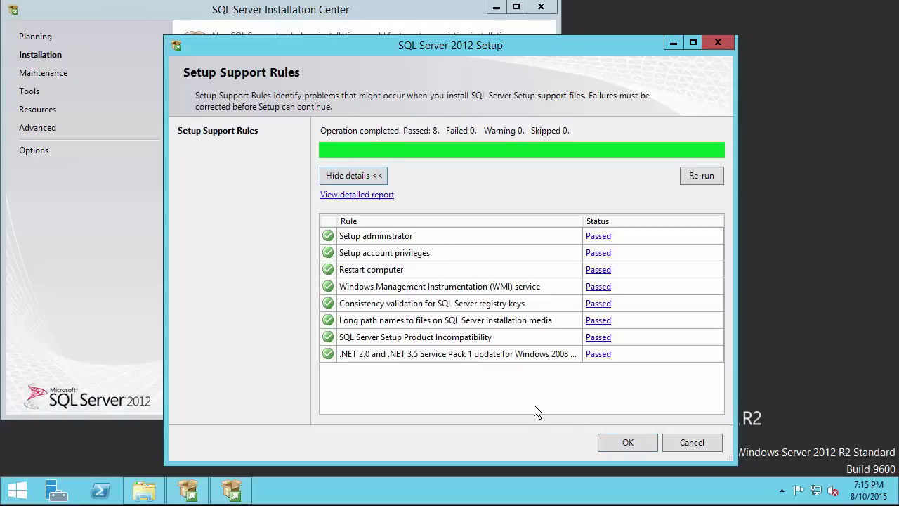
left_click(639, 442)
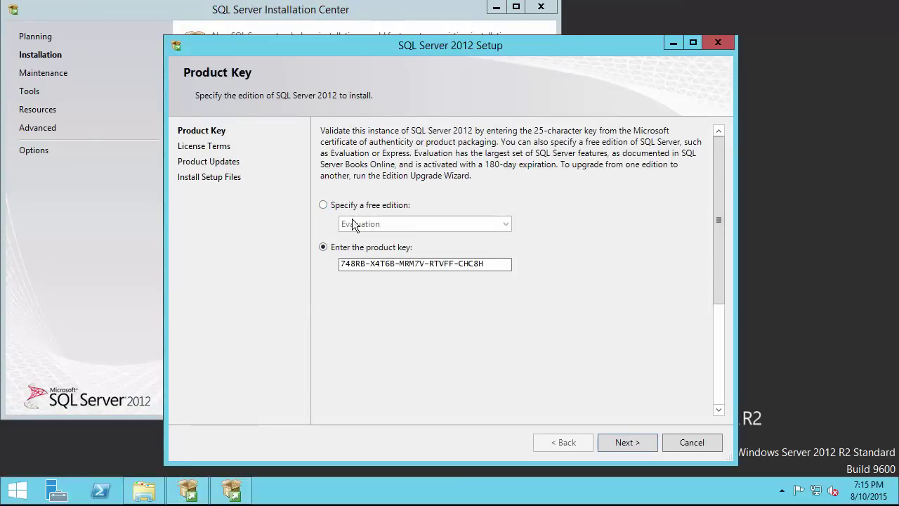
Keep the prefilled product key, accept the license terms with feature usage reporting enabled, and continue with product updates included.
left_click(634, 440)
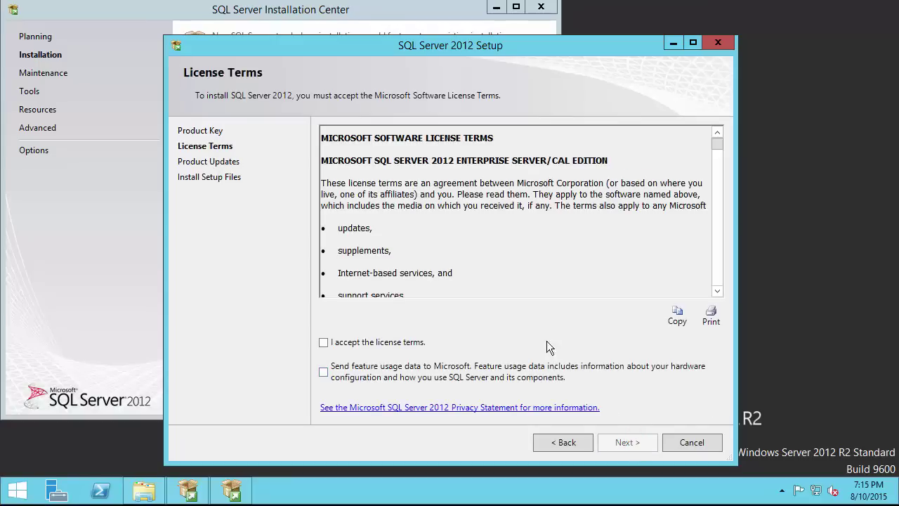
left_click(402, 342)
left_click(392, 377)
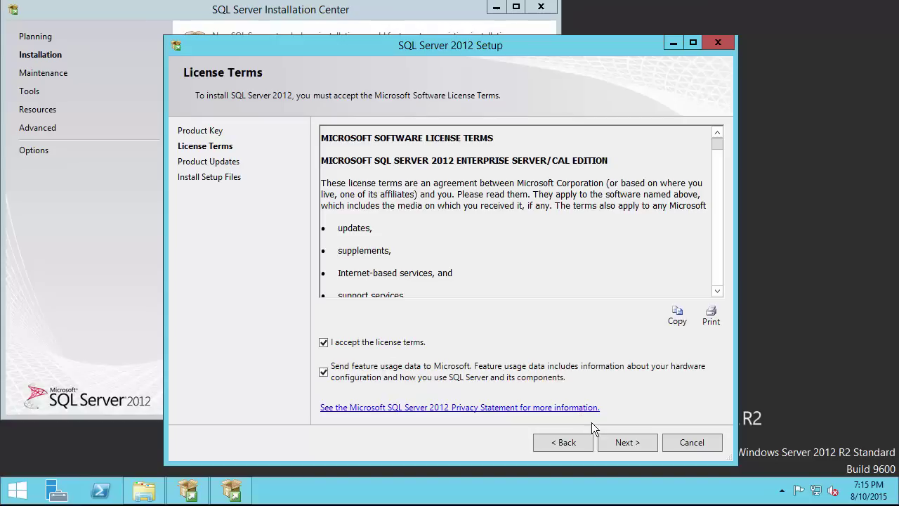
left_click(612, 442)
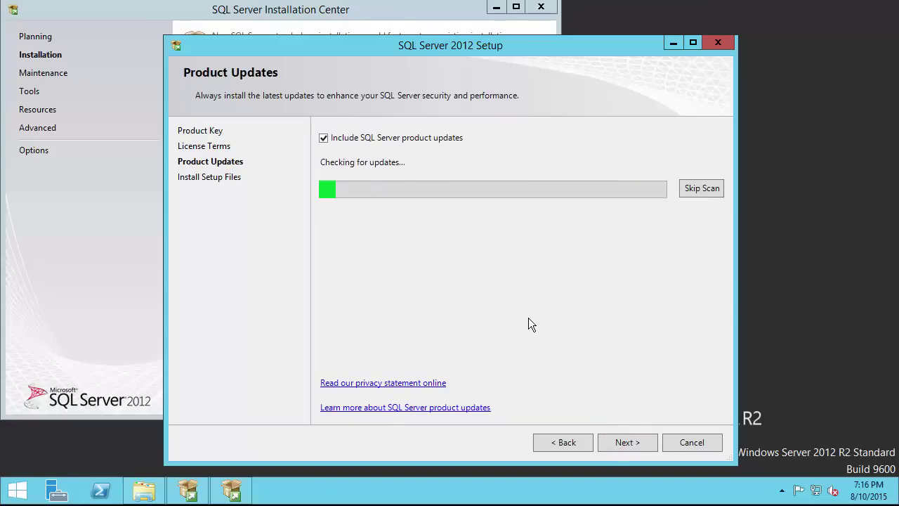
left_click(626, 443)
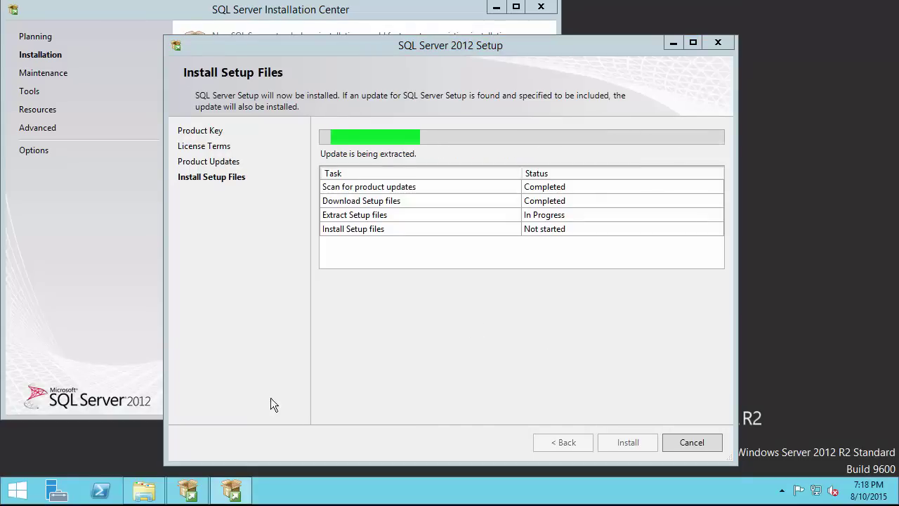
left_click(271, 401)
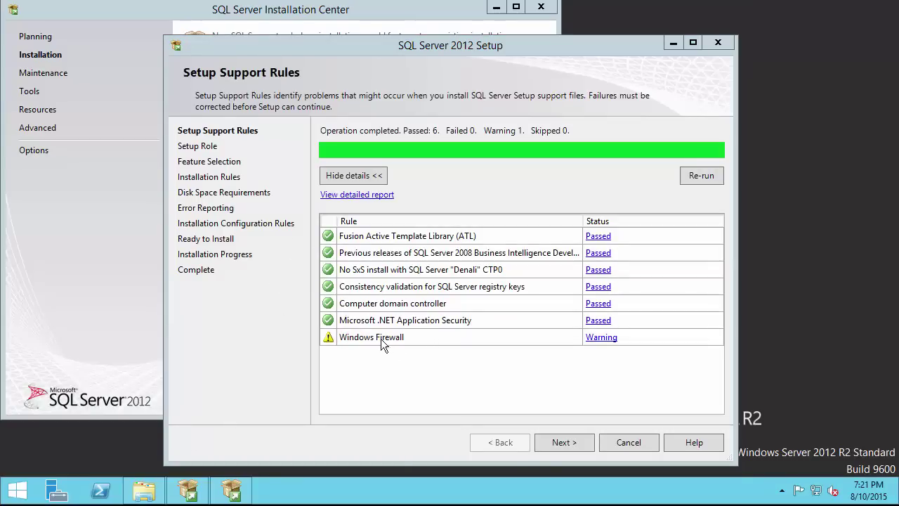
Turn off Windows Firewall for the domain and public networks, then close the firewall window.
right_click(821, 498)
left_click(825, 483)
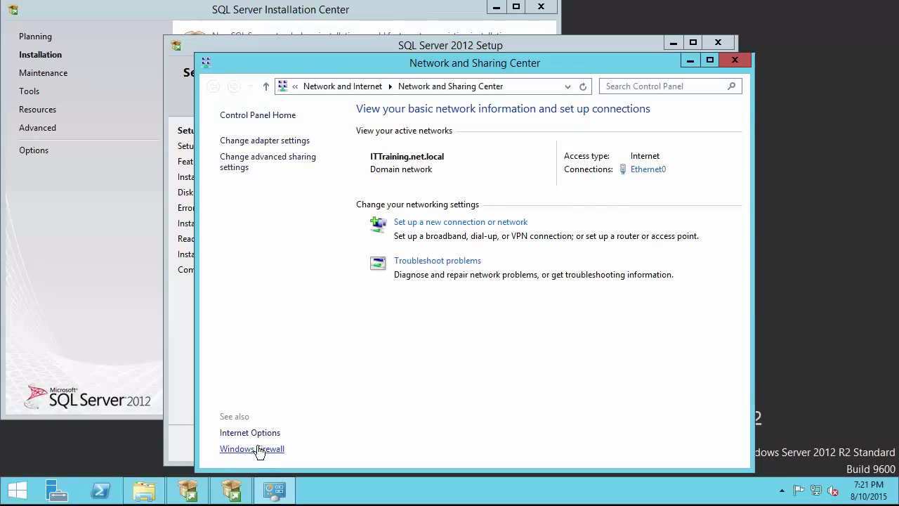
left_click(256, 449)
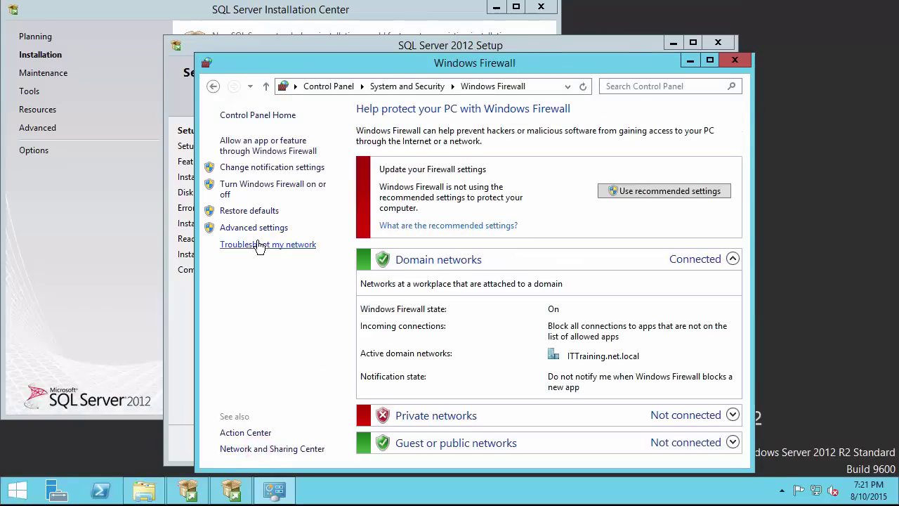
left_click(251, 185)
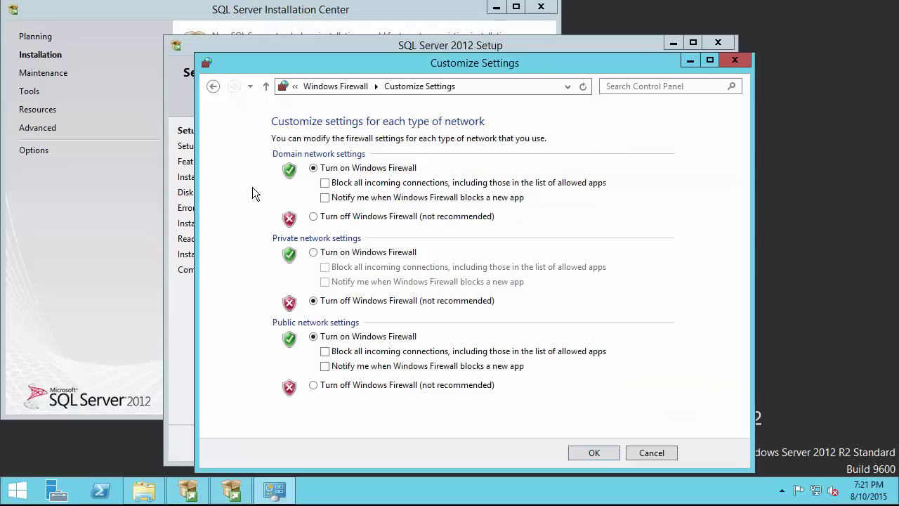
left_click(327, 217)
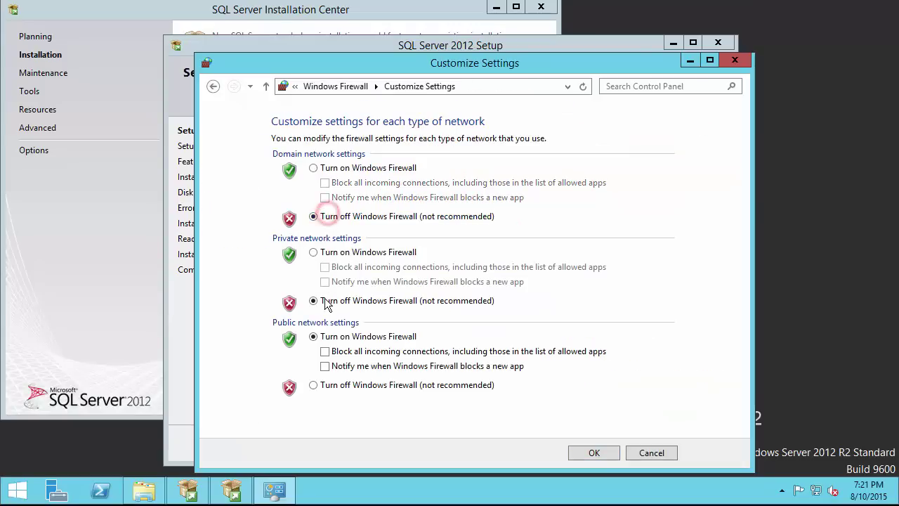
left_click(337, 386)
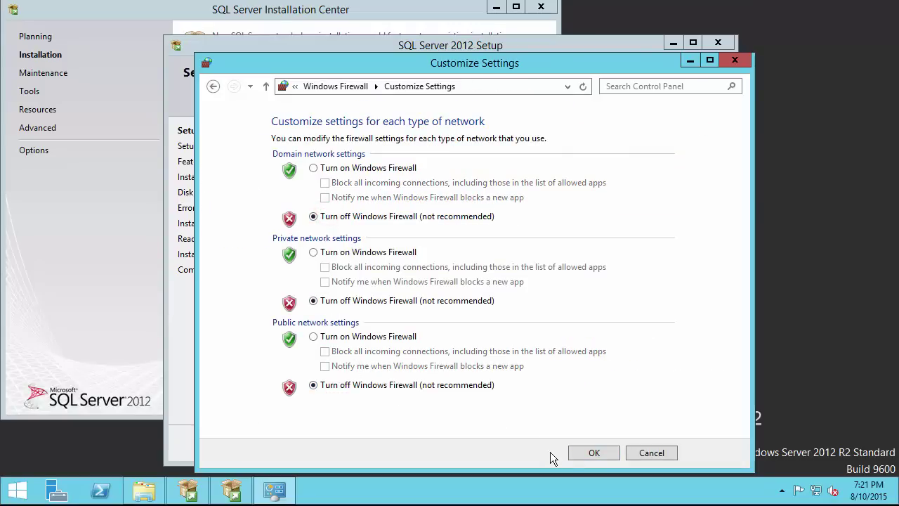
left_click(590, 453)
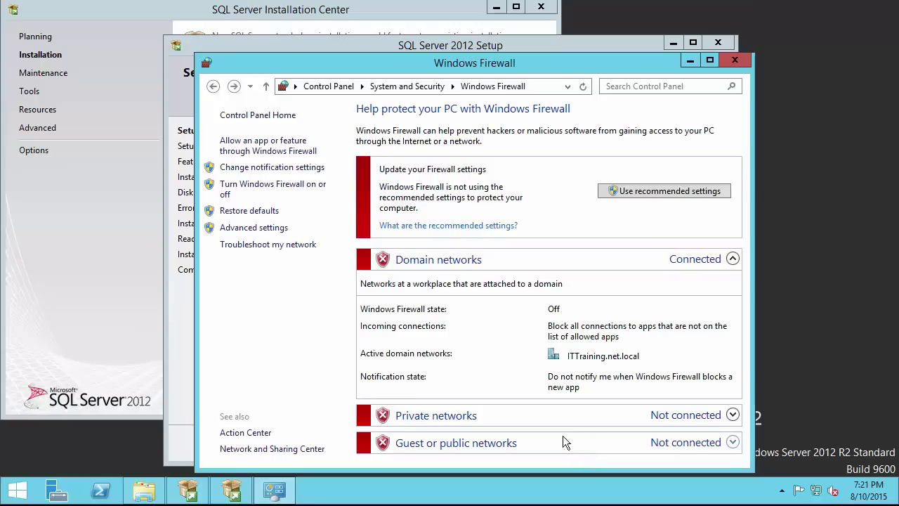
left_click(740, 63)
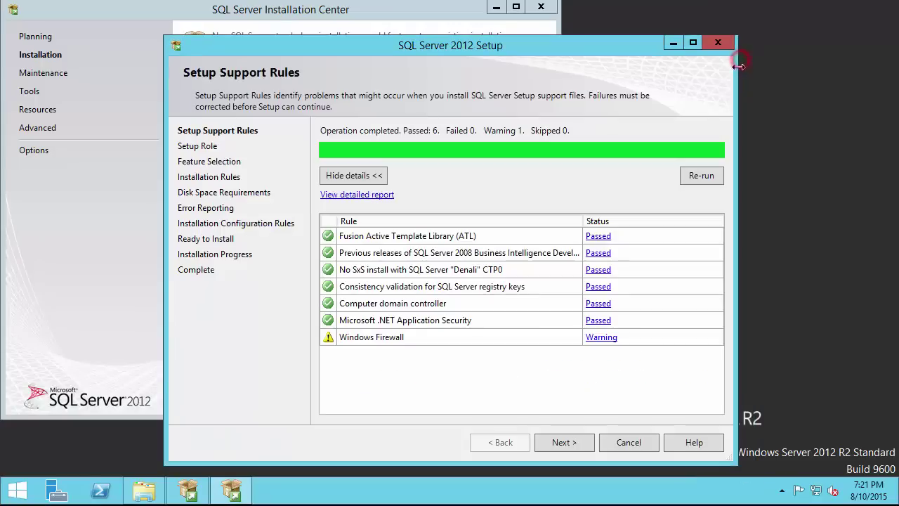
Re-run the Setup Support Rules check and proceed with the SQL Server Feature Installation role.
left_click(692, 177)
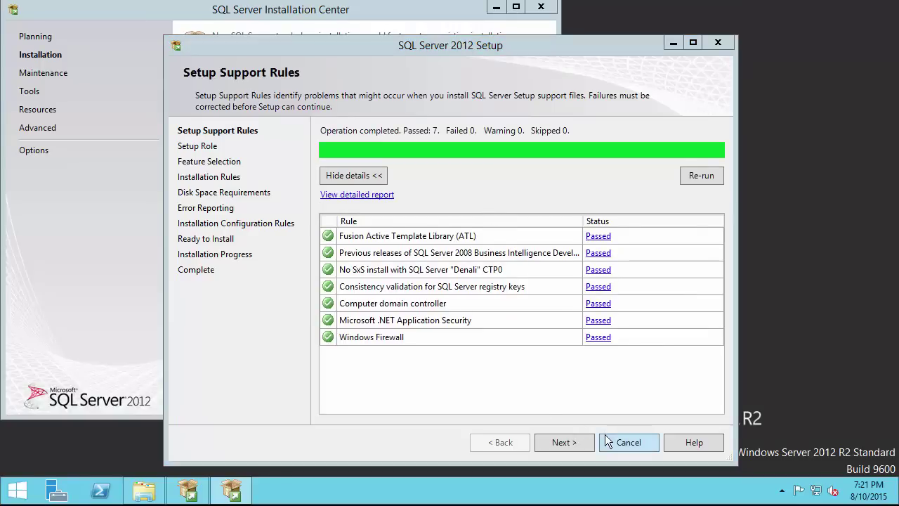
left_click(566, 440)
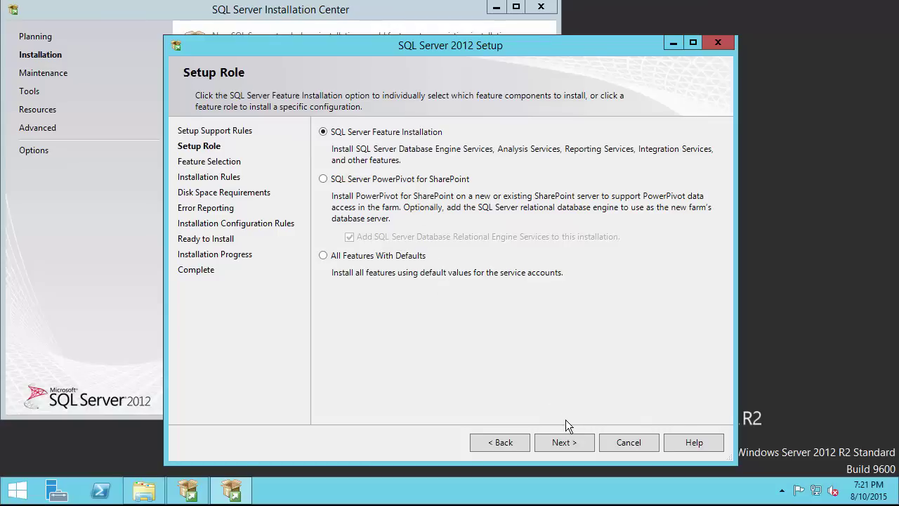
left_click(578, 443)
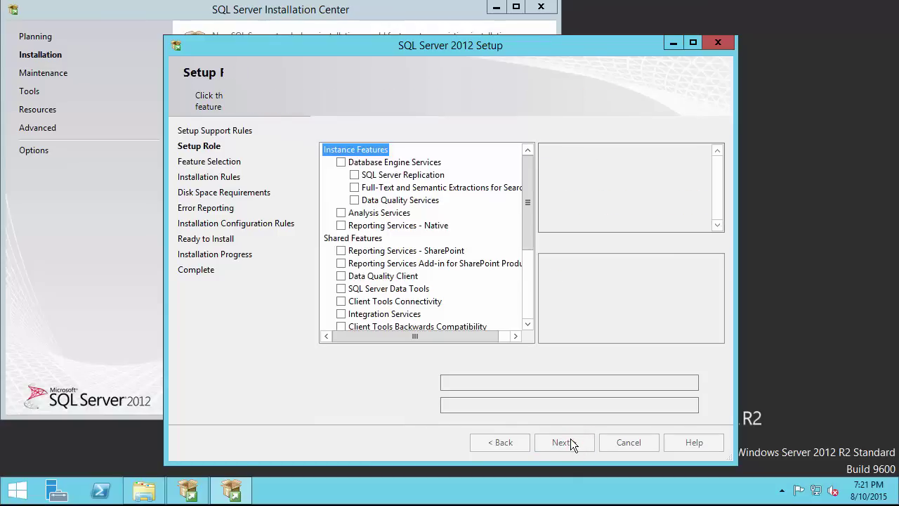
Select Database Engine Services, Reporting Services - Native, SQL Server Data Tools, Client Tools Connectivity, Integration Services, and Management Tools - Basic and Complete.
left_click(342, 163)
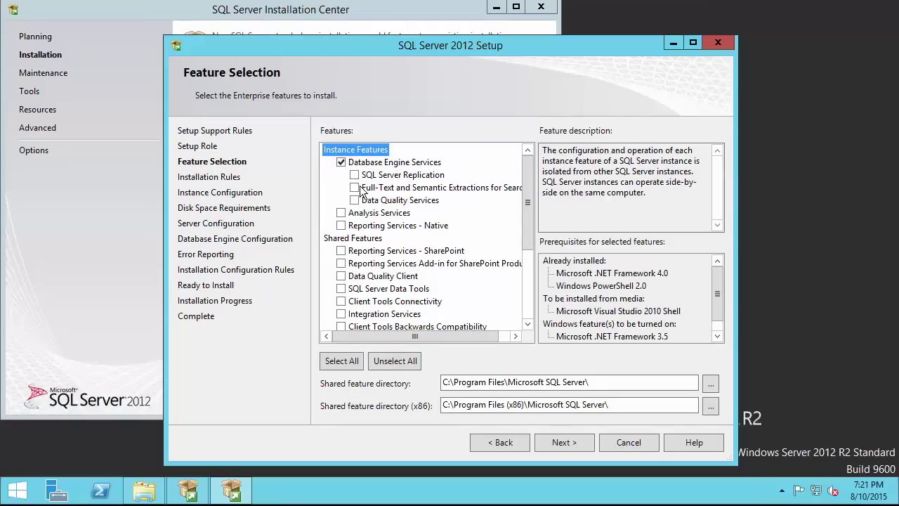
left_click(342, 226)
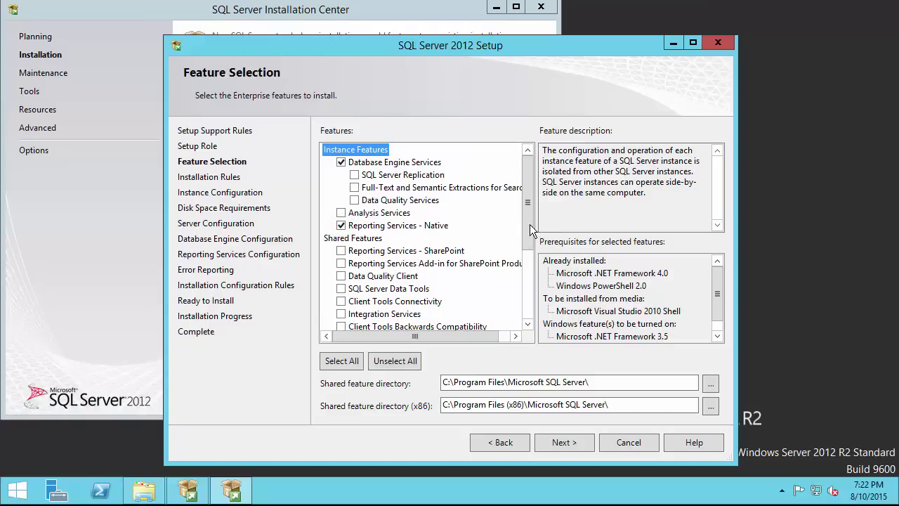
left_click_drag(529, 225, 532, 257)
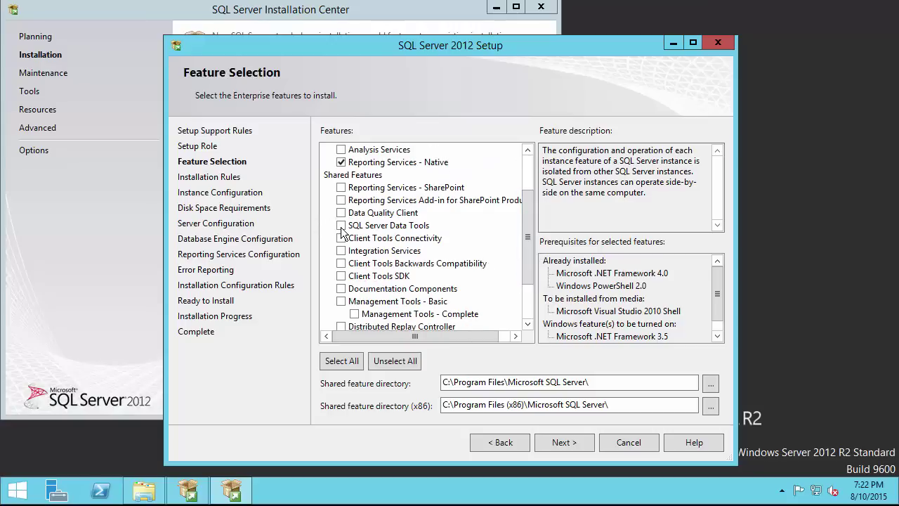
left_click(341, 226)
left_click(340, 238)
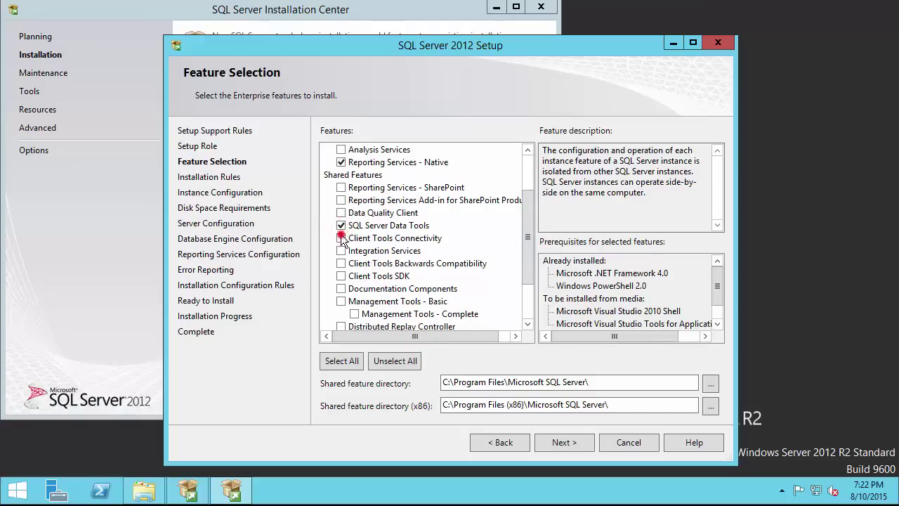
left_click(341, 251)
left_click(341, 301)
left_click_drag(530, 252, 522, 280)
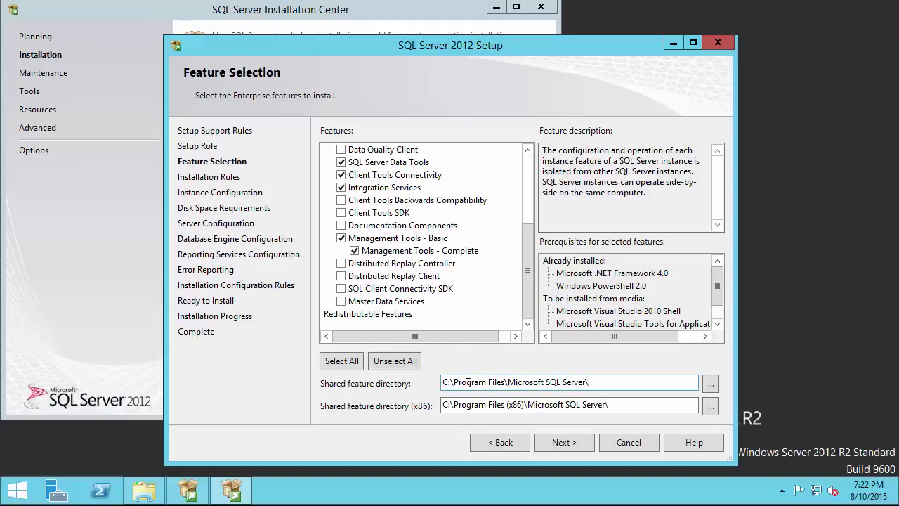
Change both shared feature directories to the F: drive and continue through the Installation Rules to Instance Configuration.
left_click(446, 381)
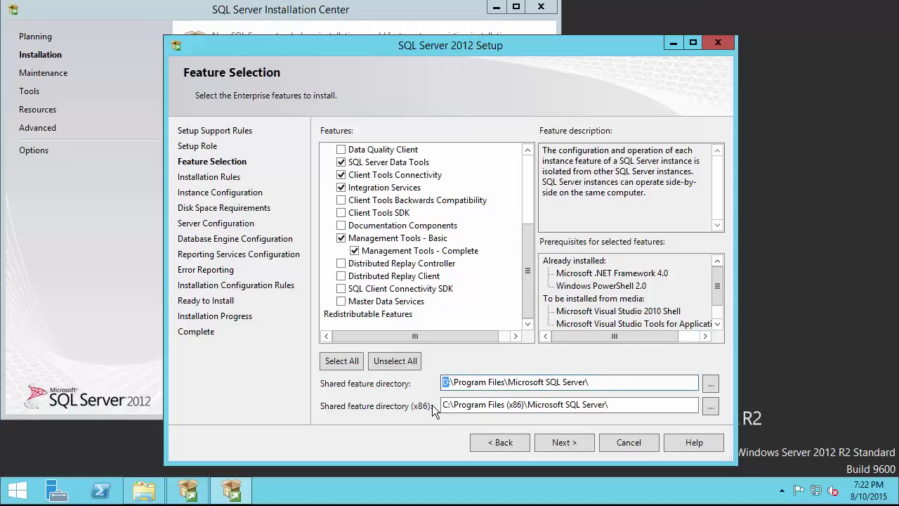
key("BackSpace")
type("F")
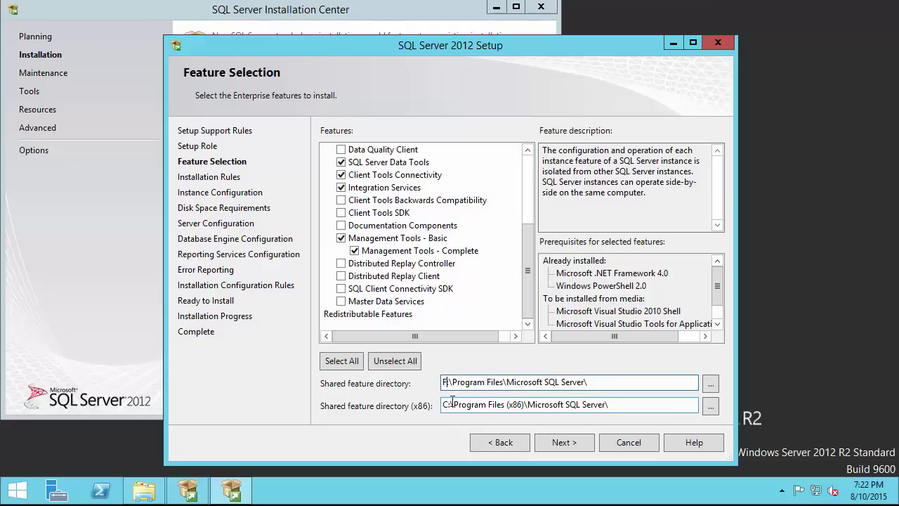
left_click_drag(449, 404, 443, 404)
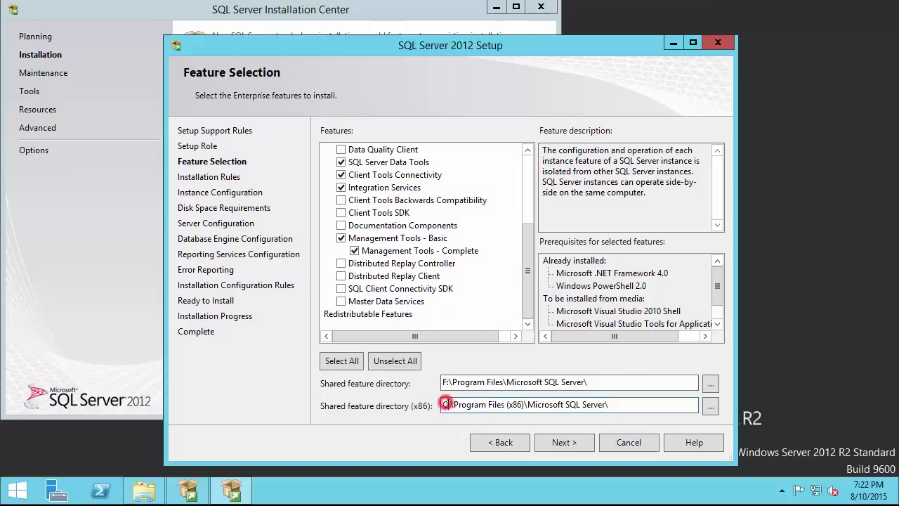
type("F")
left_click(555, 442)
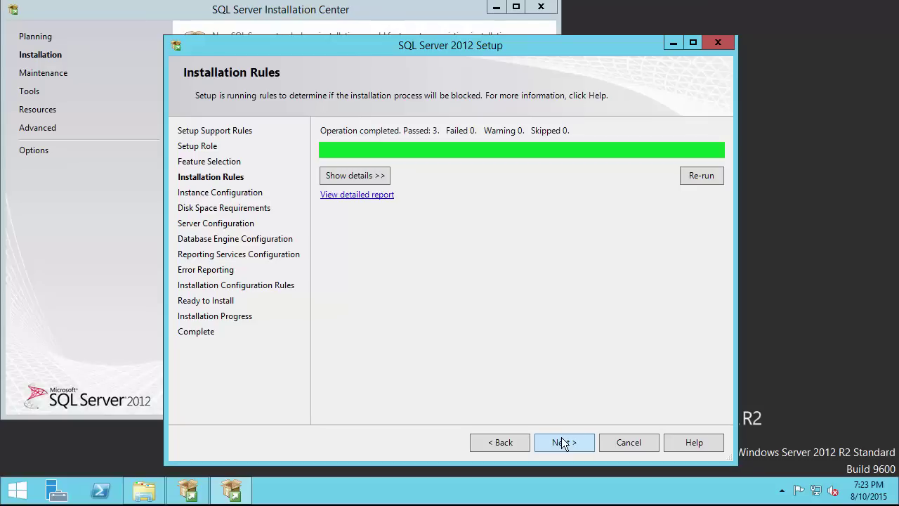
left_click(562, 441)
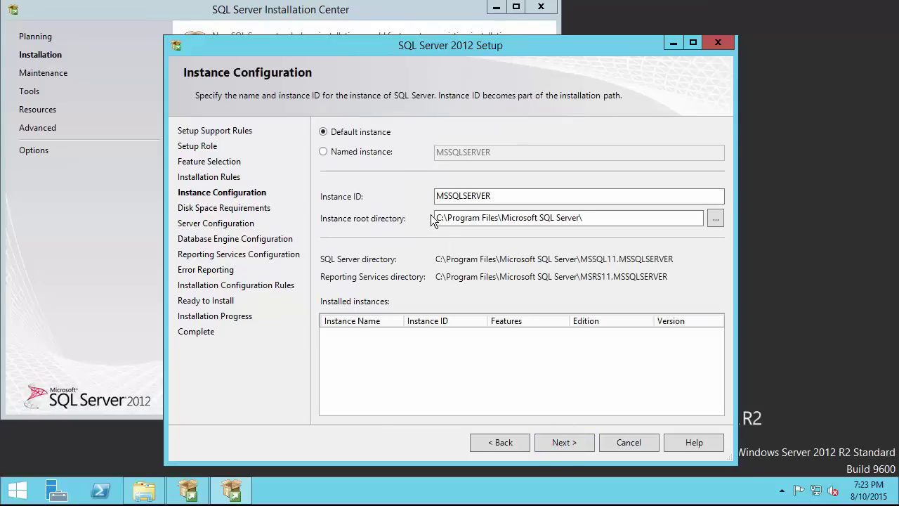
Choose a named instance instead of the default one and name it WSUS.
left_click(371, 153)
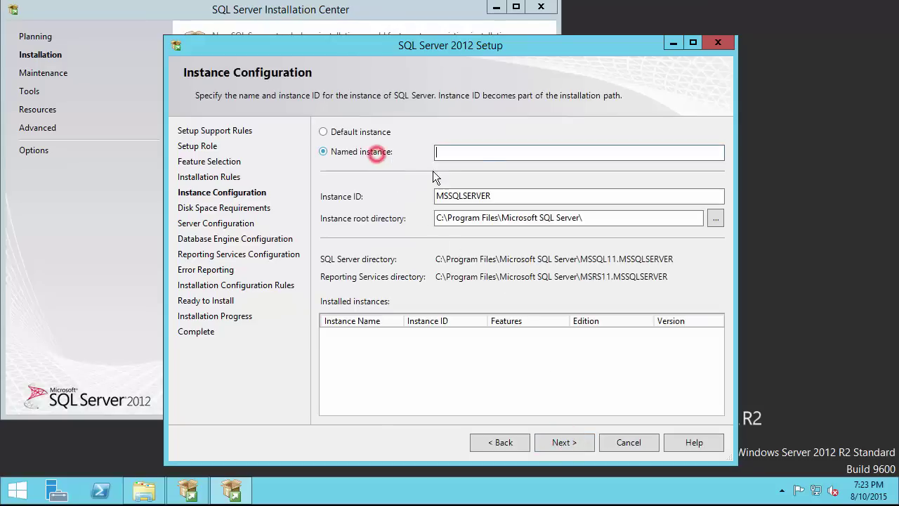
left_click(475, 154)
type("WSUS")
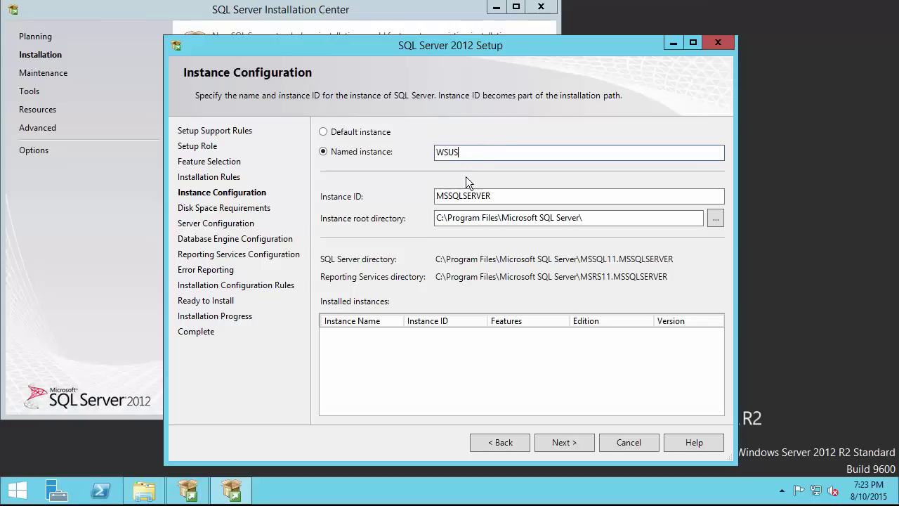
Change the instance root directory to the F: drive, keeping the Program Files\Microsoft SQL Server folder.
left_click(504, 195)
left_click_drag(429, 197, 414, 197)
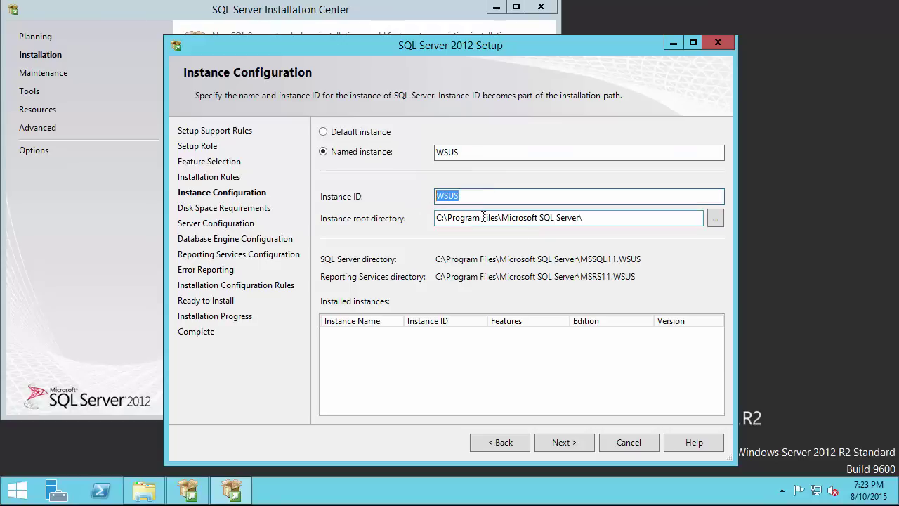
left_click(441, 219)
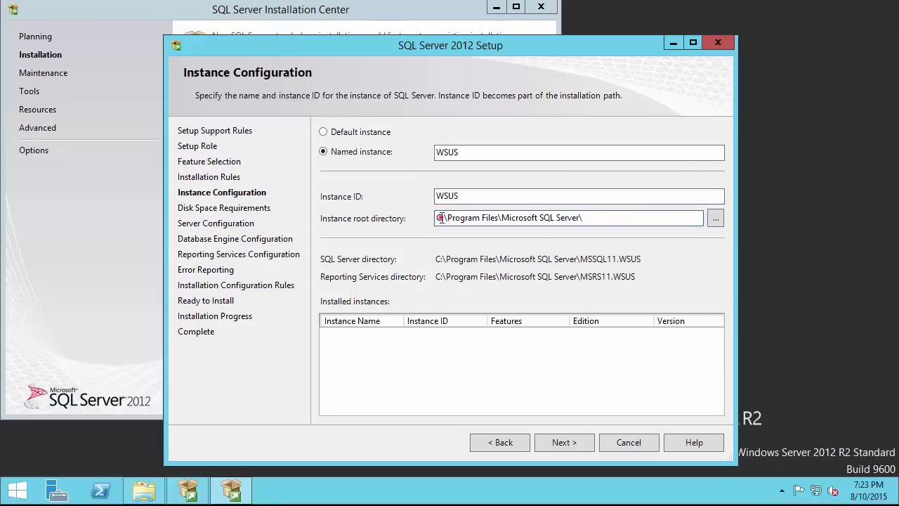
left_click_drag(441, 219, 435, 222)
type("F")
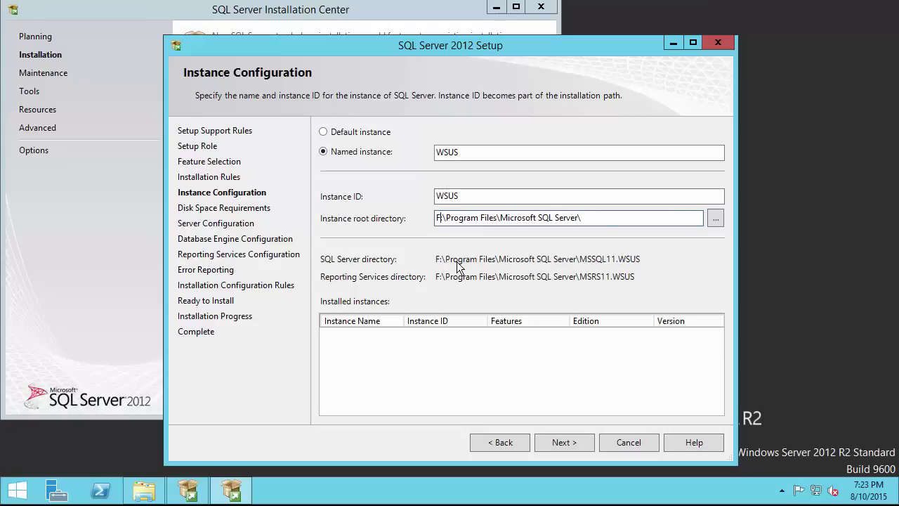
Set the named instance and instance ID to WSUS2012 and continue past Disk Space Requirements to Server Configuration.
left_click(506, 152)
type("2012")
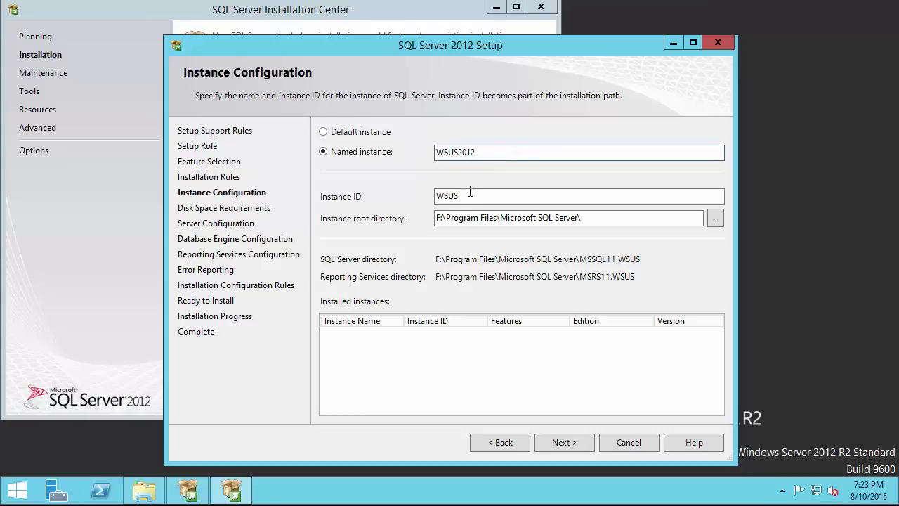
left_click(500, 196)
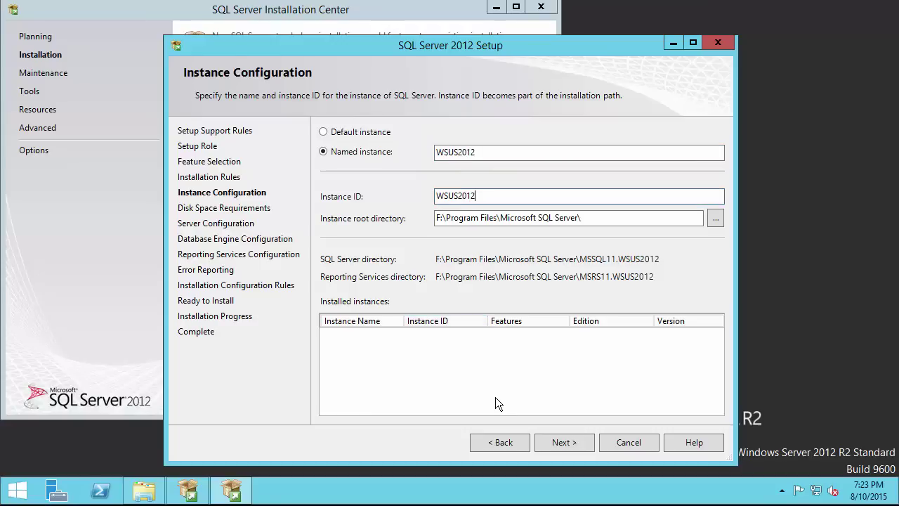
left_click(558, 443)
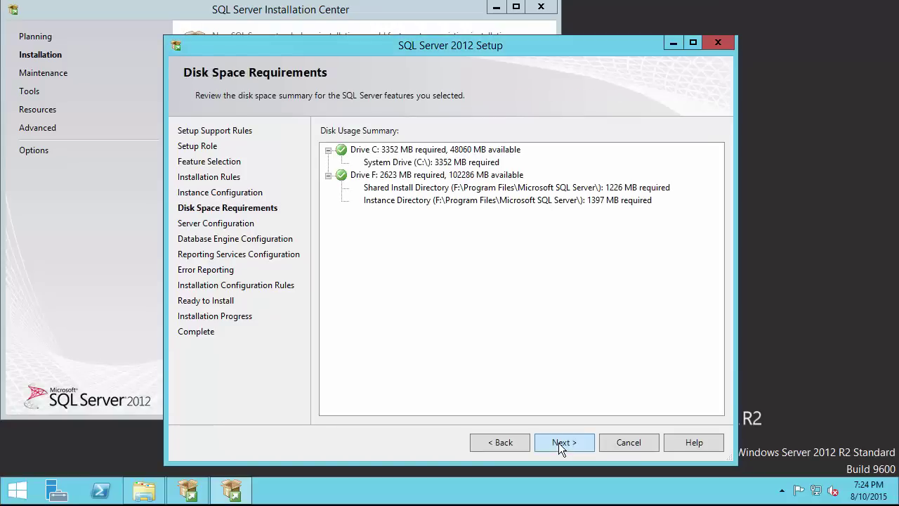
left_click(558, 444)
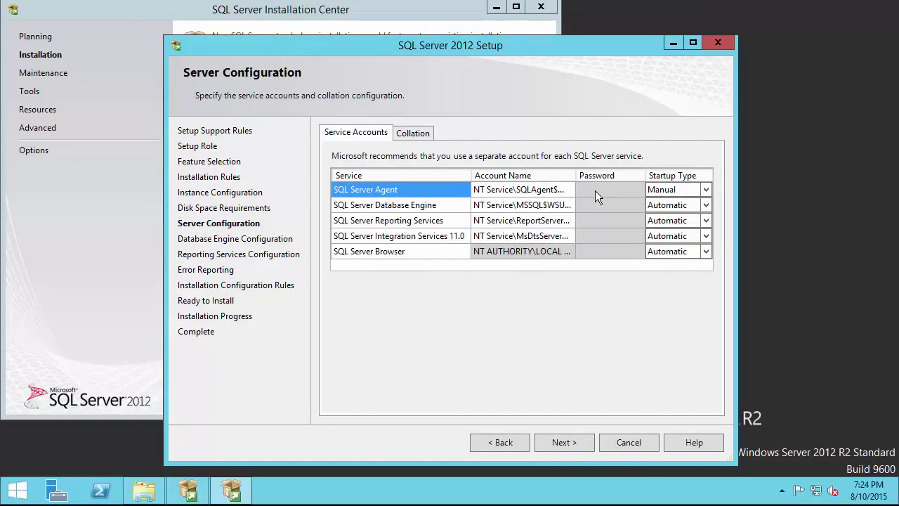
Set the SQL Server Agent startup type to Automatic, keep the default service accounts, and continue to Database Engine Configuration.
left_click(705, 190)
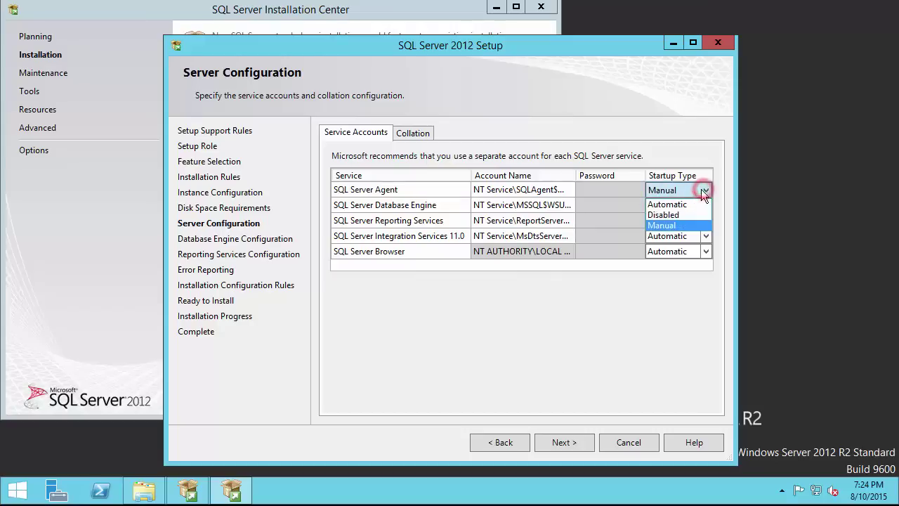
left_click(675, 203)
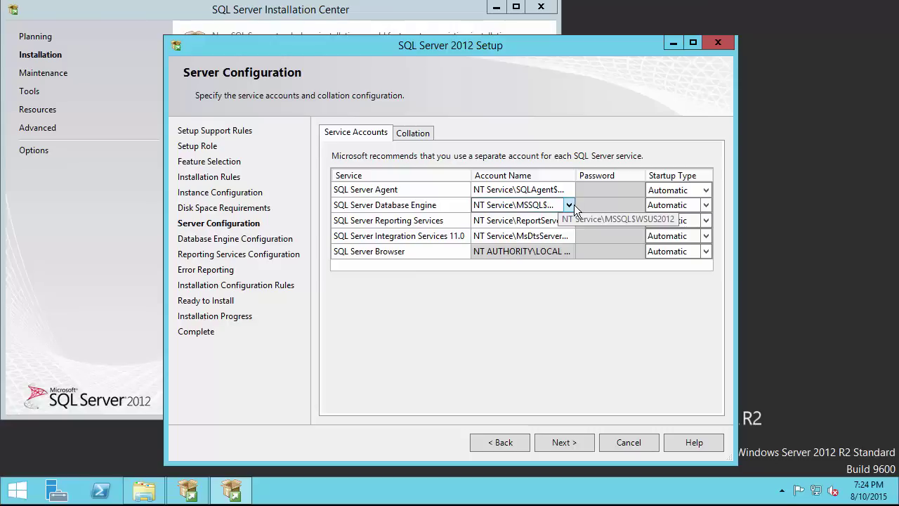
left_click(570, 205)
left_click(569, 205)
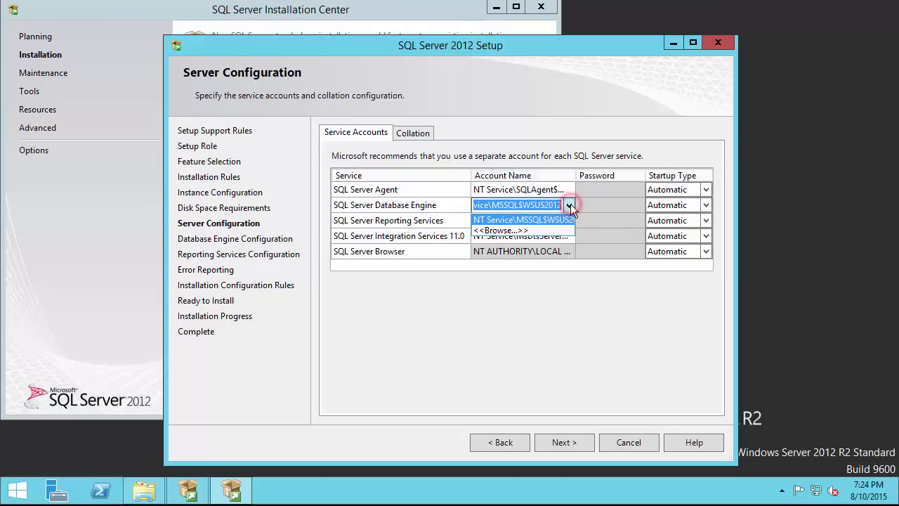
left_click(570, 205)
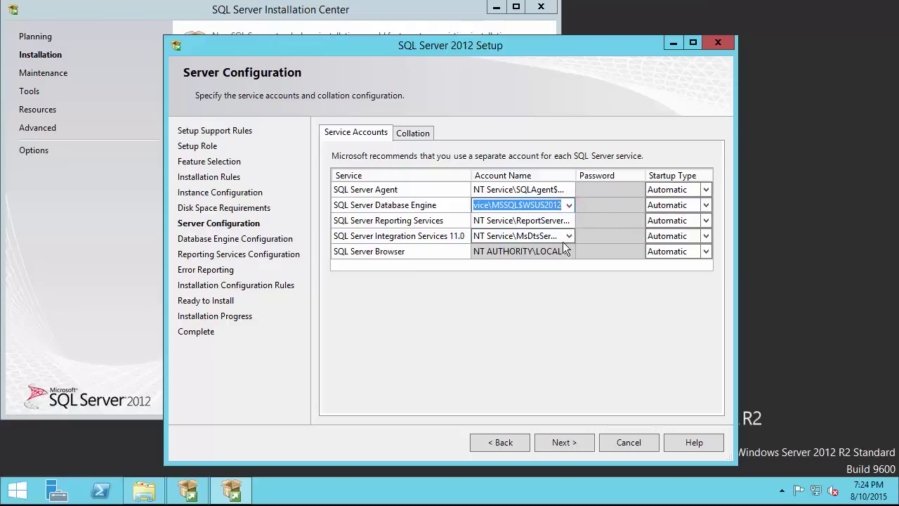
left_click(566, 444)
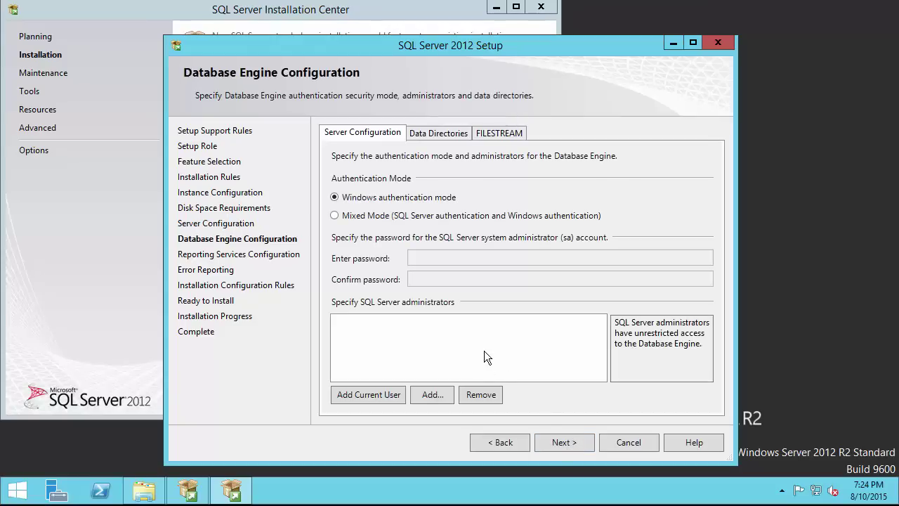
Keep Windows authentication mode with the current user added as SQL Server administrator, and check the data directories and FILESTREAM settings before continuing.
left_click(385, 198)
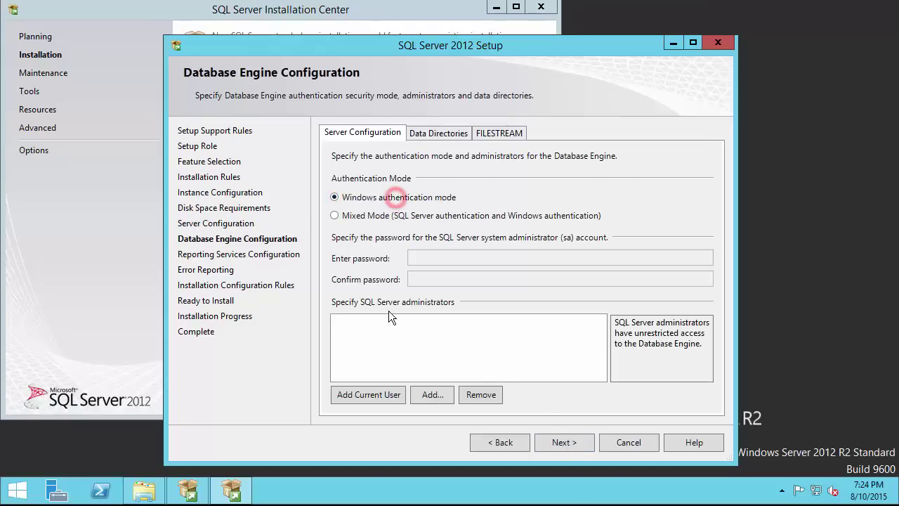
left_click(377, 397)
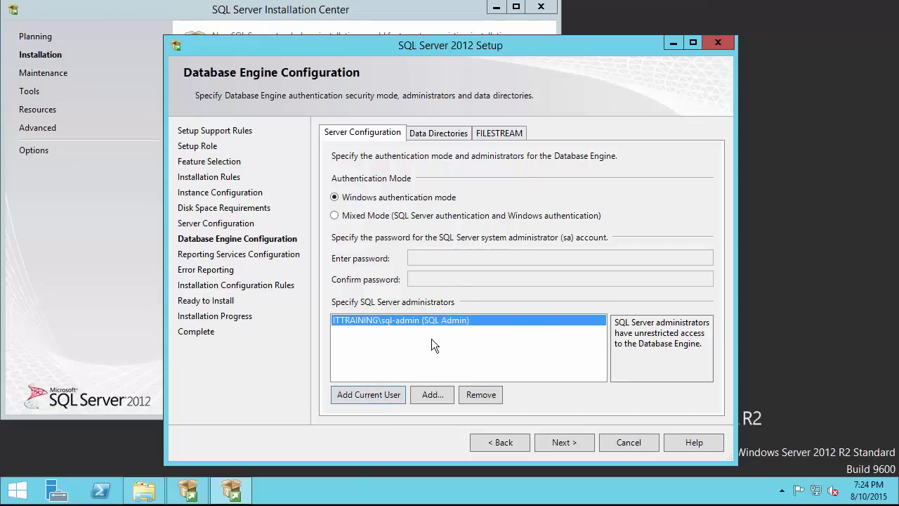
left_click(450, 139)
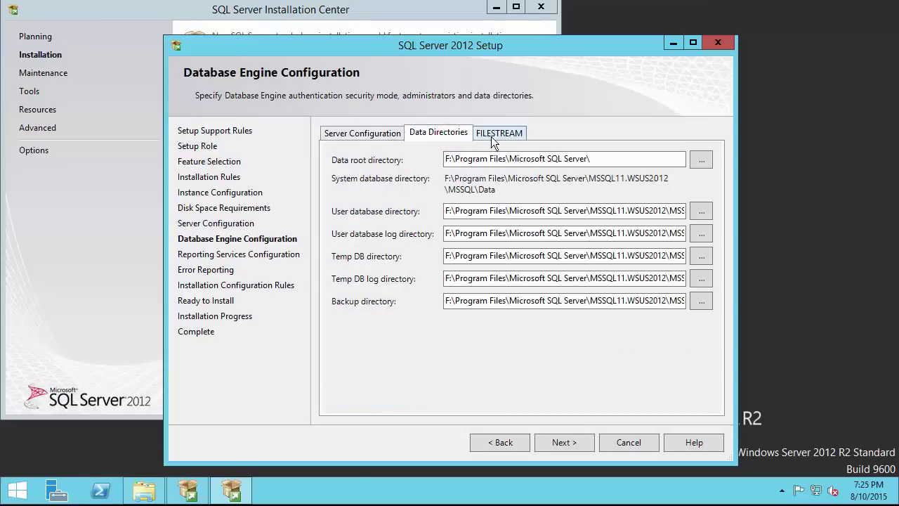
left_click(495, 135)
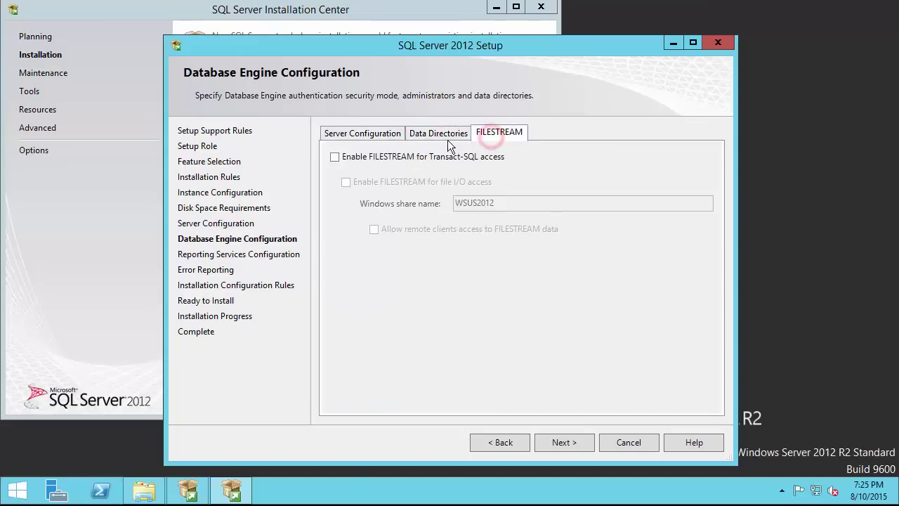
left_click(338, 137)
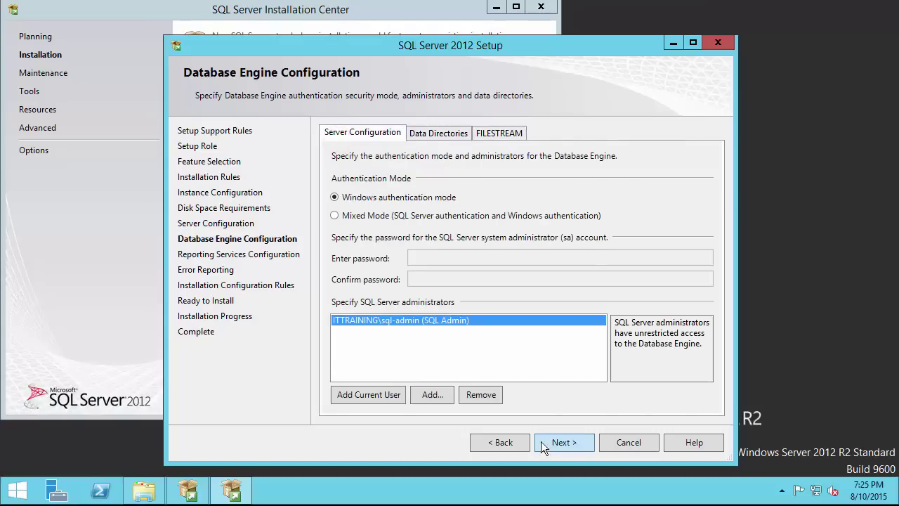
left_click(564, 443)
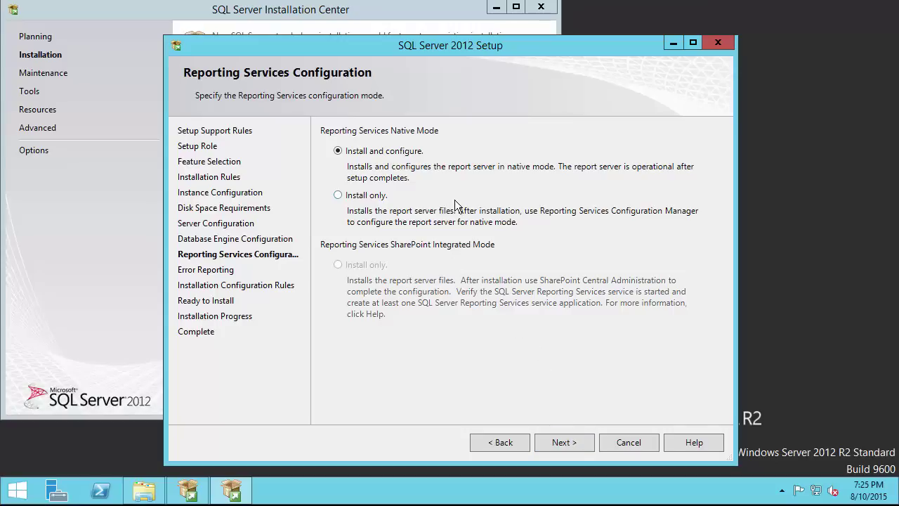
Choose Install only for Reporting Services Native Mode and continue through Error Reporting and Installation Configuration Rules to Ready to Install.
left_click(370, 195)
left_click(570, 448)
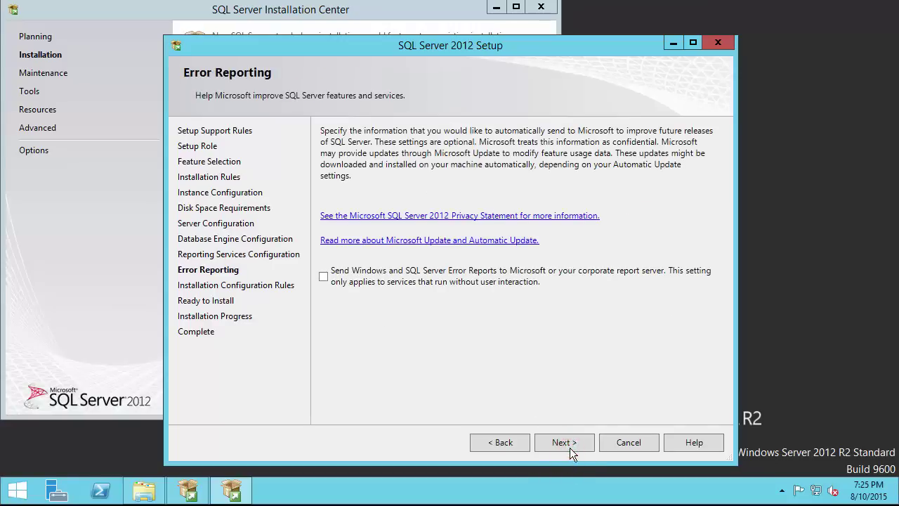
left_click(569, 448)
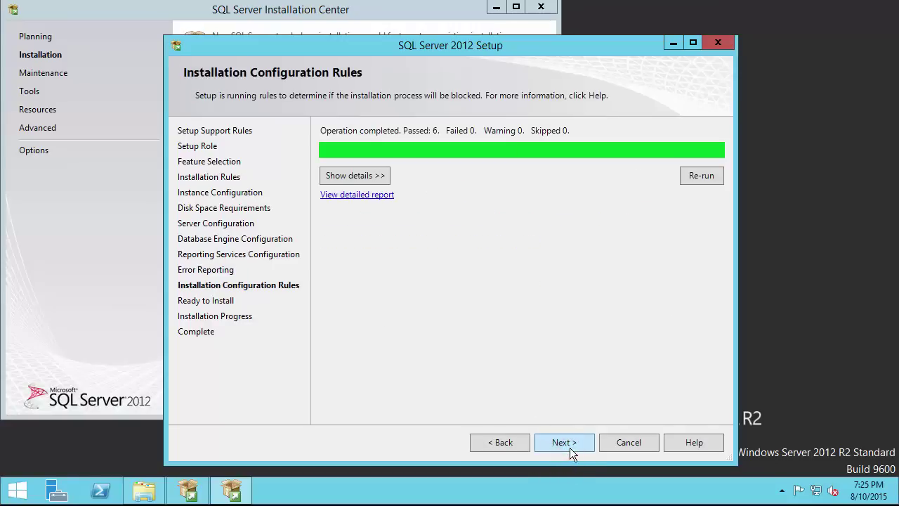
left_click(574, 446)
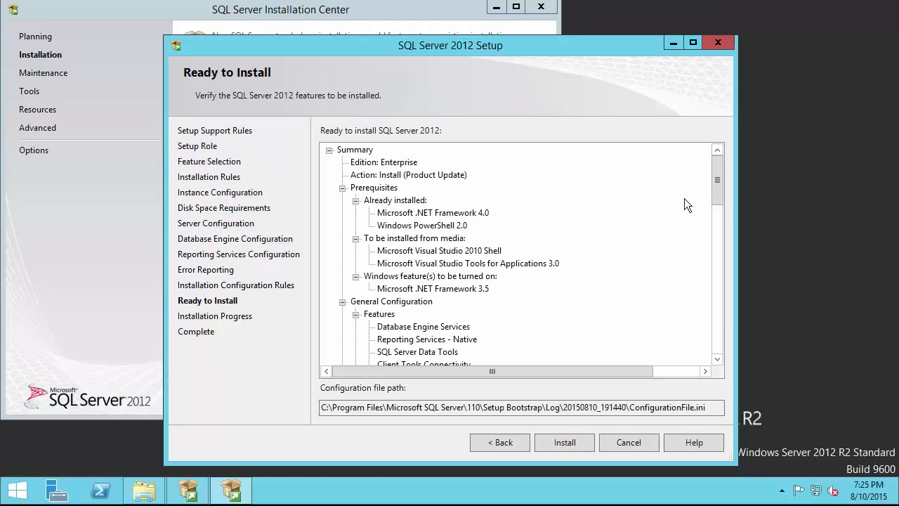
Review the summary of SQL Server 2012 features and settings to its end and start the installation.
left_click_drag(720, 183, 701, 348)
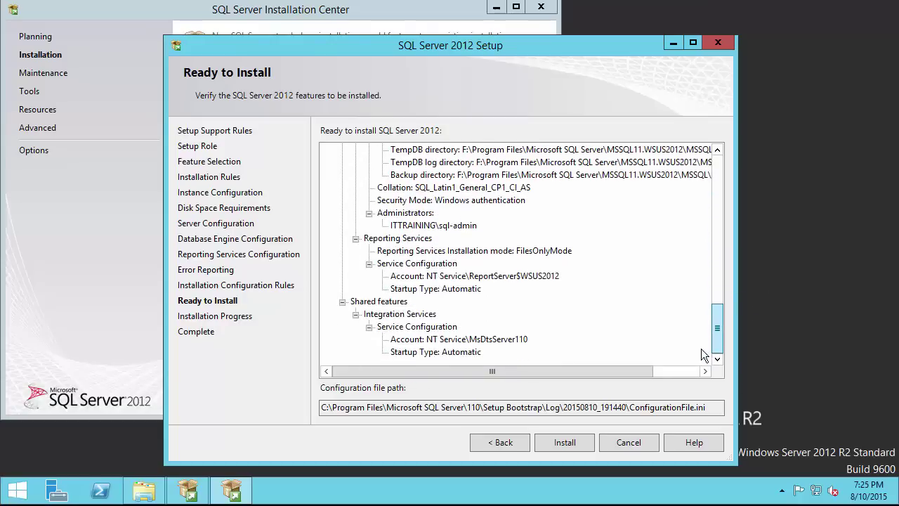
left_click(551, 445)
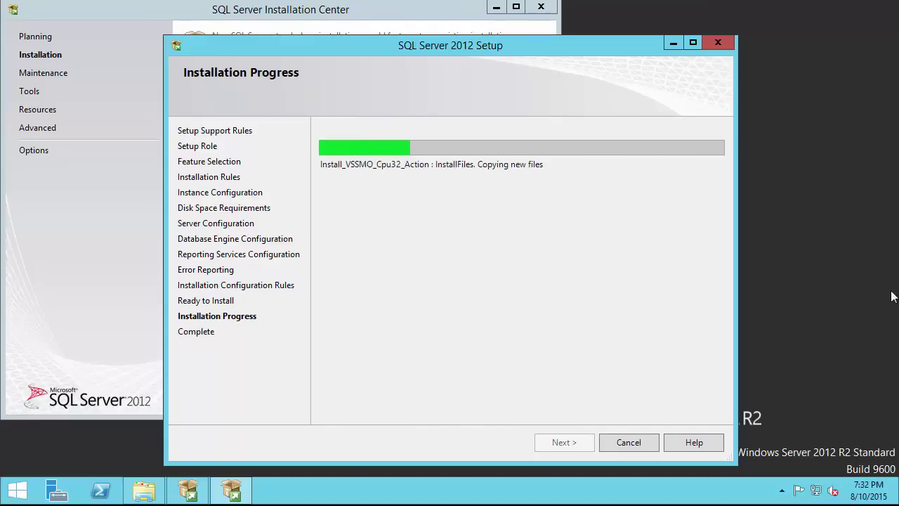
key("super+c")
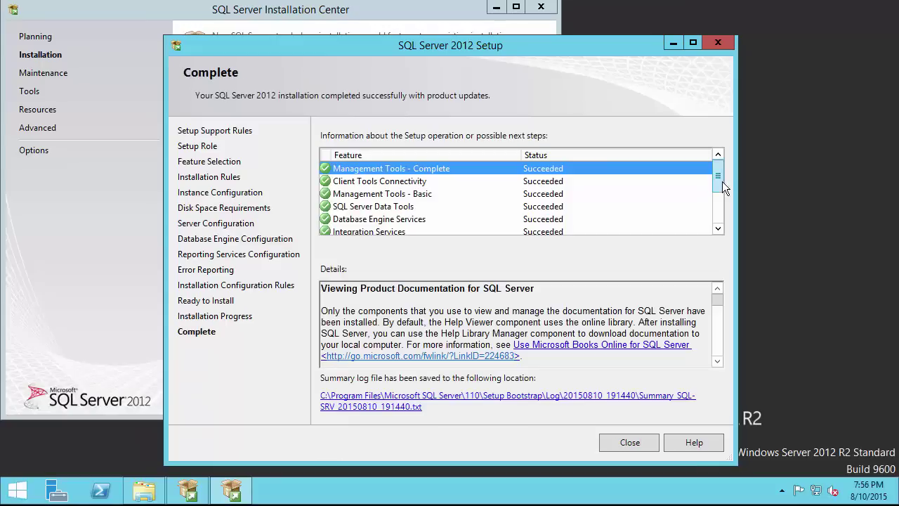
Check the status of all installed features, and close both the setup wizard and the SQL Server Installation Center.
left_click_drag(722, 181, 719, 225)
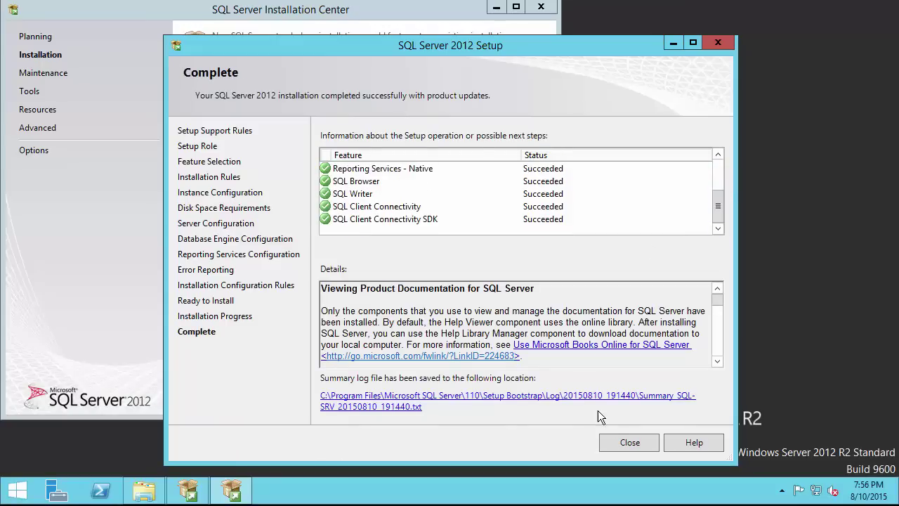
left_click(629, 443)
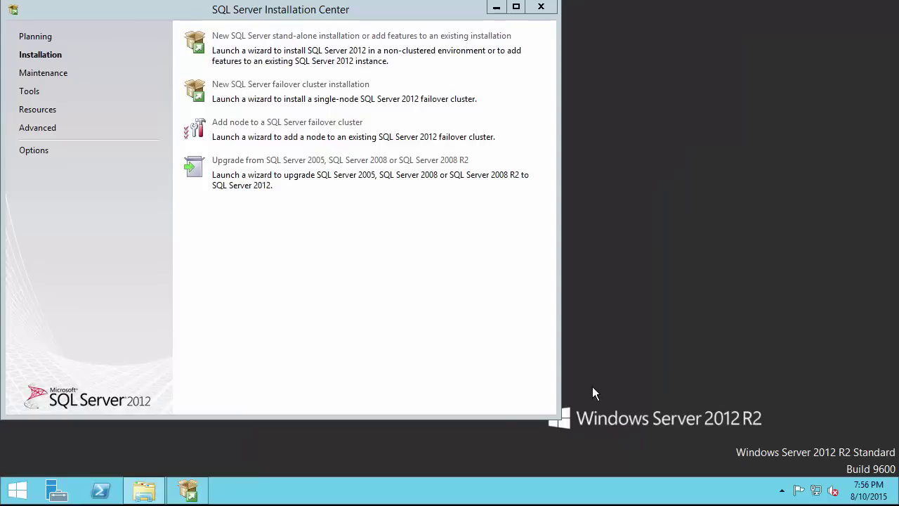
left_click(542, 10)
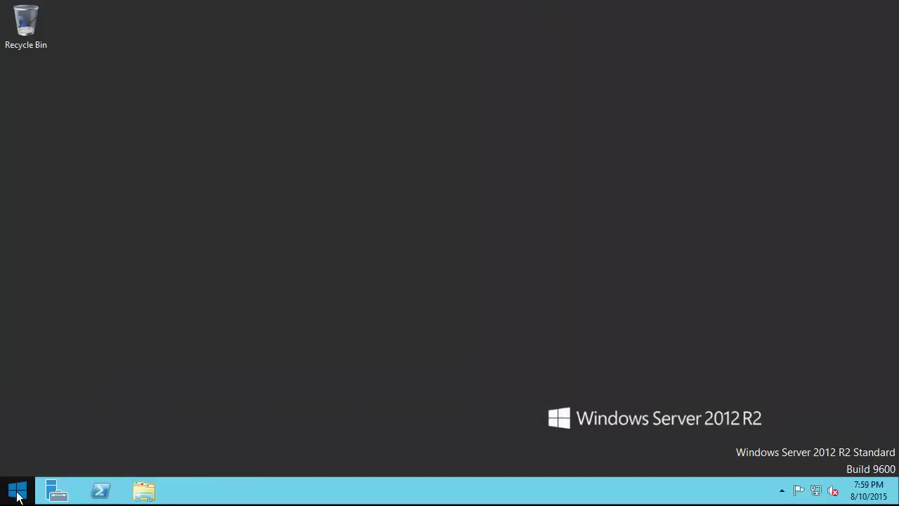
Launch SQL Server Management Studio from the installed apps and connect to the SQL-SRV\WSUS2012 Database Engine with Windows Authentication.
left_click(16, 492)
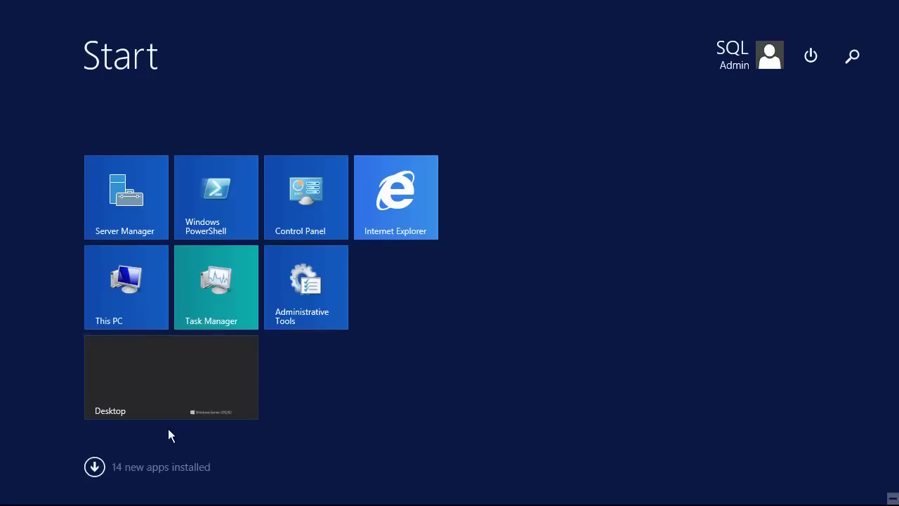
left_click(168, 466)
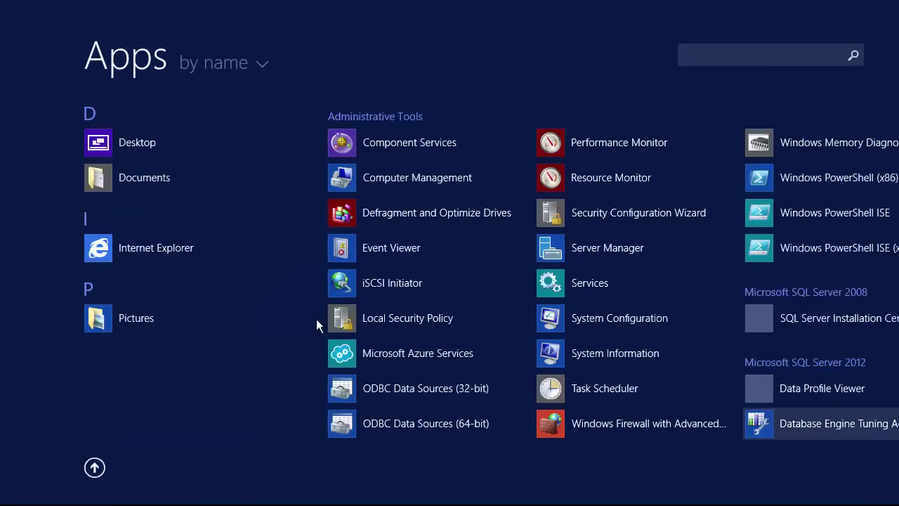
scroll(319, 320, "down", 5)
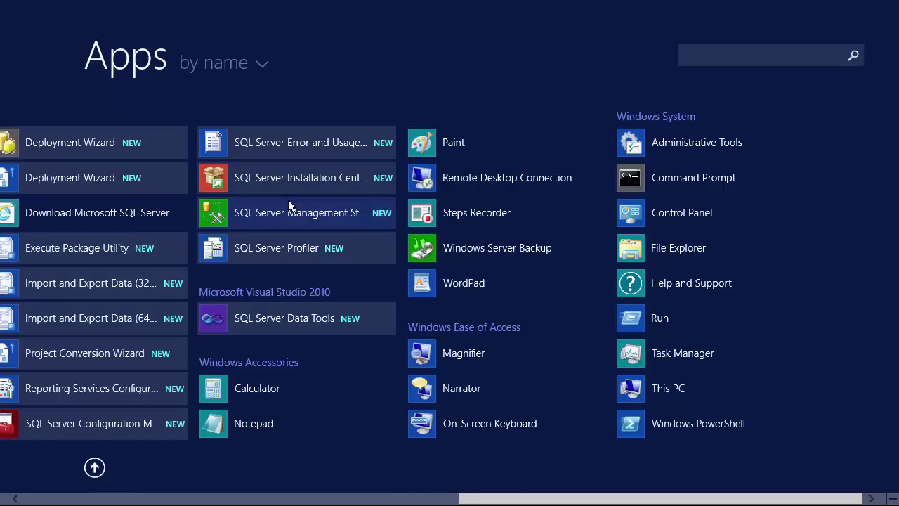
left_click(298, 216)
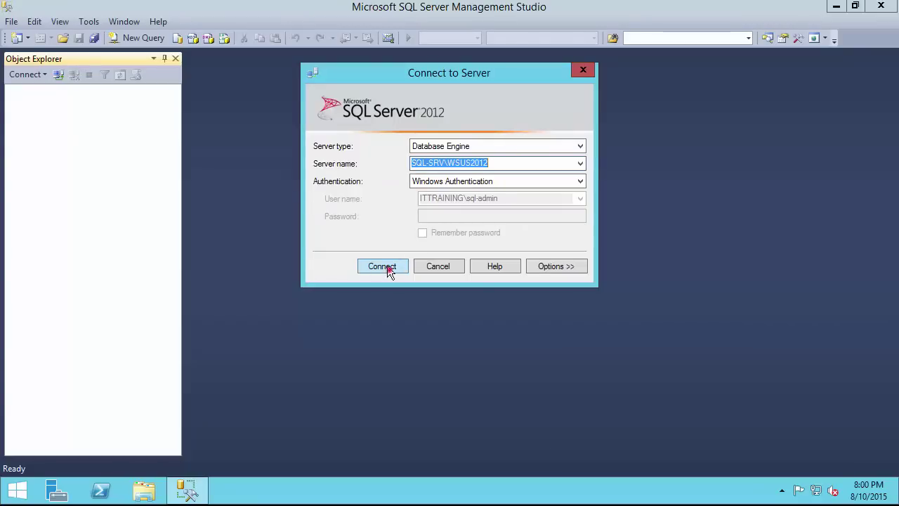
left_click(387, 267)
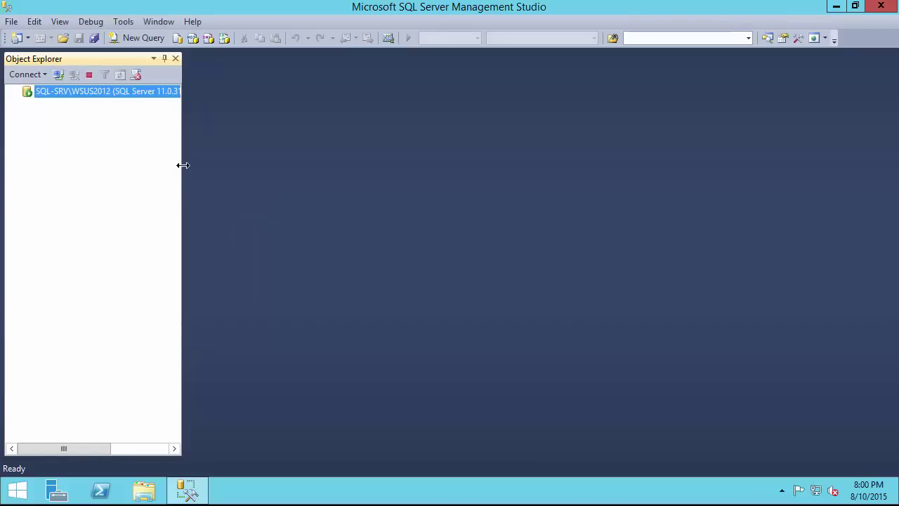
Widen the Object Explorer and expand the Databases folder of the WSUS2012 instance to view its contents.
left_click_drag(181, 167, 268, 169)
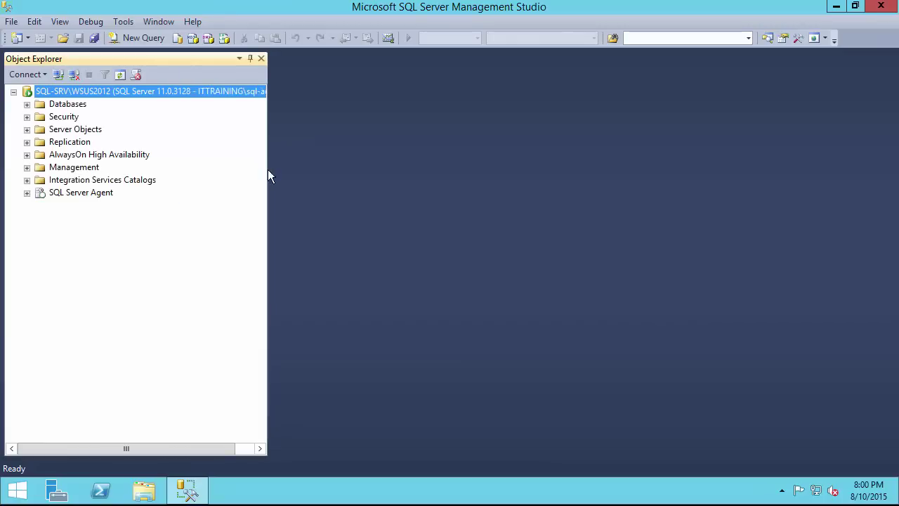
left_click(36, 108)
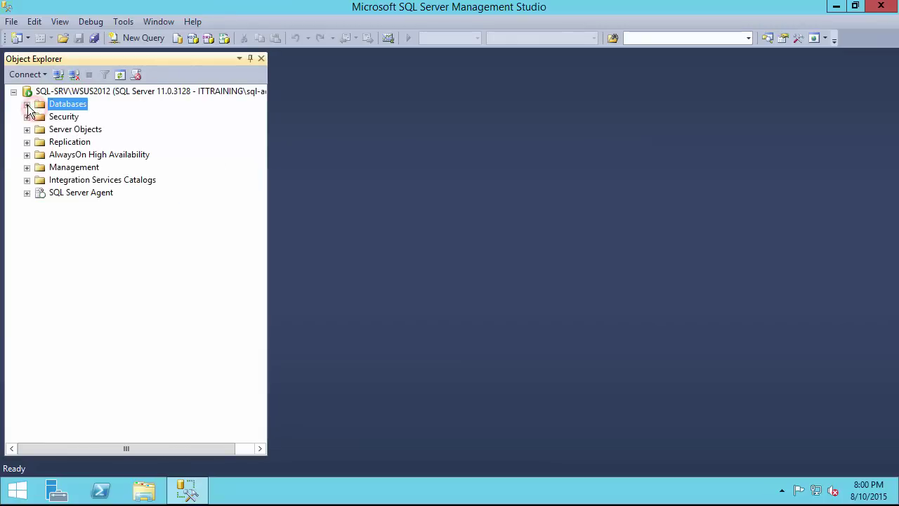
left_click(26, 104)
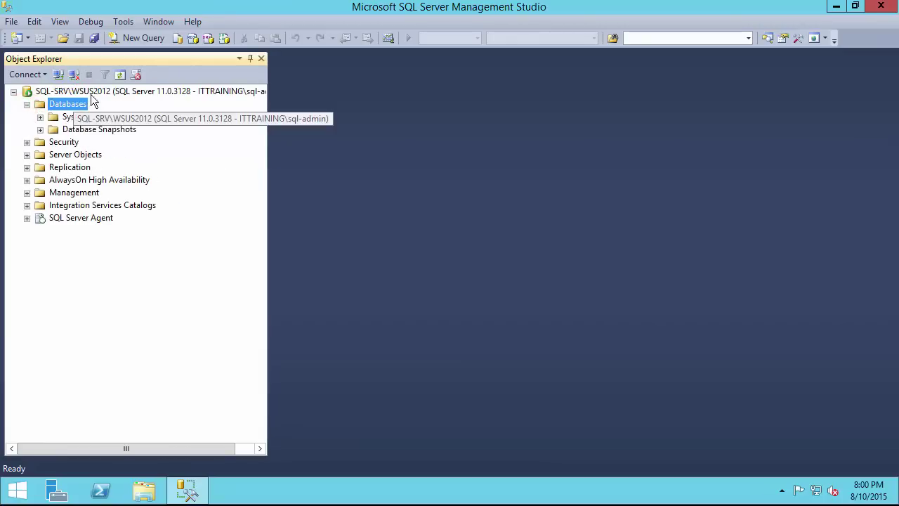
Switch to Server Manager on SCCM-SRV, start adding roles and features, and move the wizard fully into view.
left_click(134, 93)
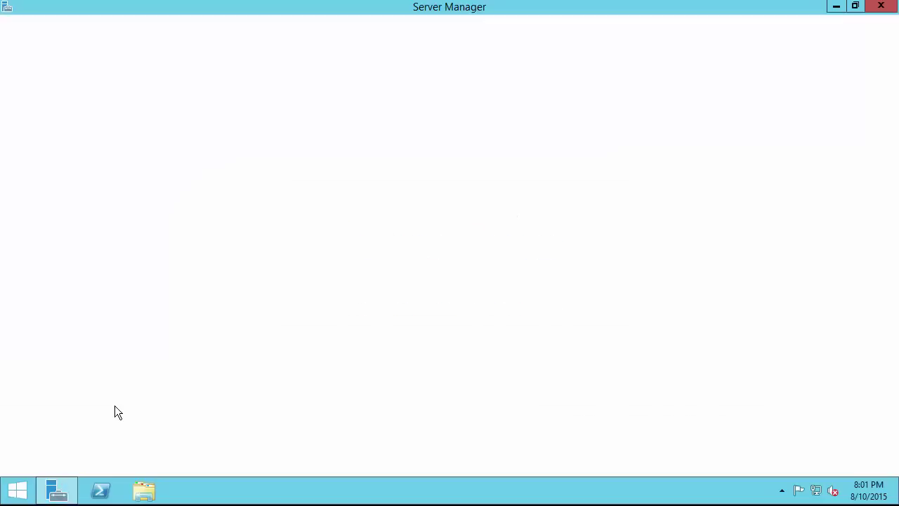
left_click(801, 37)
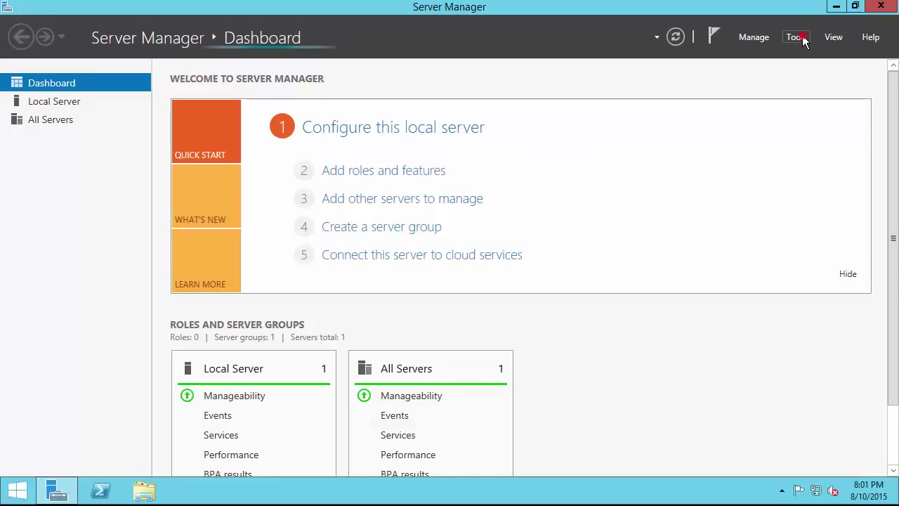
left_click(546, 177)
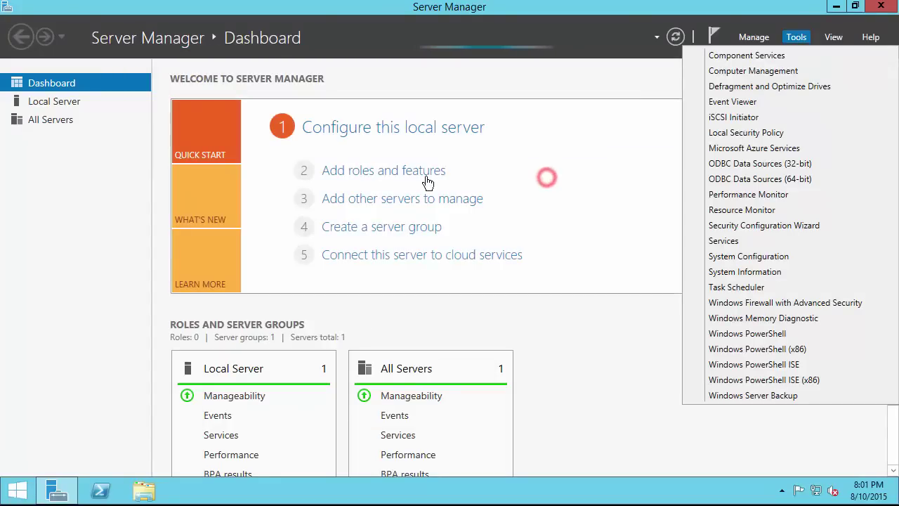
left_click(409, 173)
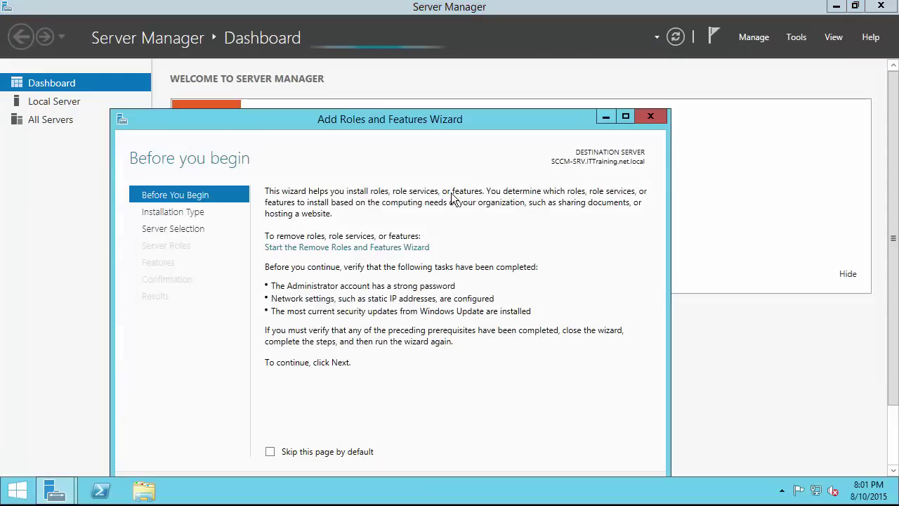
left_click(438, 117)
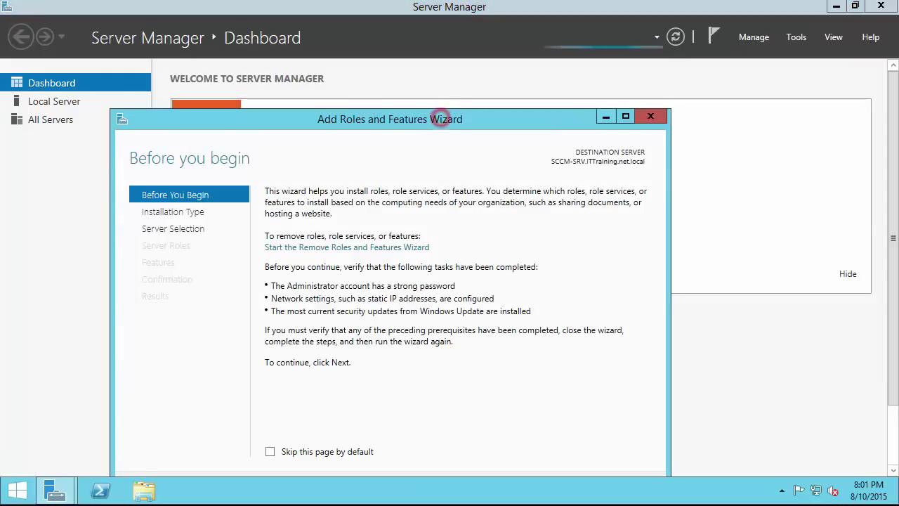
left_click_drag(441, 117, 470, 26)
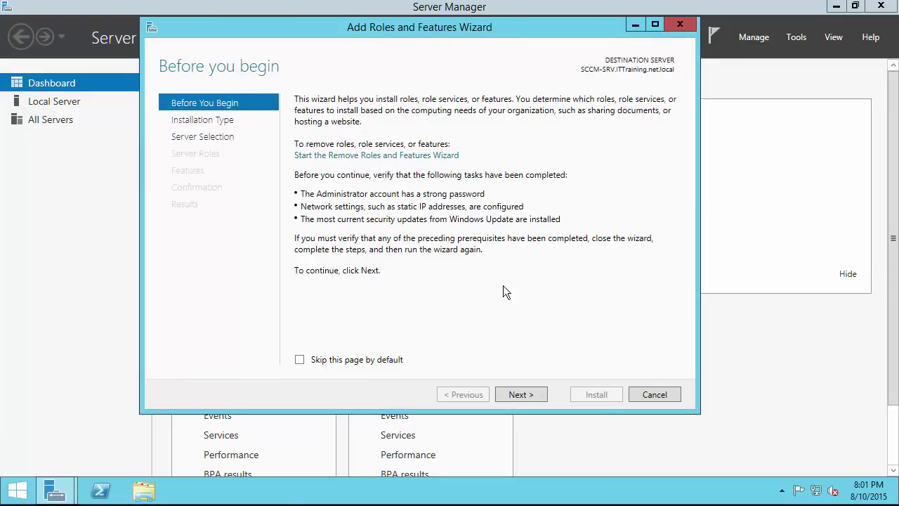
Choose a role-based installation on the SCCM-SRV server and add the Windows Server Update Services role with its required features and management tools.
left_click(520, 395)
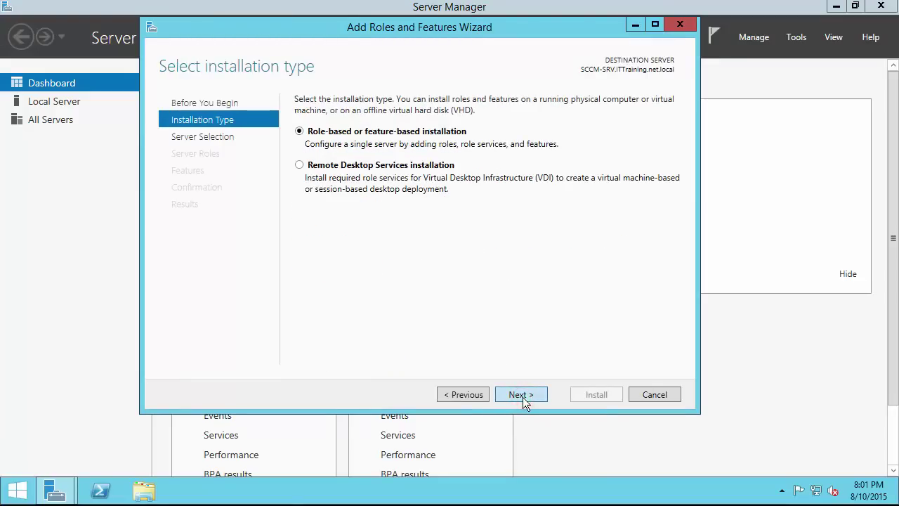
left_click(521, 396)
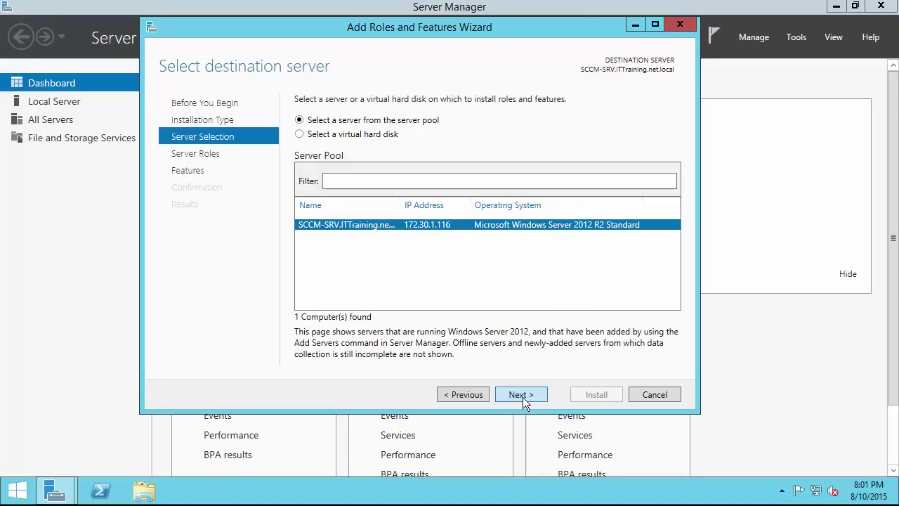
left_click(523, 395)
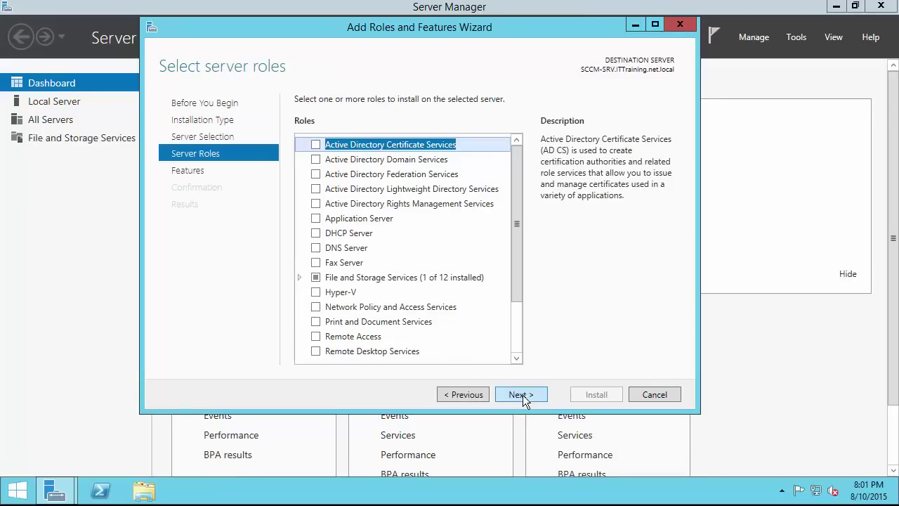
scroll(513, 258, "down", 2)
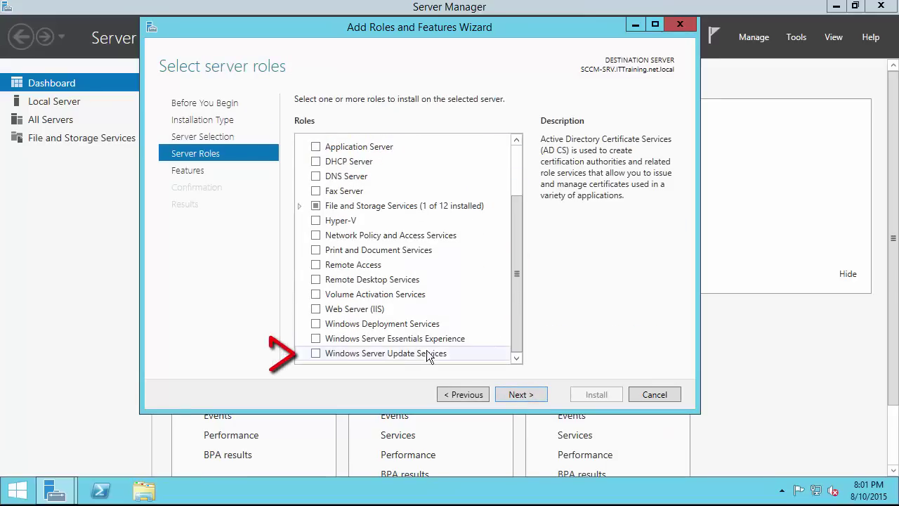
left_click(319, 353)
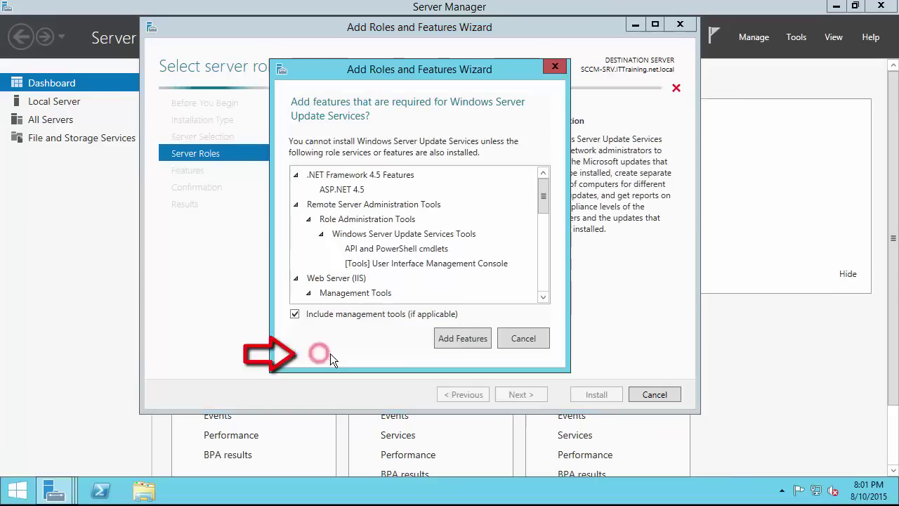
left_click(458, 337)
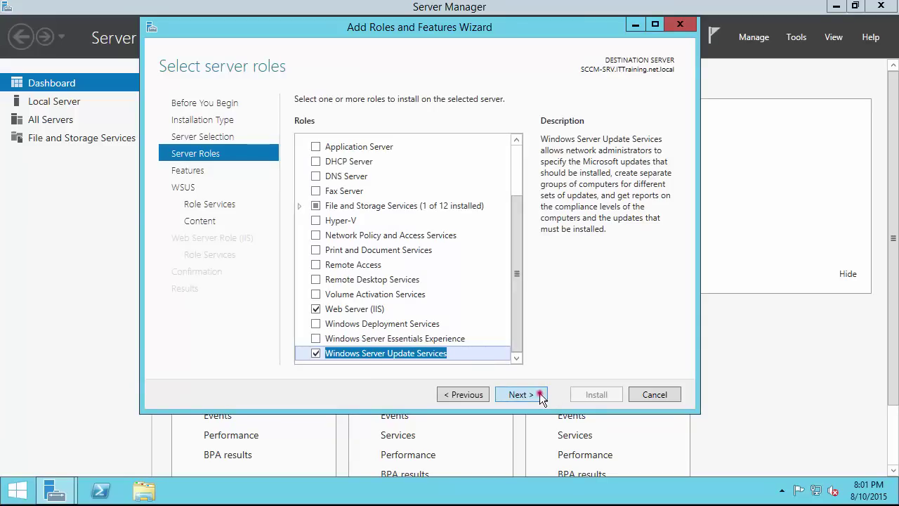
Review the feature list to its end, keep the preselected features and continue past the WSUS introduction to its role services.
left_click(539, 394)
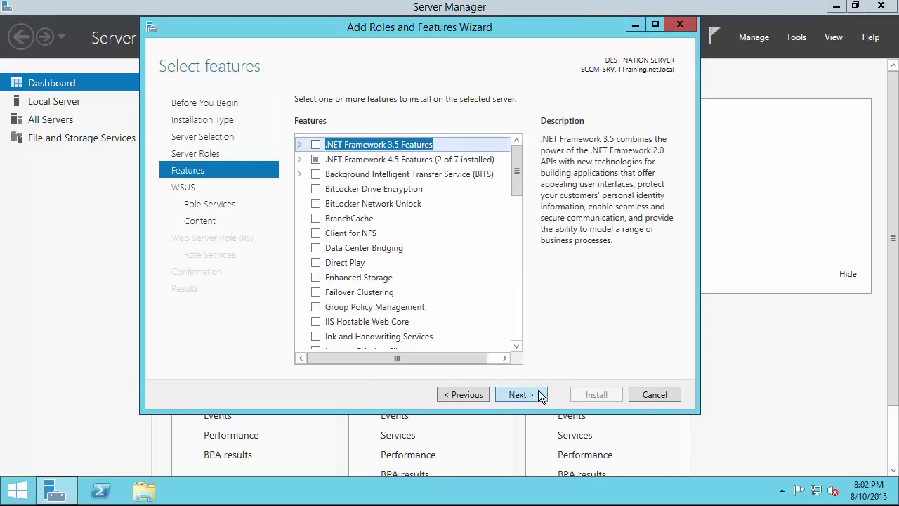
scroll(500, 265, "down", 5)
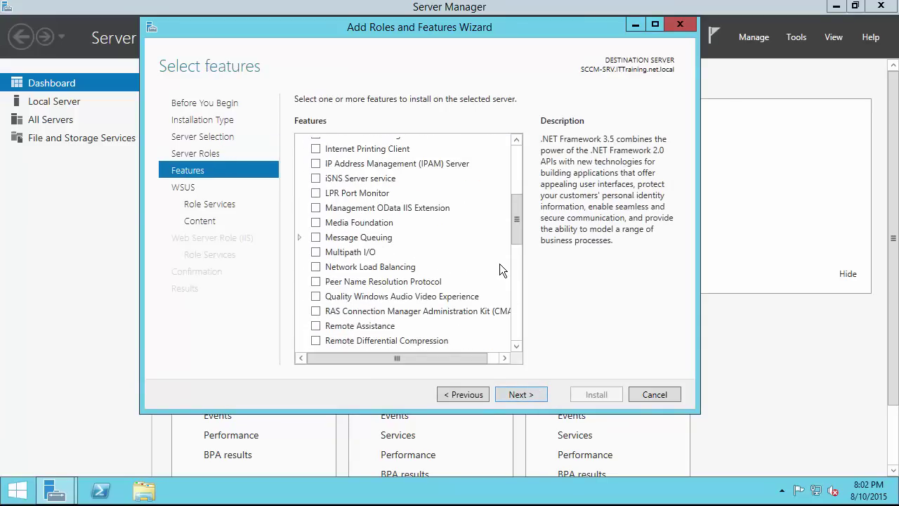
scroll(499, 263, "down", 8)
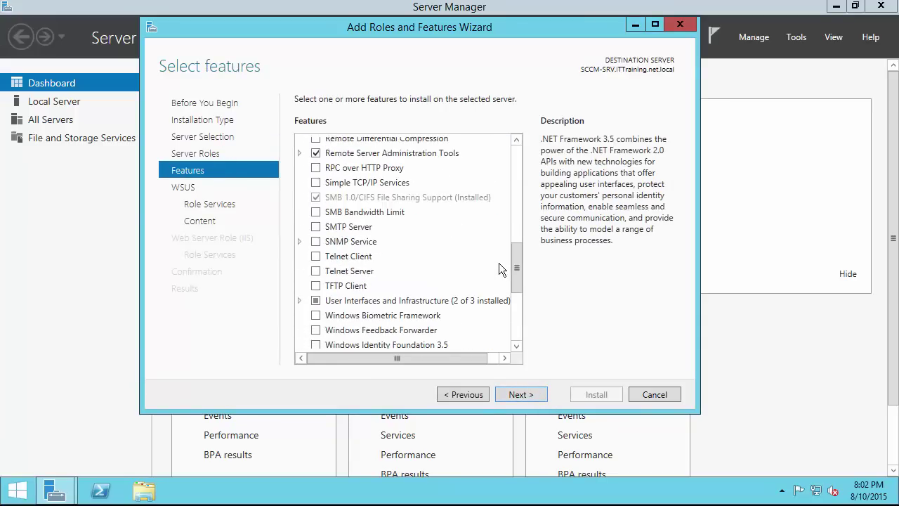
scroll(493, 294, "down", 2)
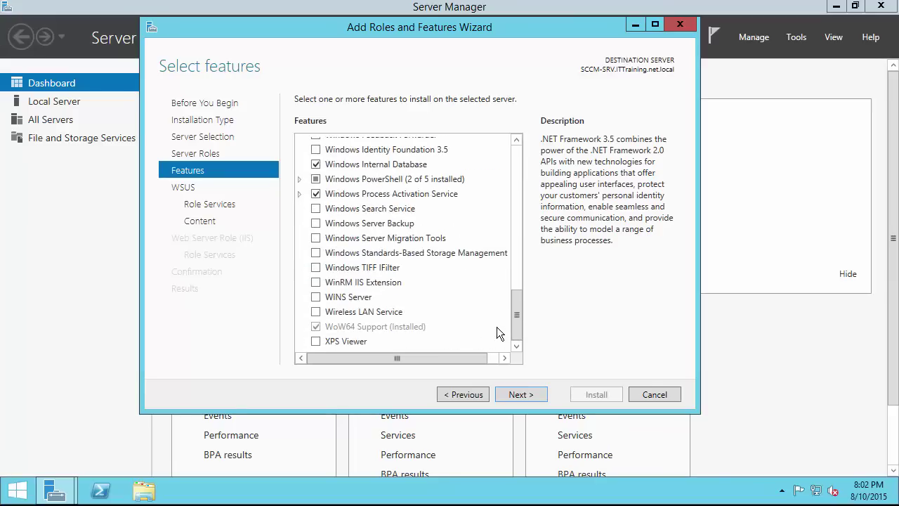
left_click(530, 398)
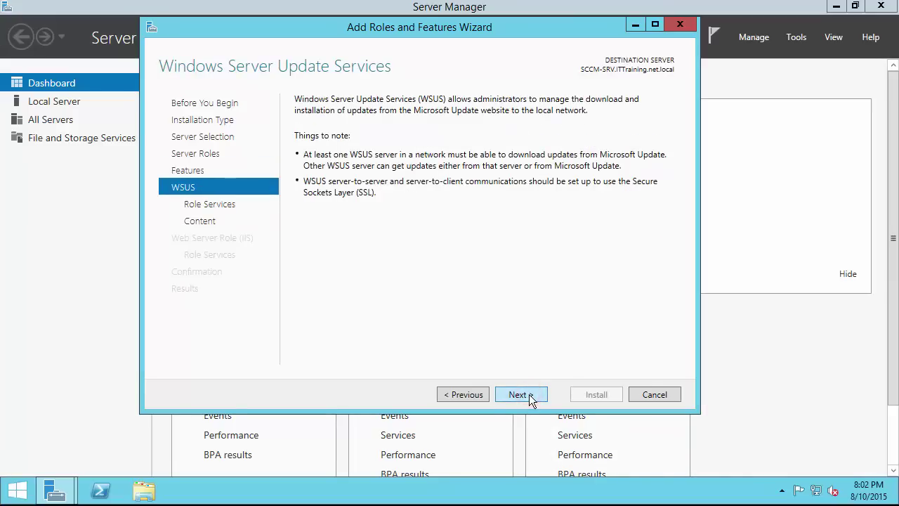
left_click(530, 398)
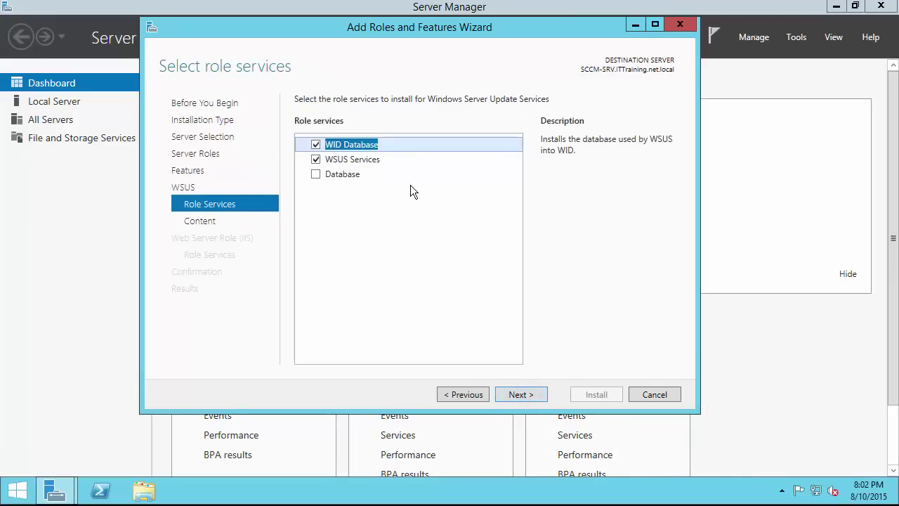
Replace the WID Database role service with Database, keeping WSUS Services, and store the updates in F:\WSUS.
left_click(316, 145)
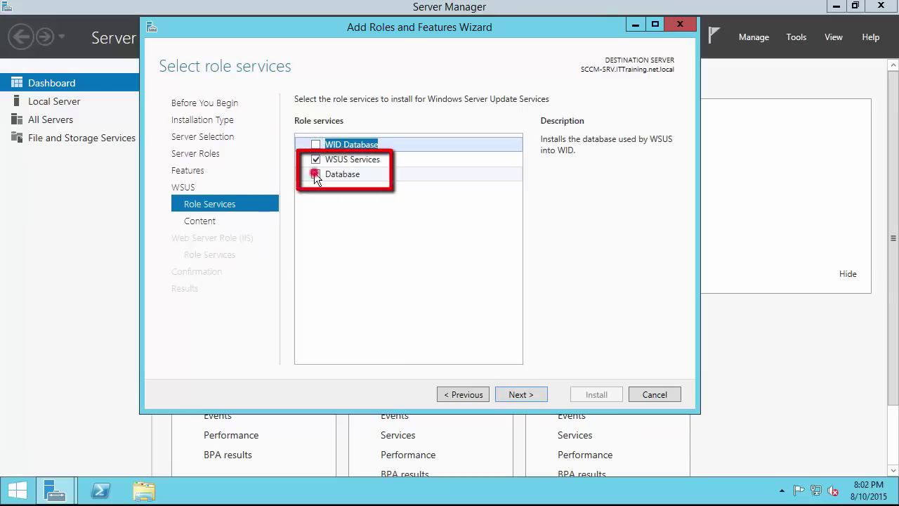
left_click(315, 174)
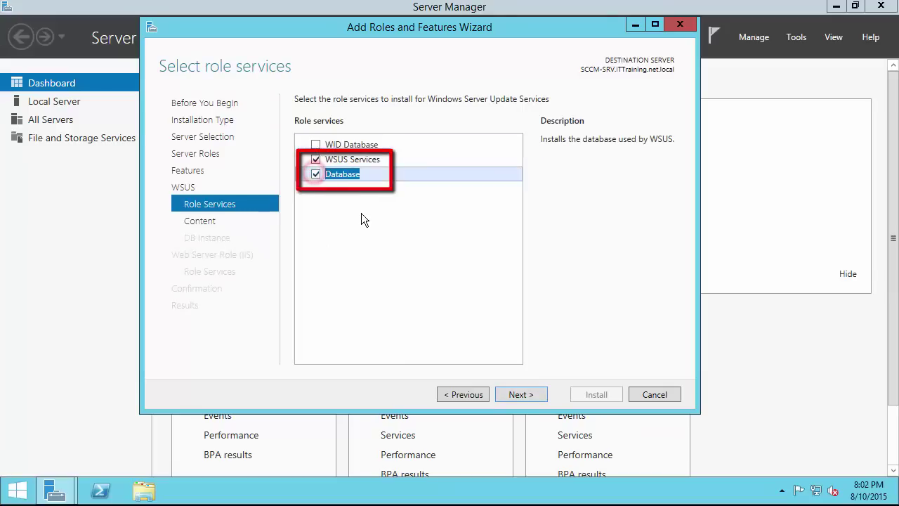
left_click(518, 394)
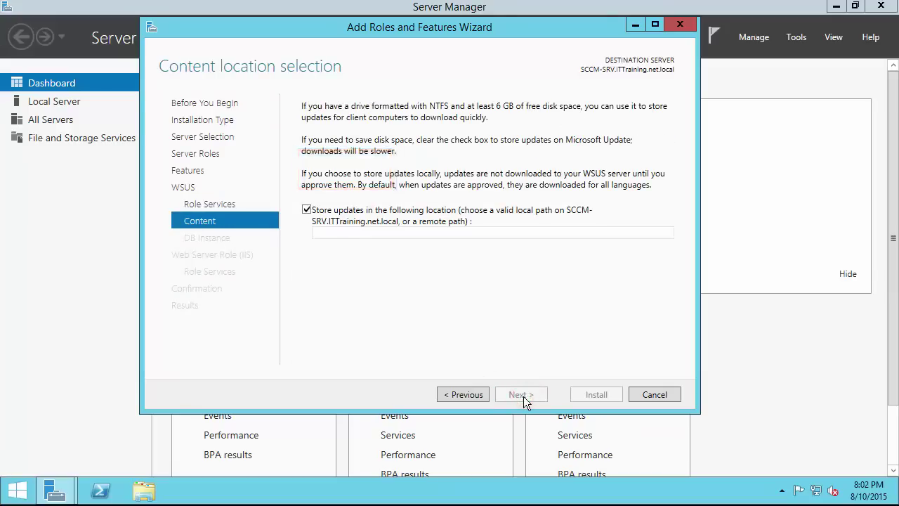
type("C:\\WSUS")
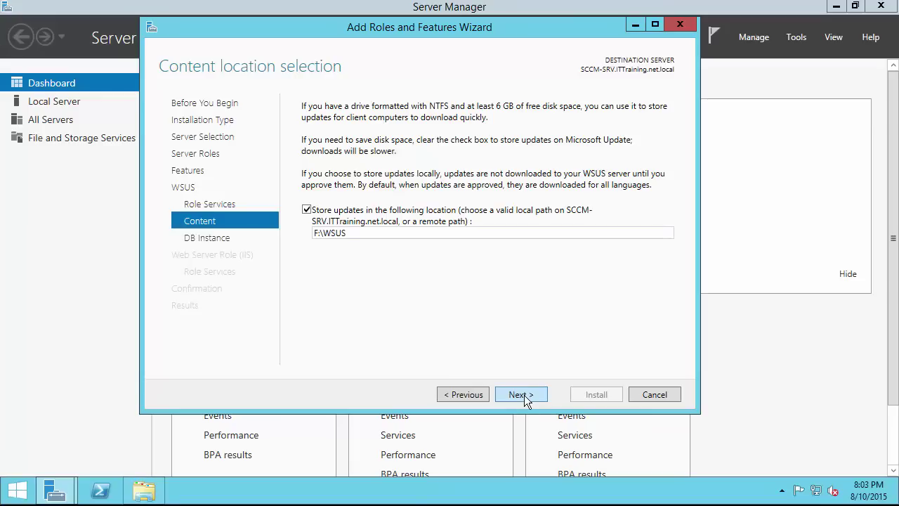
left_click(521, 394)
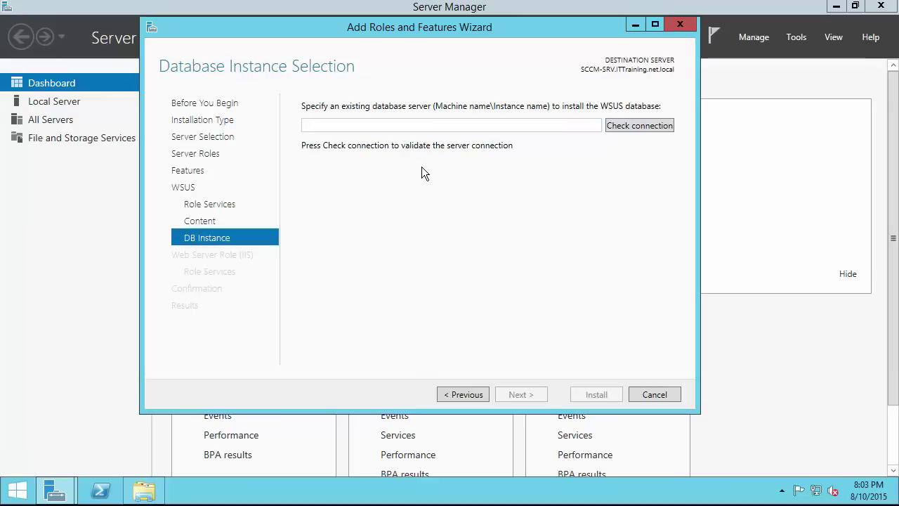
Specify SQL-SRV\WSUS2012 as the WSUS database server, check the connection and examine the exception detail for the account concerned.
type("SQL-SRV\\WSUS2012")
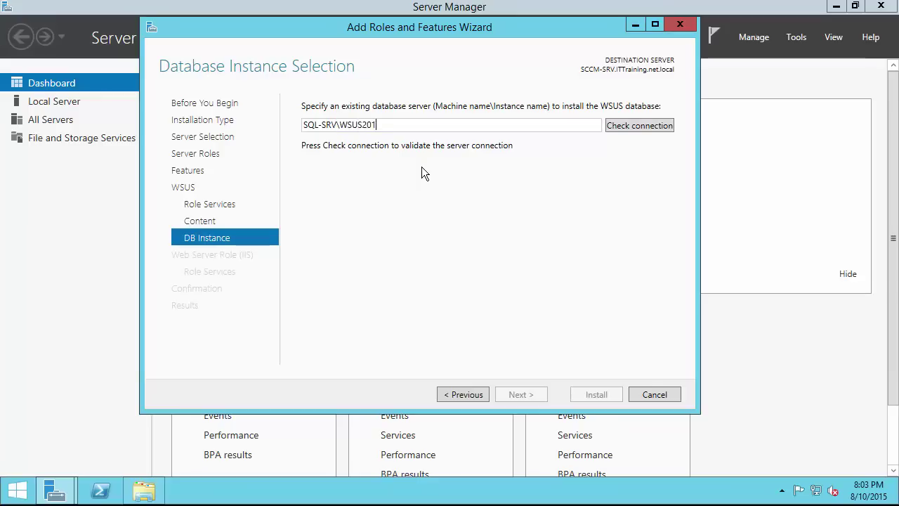
left_click(661, 125)
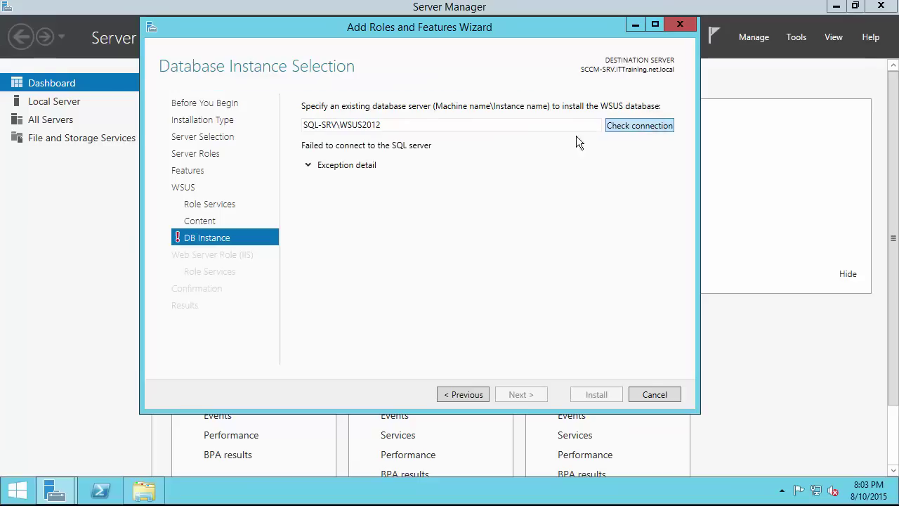
left_click(340, 164)
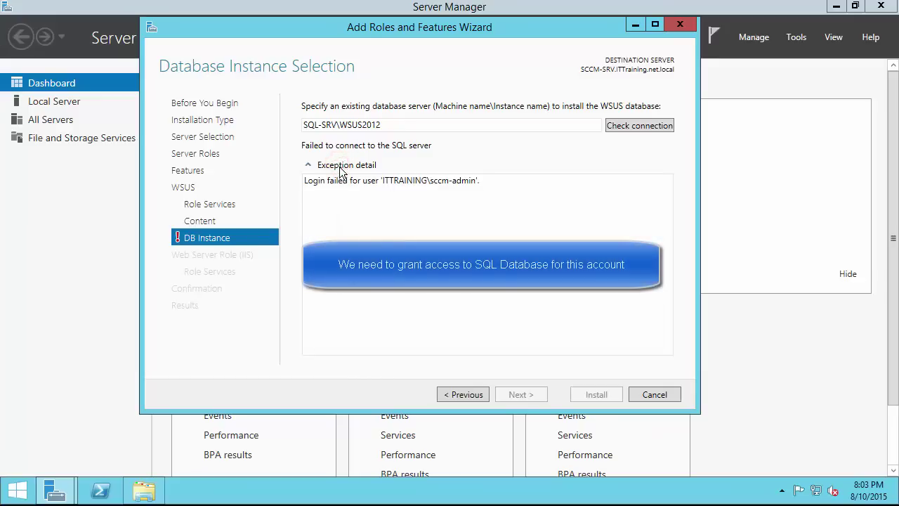
triple_click(351, 179)
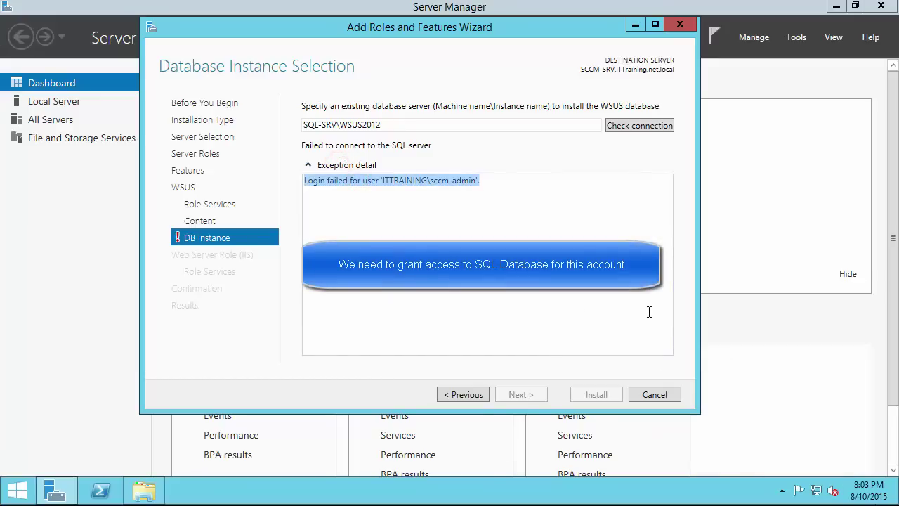
left_click(500, 247)
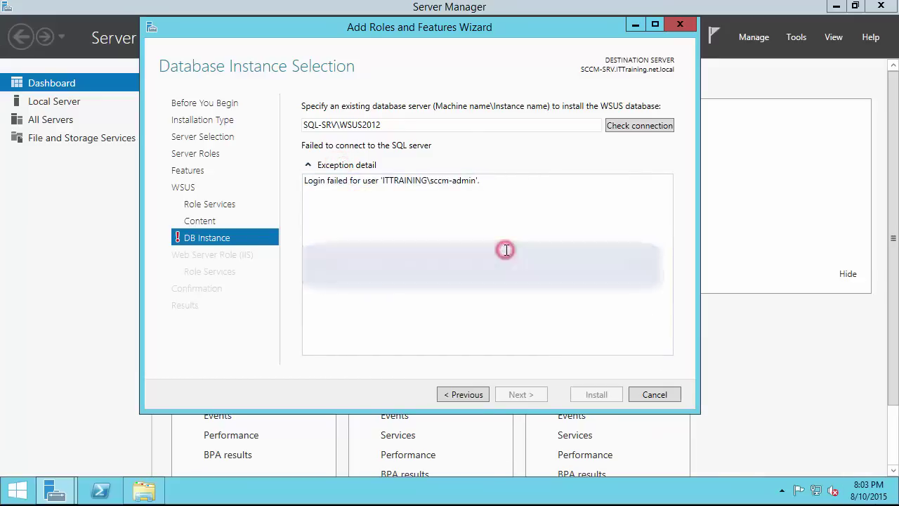
left_click(434, 181)
left_click_drag(435, 181, 494, 180)
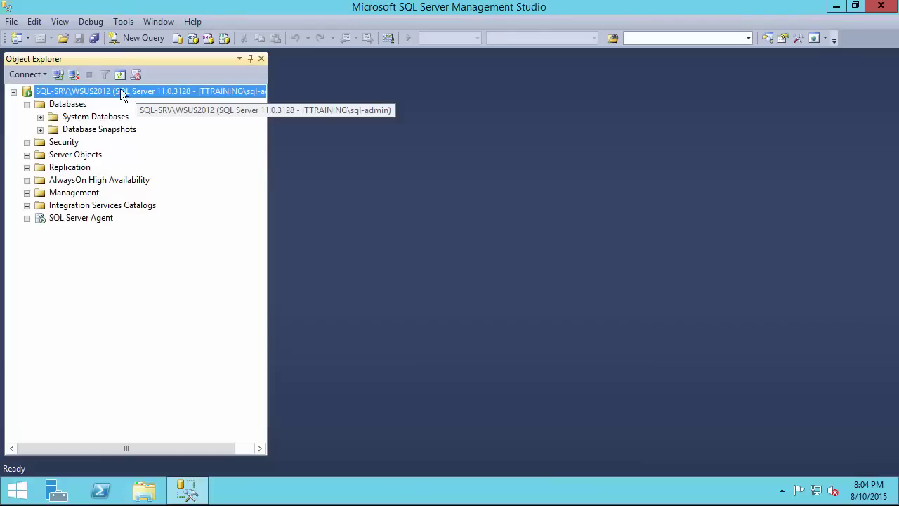
Switch to SQL Server Management Studio and expand the Security and Logins folders of the WSUS2012 instance.
left_click(97, 90)
right_click(98, 91)
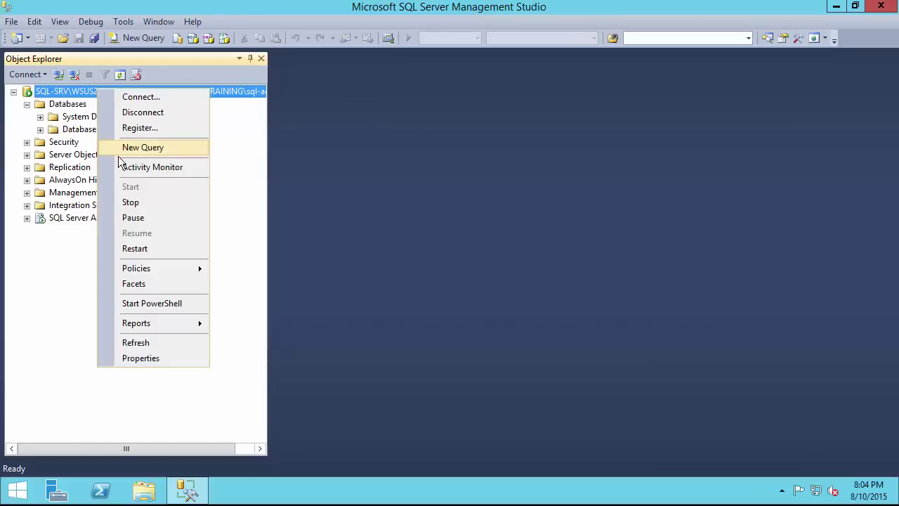
left_click(28, 143)
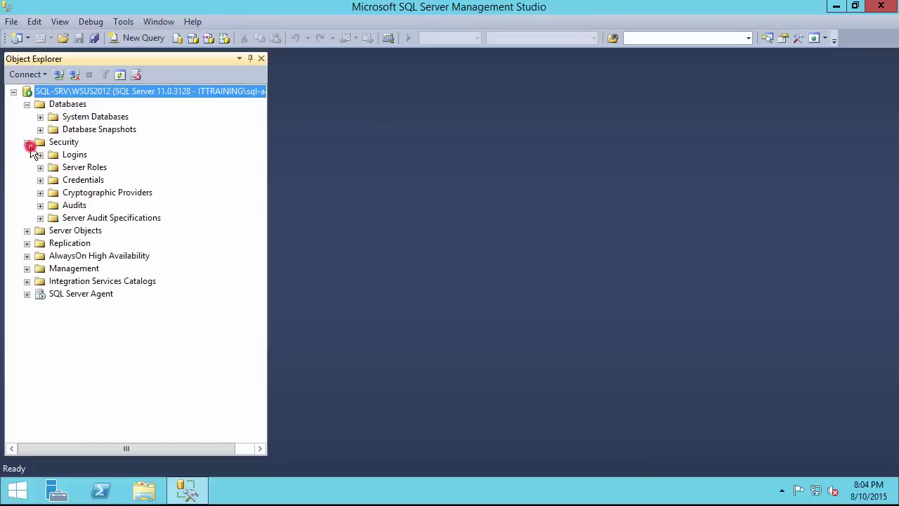
left_click(68, 155)
double_click(68, 155)
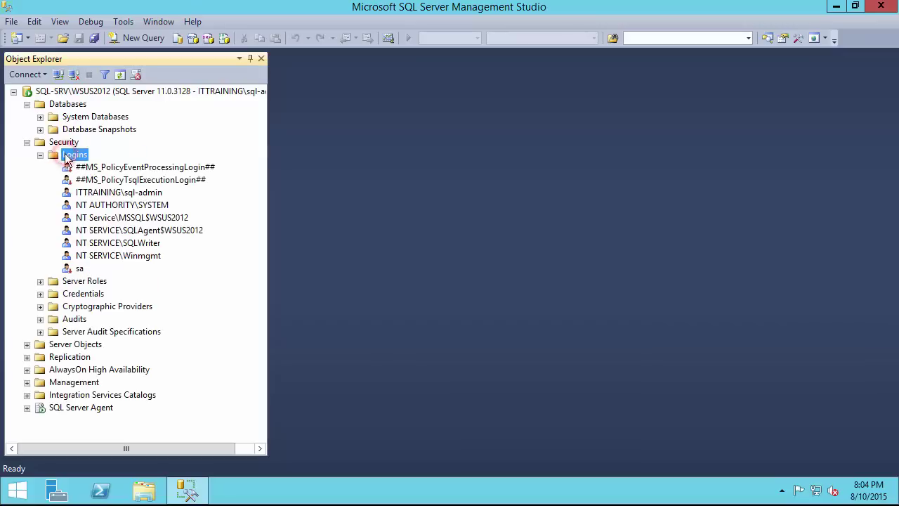
Create a Windows authentication login for the sccm-admin account, found in the Entire Directory location, keeping master as the default database.
right_click(68, 156)
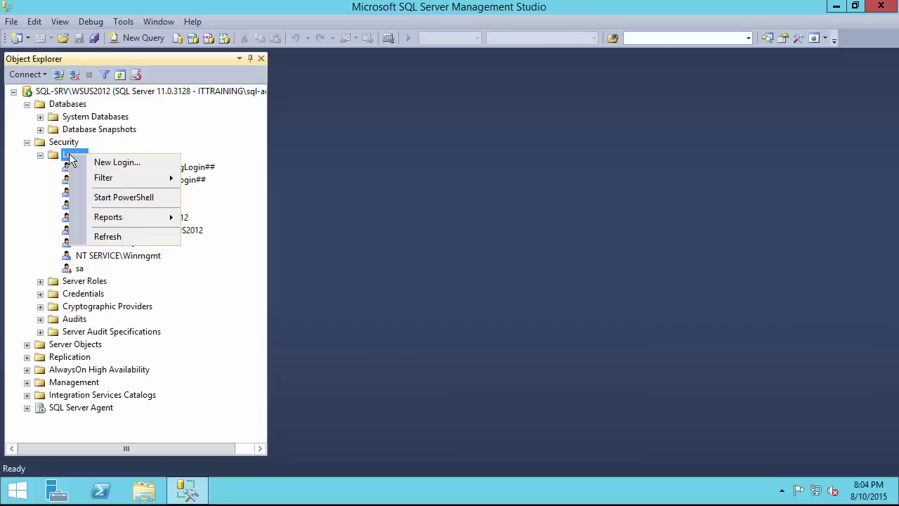
left_click(109, 164)
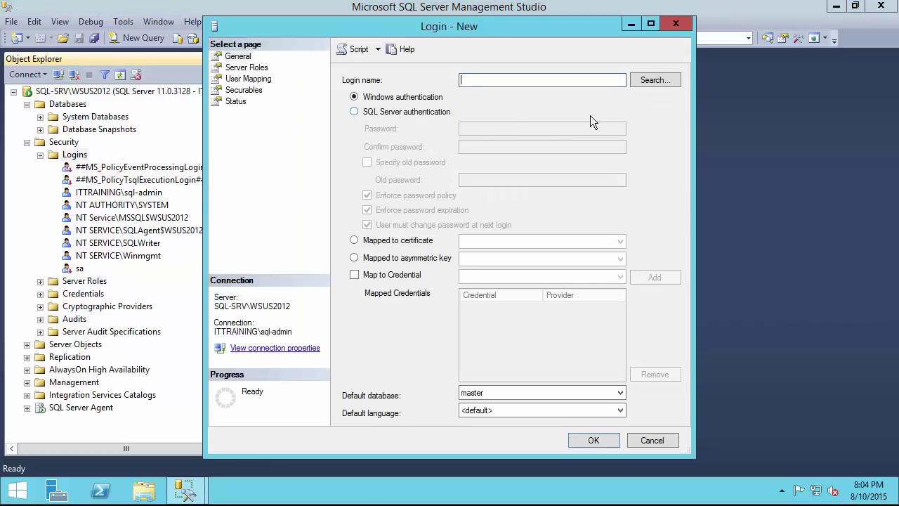
left_click(640, 79)
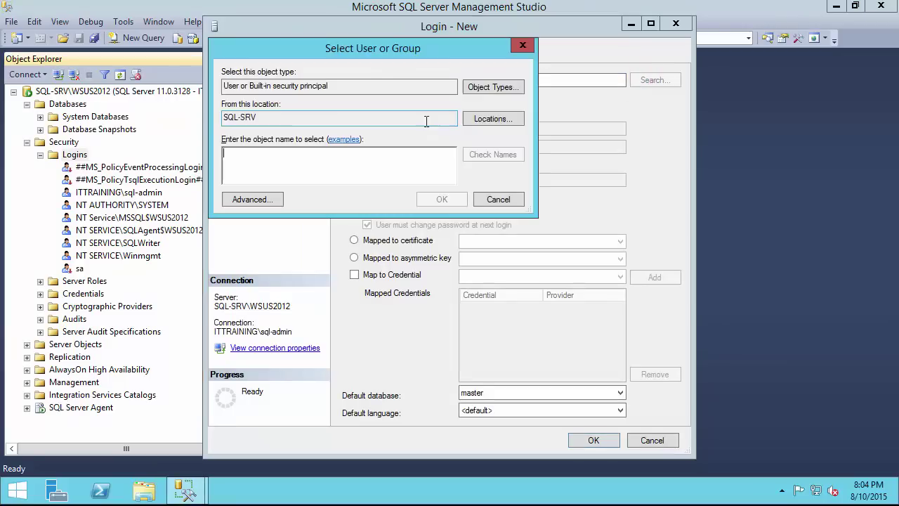
left_click(501, 120)
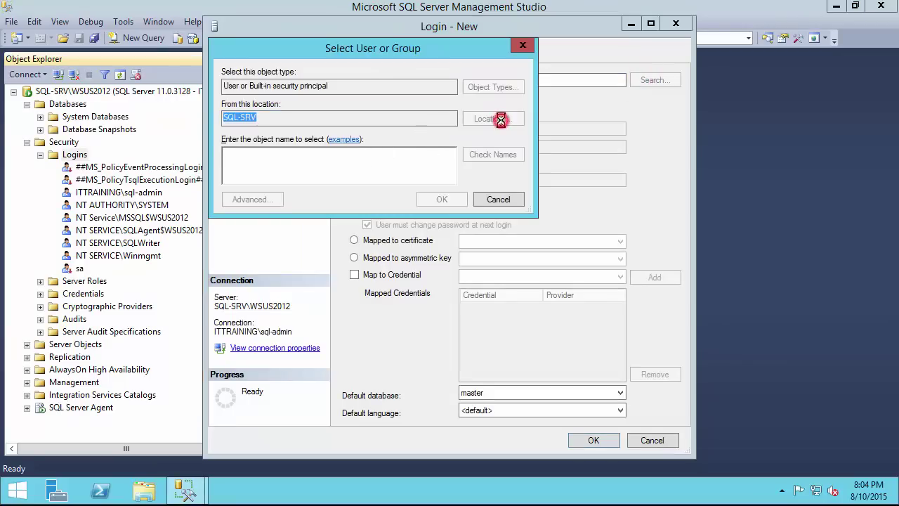
left_click(276, 142)
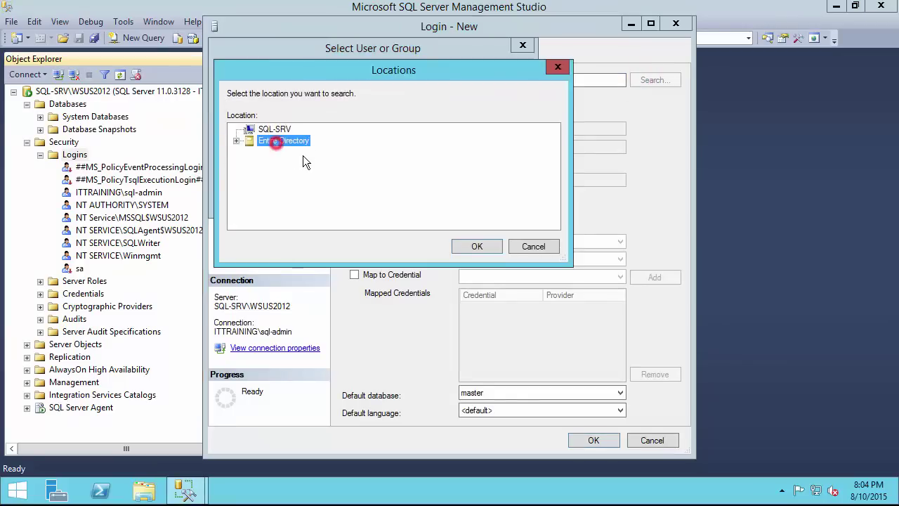
left_click(478, 241)
type("sccm")
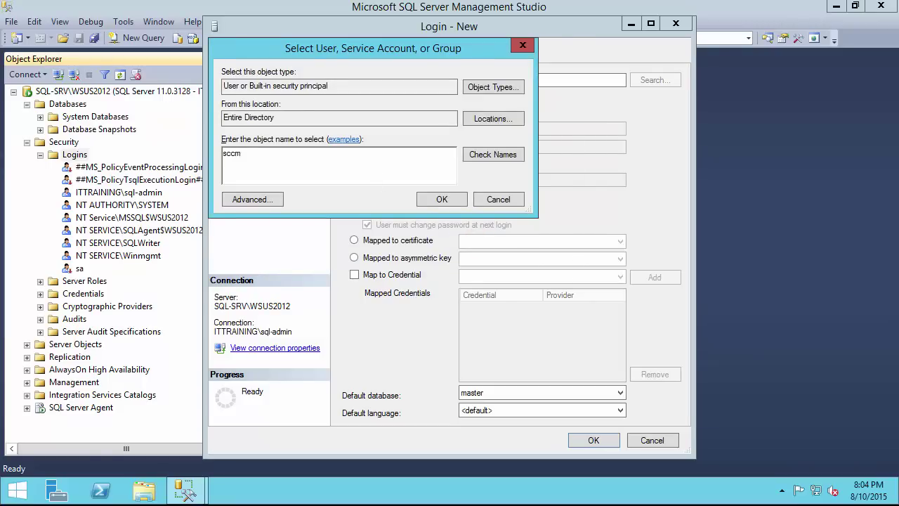
type("-admin")
key("Return")
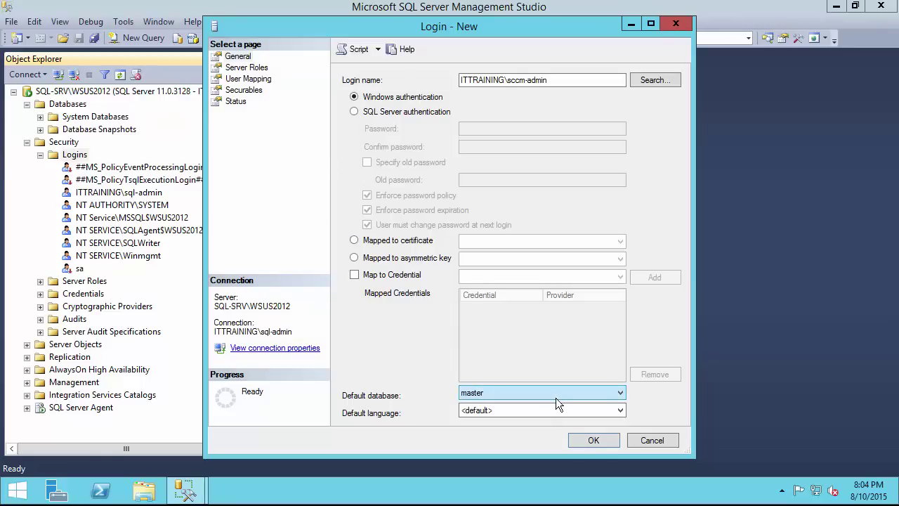
left_click(590, 439)
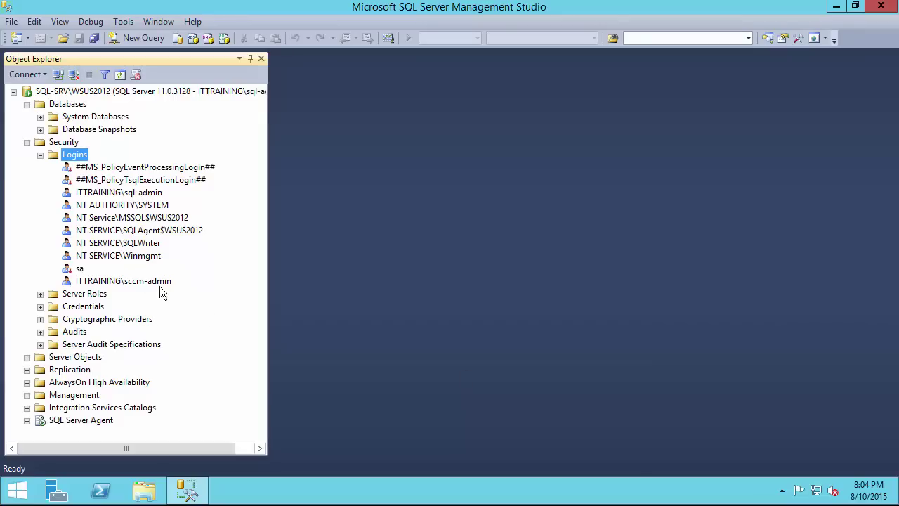
Add the sysadmin server role to the ITTRAINING\sccm-admin login in its properties.
right_click(132, 282)
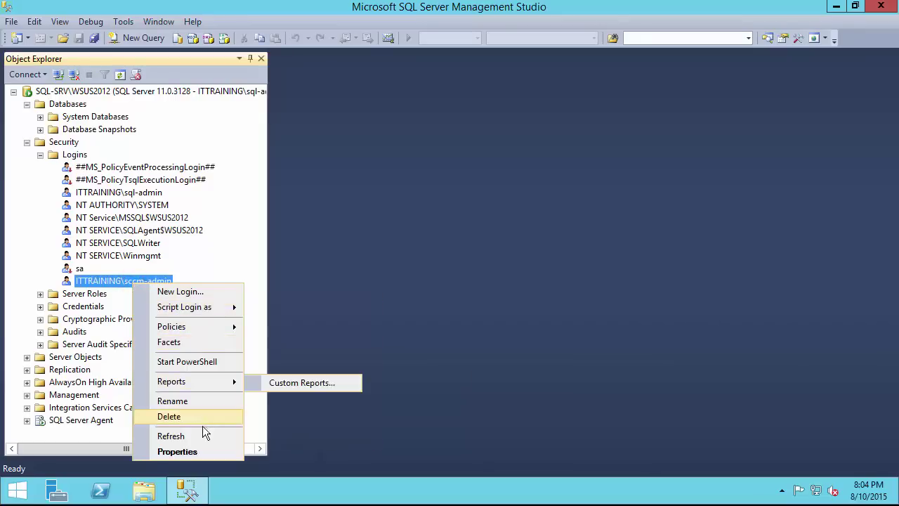
left_click(199, 448)
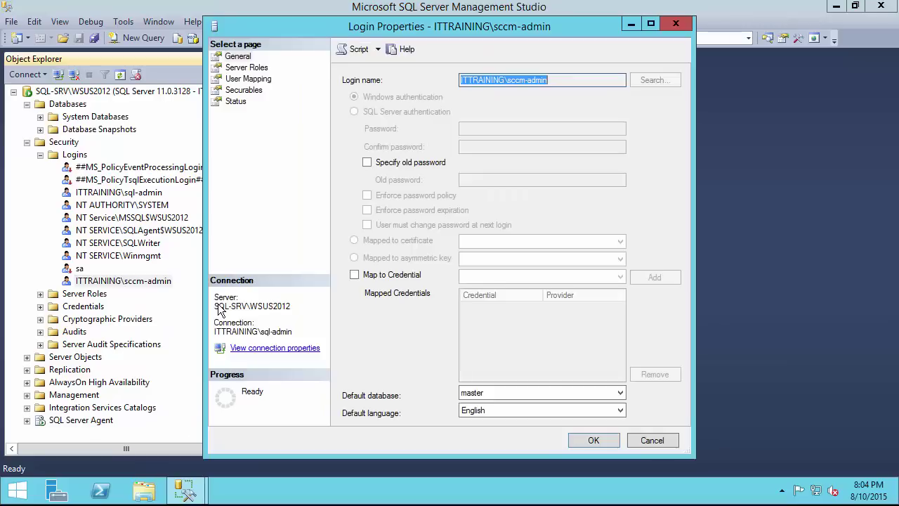
left_click(246, 67)
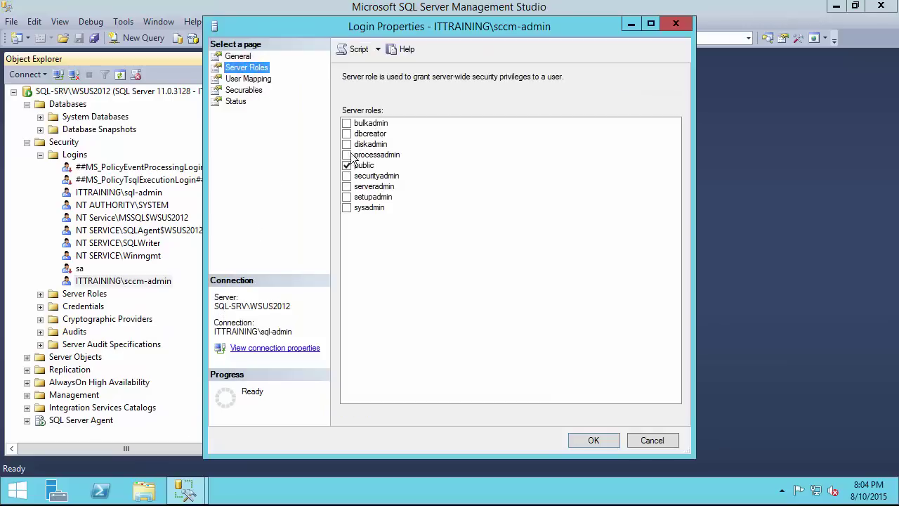
left_click(346, 209)
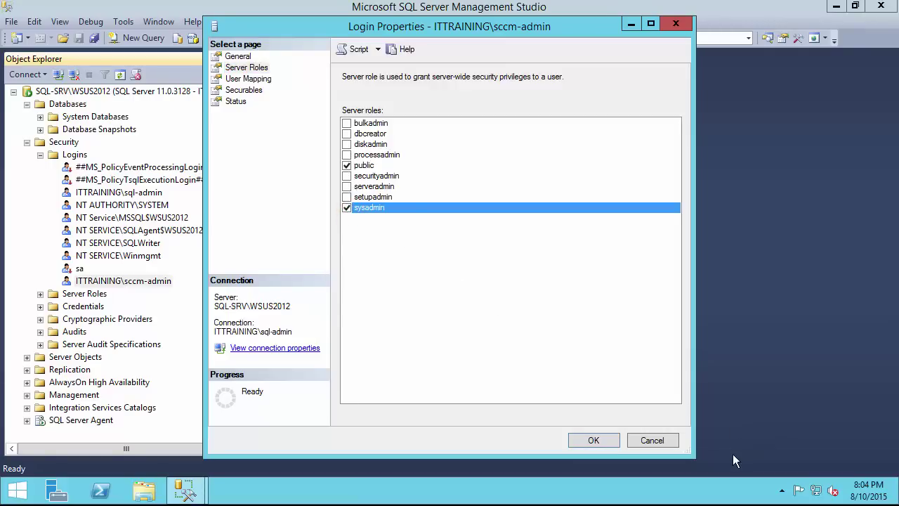
left_click(596, 440)
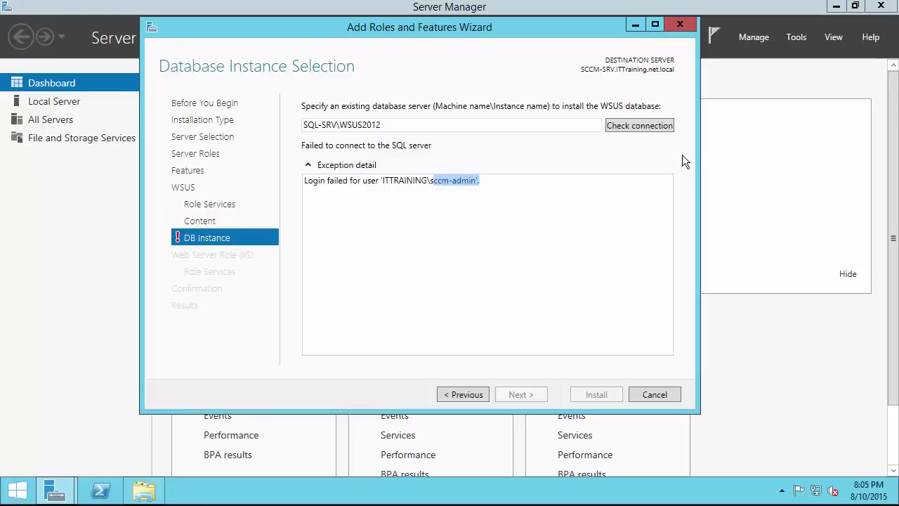
Return to the Add Roles and Features Wizard, recheck the SQL-SRV\WSUS2012 connection and continue past the IIS introduction to its role services.
left_click(650, 127)
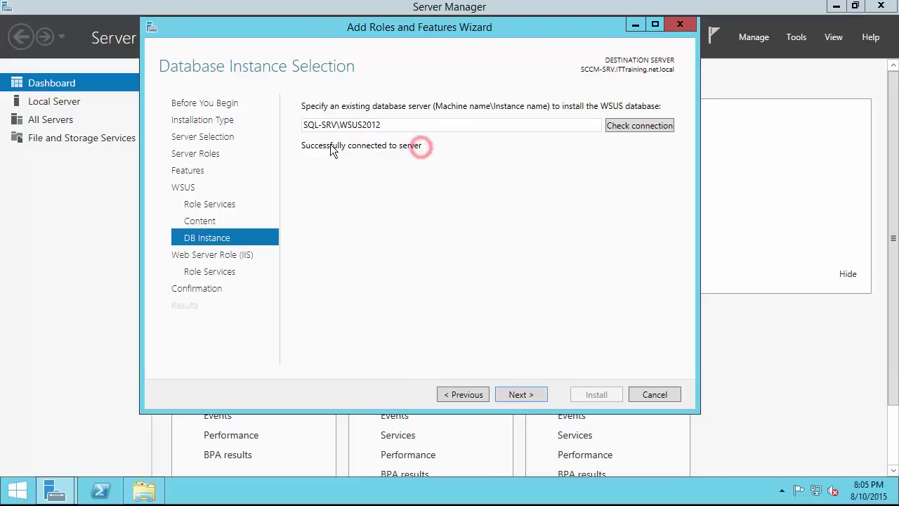
left_click(531, 397)
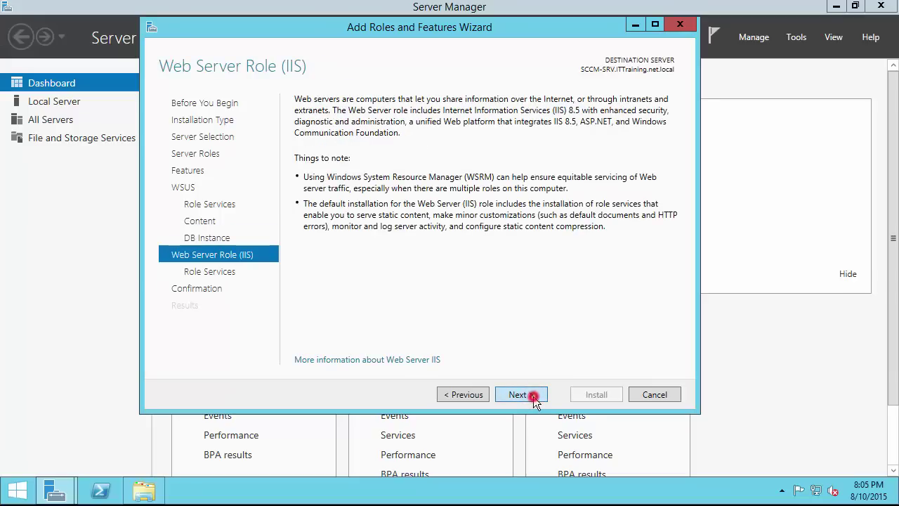
left_click(532, 397)
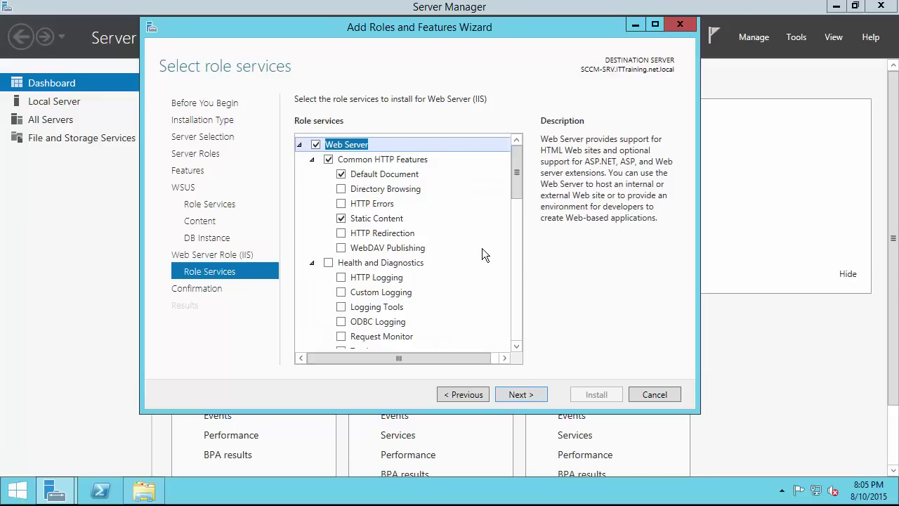
Review the Web Server (IIS) role services, keep the preselected ones, install the selected roles and close the wizard.
scroll(482, 248, "down", 3)
scroll(482, 254, "down", 6)
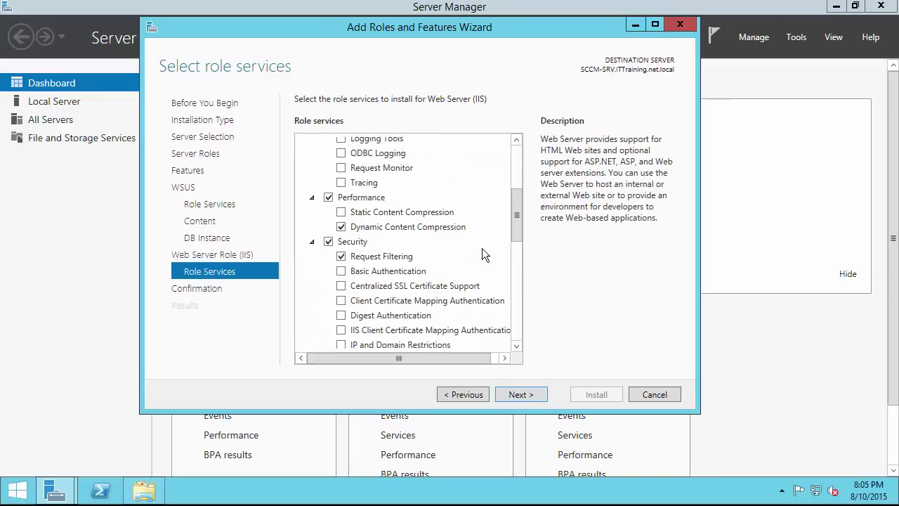
scroll(481, 254, "down", 3)
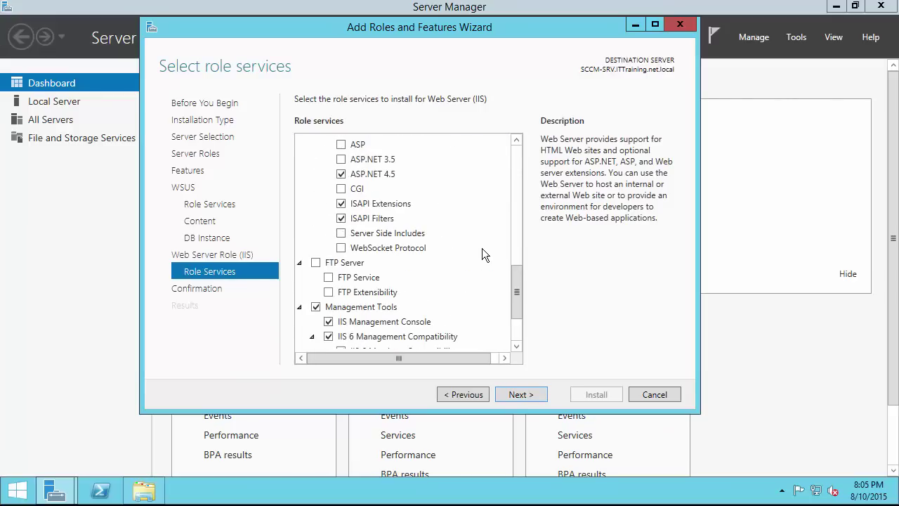
left_click(527, 397)
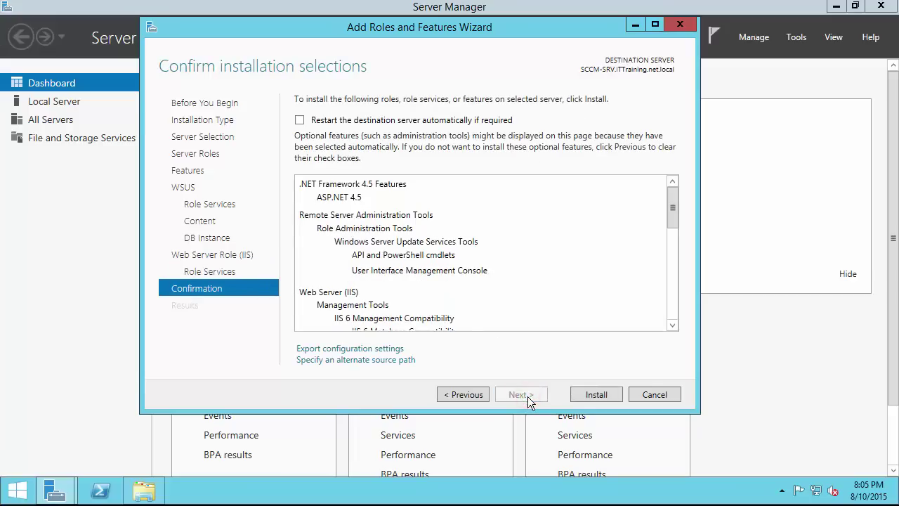
left_click(580, 395)
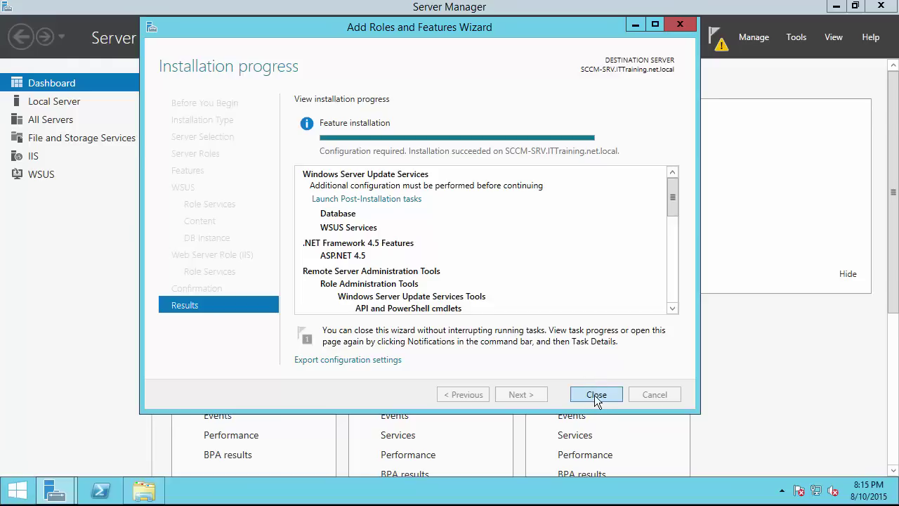
left_click(595, 394)
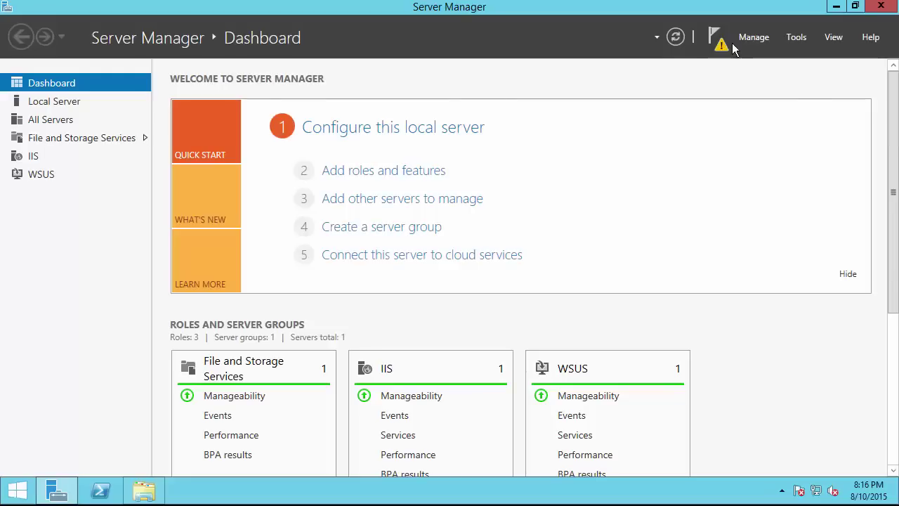
Open Windows Server Update Services and run its post-installation with DB instance SQL-SRV\WSUS2012 and content directory F:\WSUS.
left_click(796, 37)
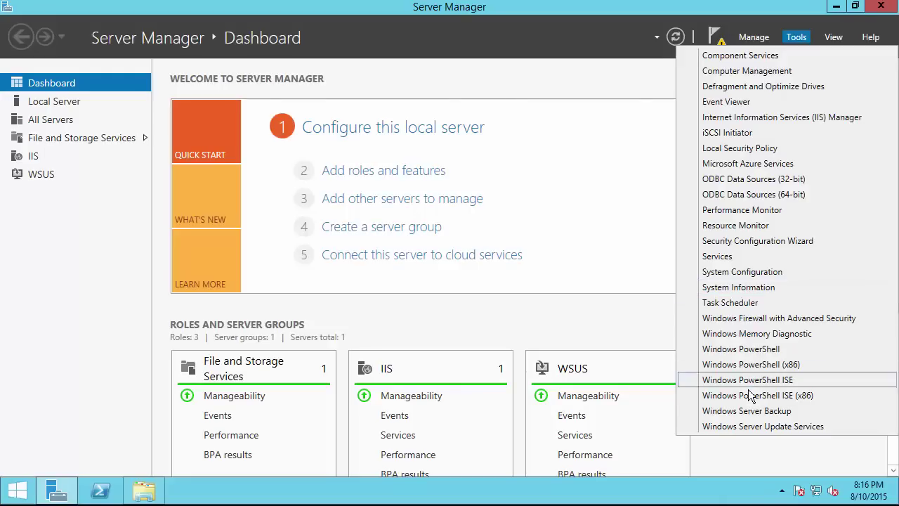
left_click(754, 426)
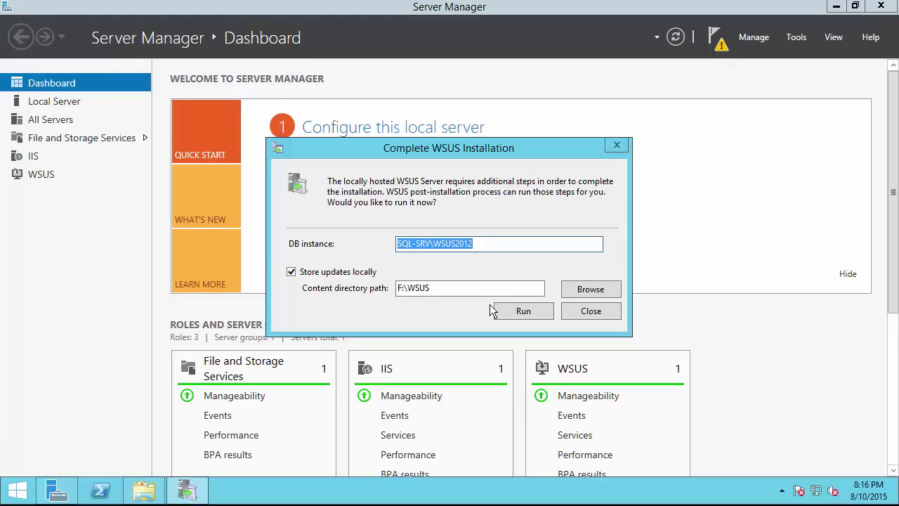
left_click(538, 314)
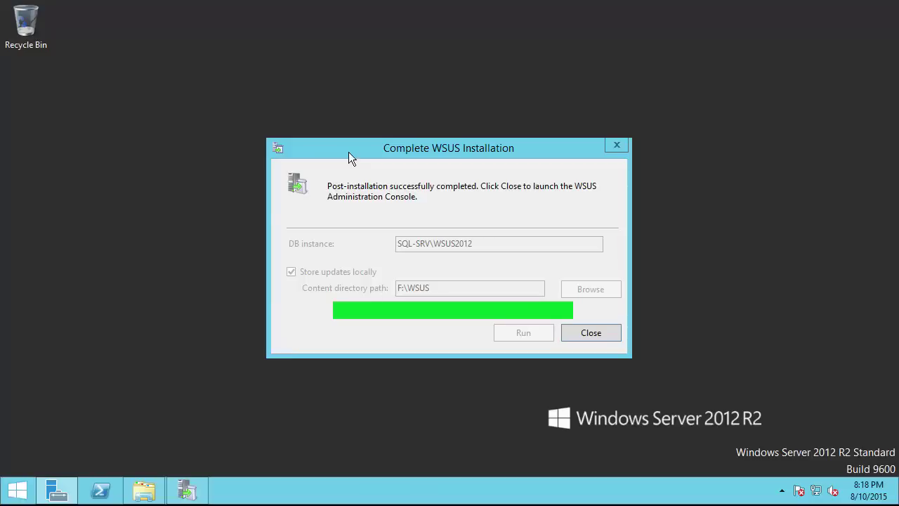
left_click(590, 333)
In the WSUS Configuration Wizard, join the Microsoft Update Improvement Program and synchronize from Microsoft Update without a proxy server.
left_click(552, 425)
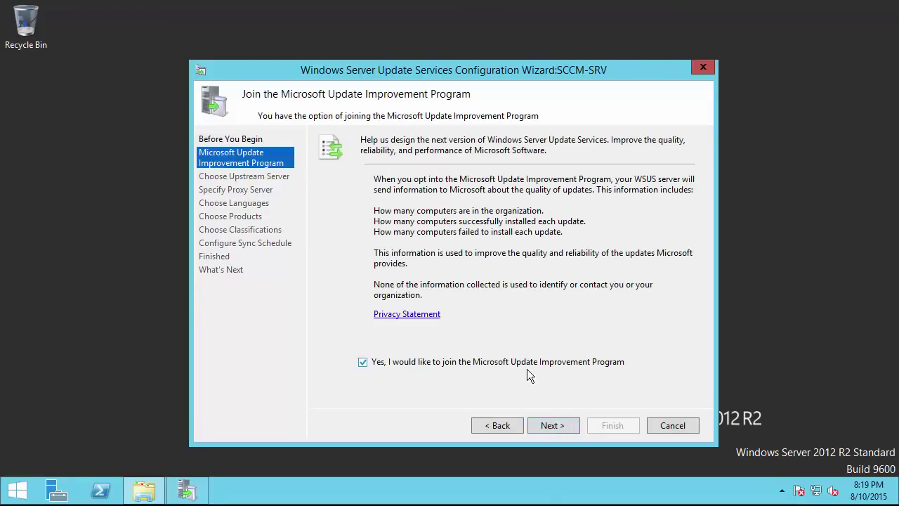
left_click(546, 421)
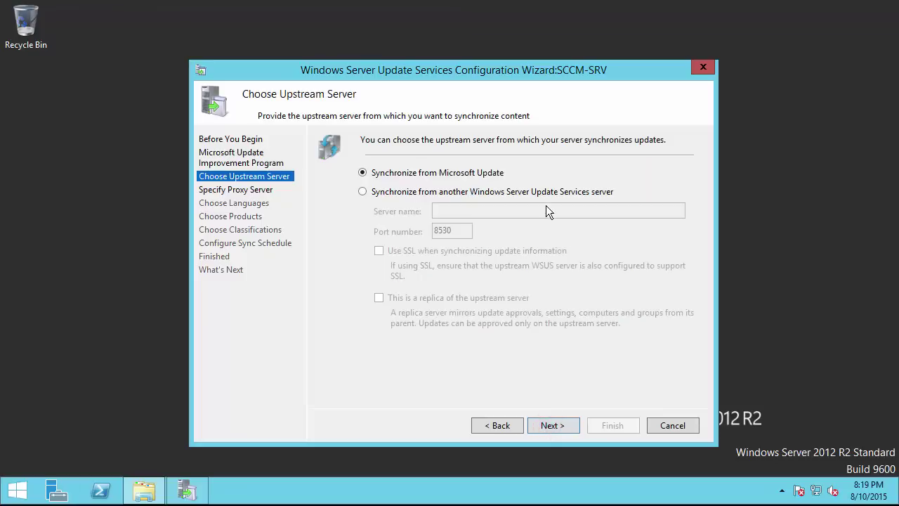
left_click(447, 172)
left_click(563, 427)
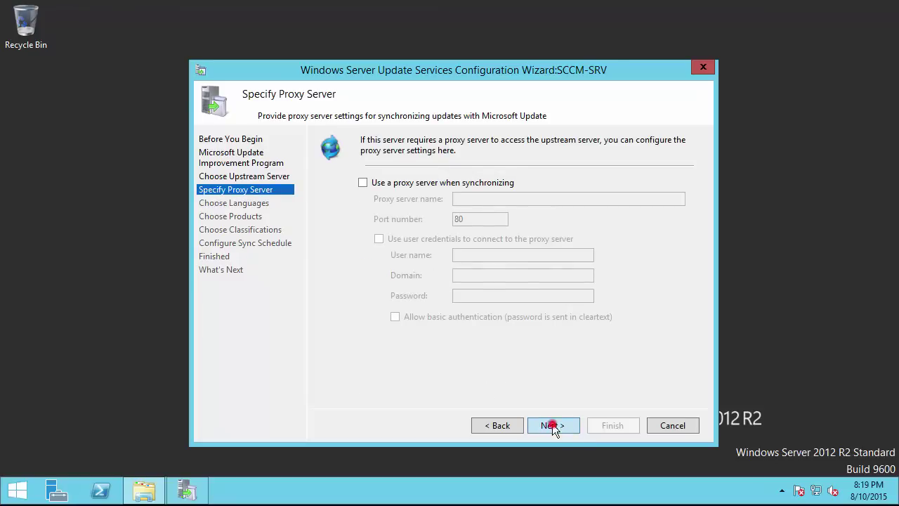
left_click(552, 424)
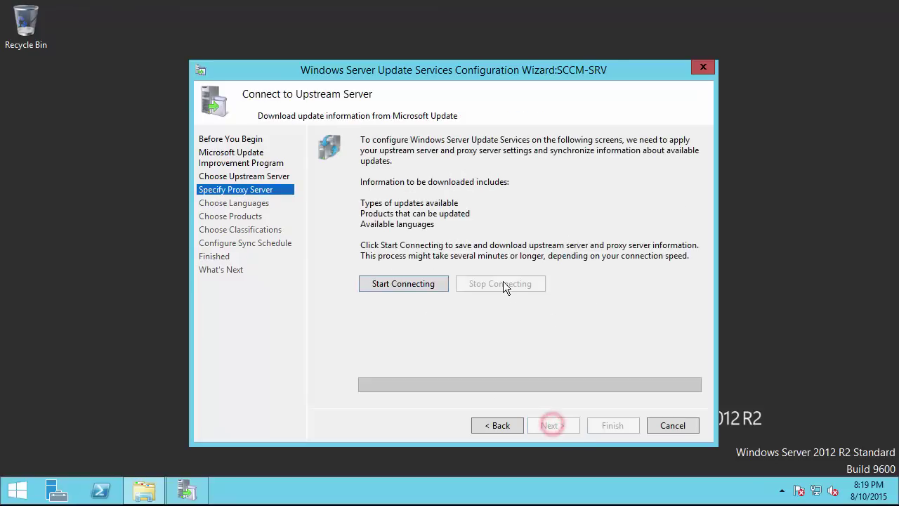
Connect to the upstream server to download the update information, and keep English as the only update language.
left_click(436, 283)
left_click(435, 283)
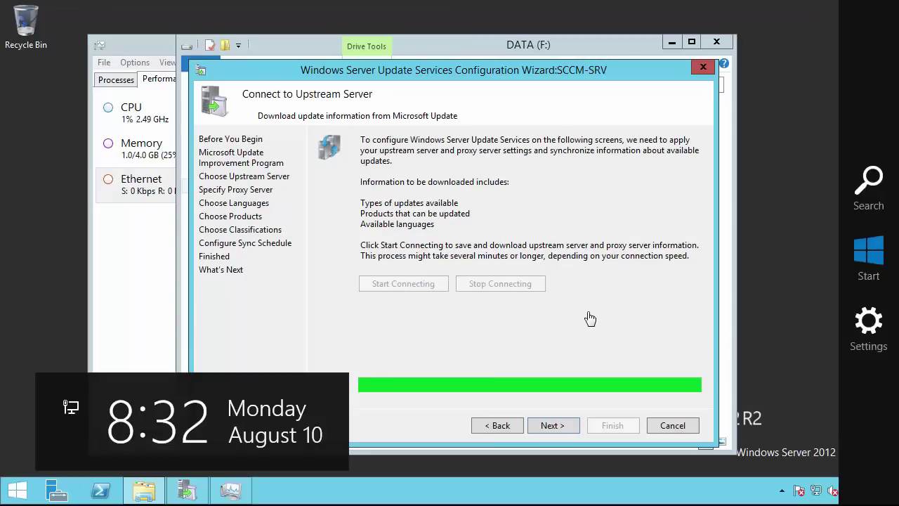
left_click(587, 313)
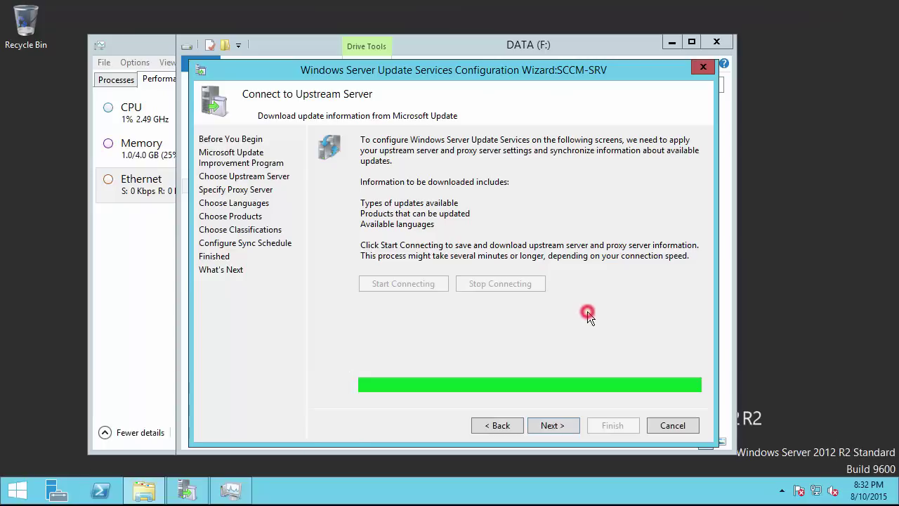
left_click(552, 425)
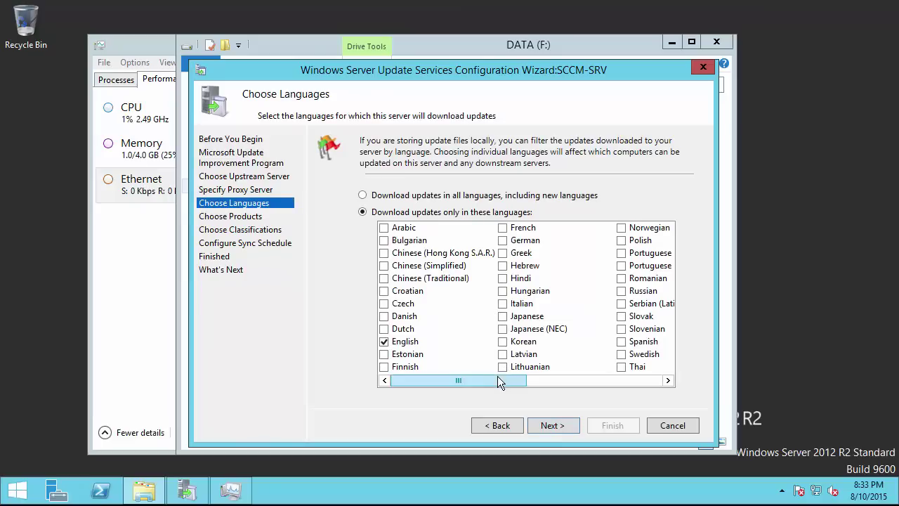
left_click_drag(497, 377, 413, 366)
left_click(553, 426)
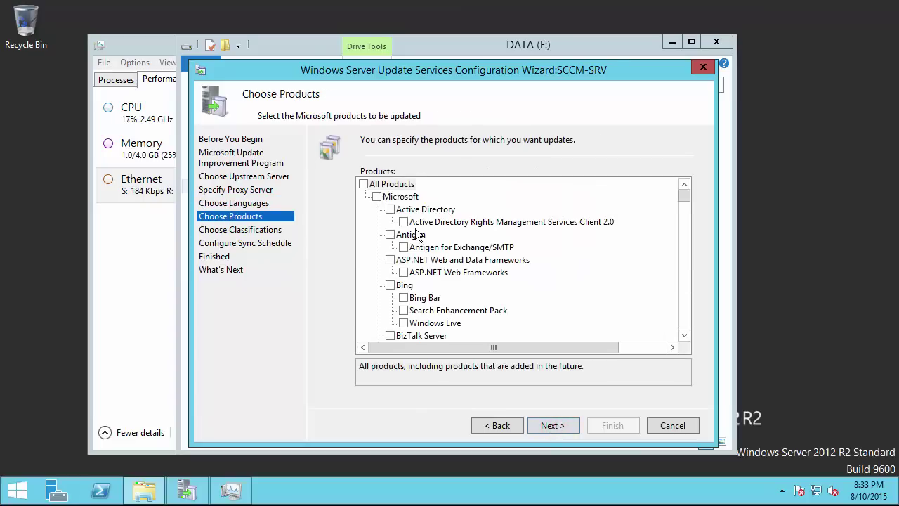
Deselect all Windows XP and Windows Vista entries as well as Windows Ultimate Extras in the products to be updated.
left_click_drag(684, 198, 679, 332)
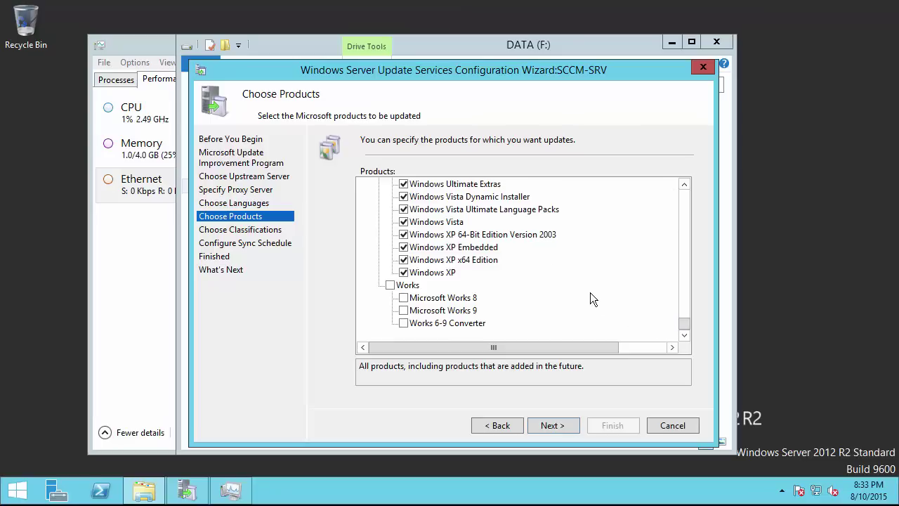
double_click(685, 186)
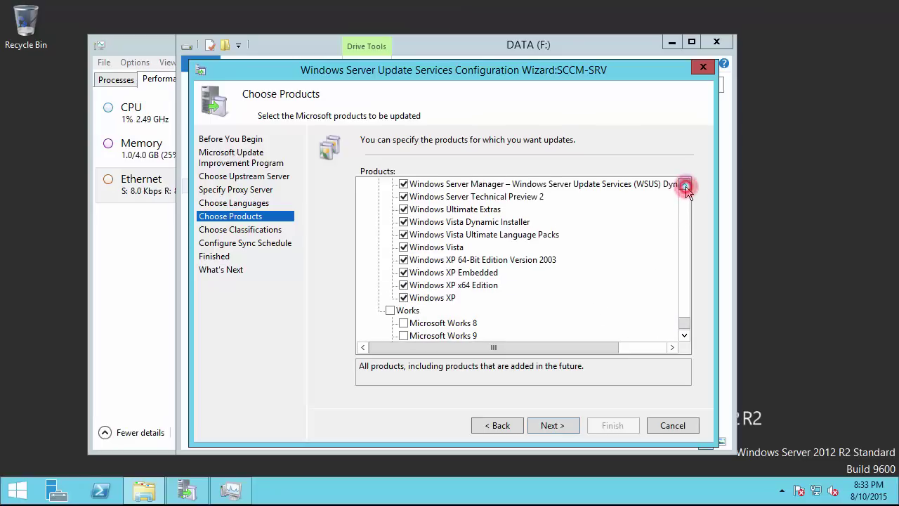
left_click(402, 298)
left_click(403, 285)
left_click(405, 273)
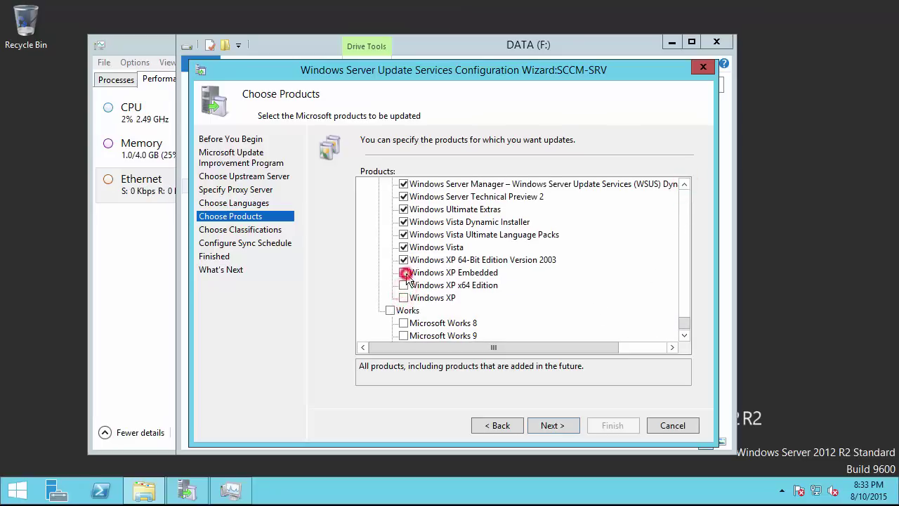
left_click(404, 260)
left_click(404, 247)
left_click(405, 209)
left_click(405, 222)
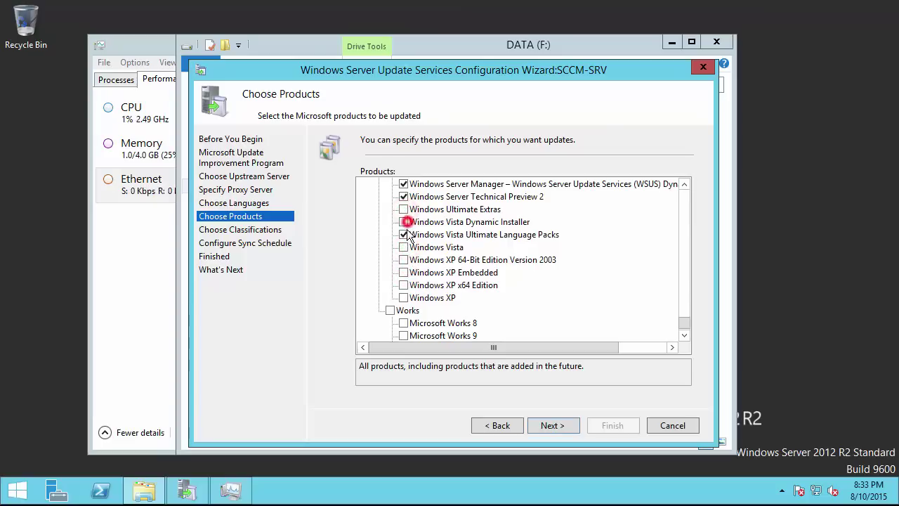
left_click(406, 235)
Review the selected Windows products, from the Windows Server editions up to the Windows 10 entries.
scroll(631, 242, "up", 2)
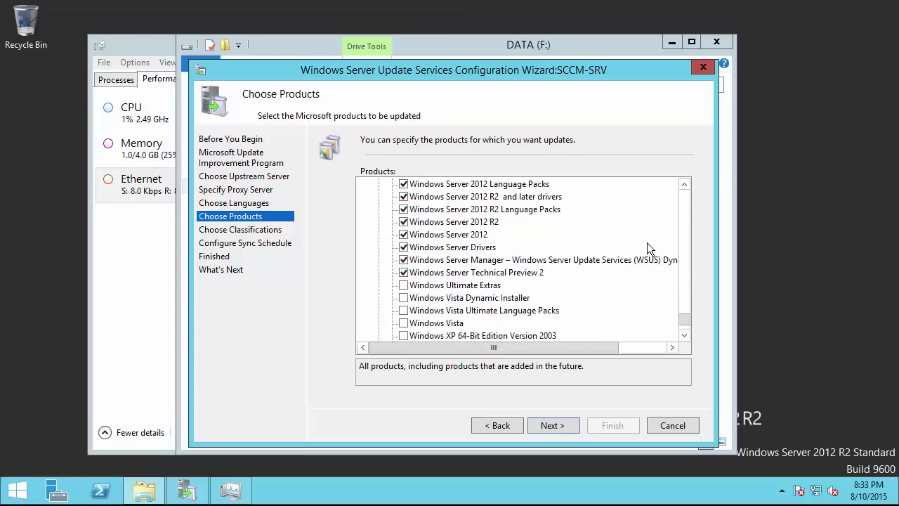
scroll(646, 242, "up", 2)
scroll(483, 229, "up", 1)
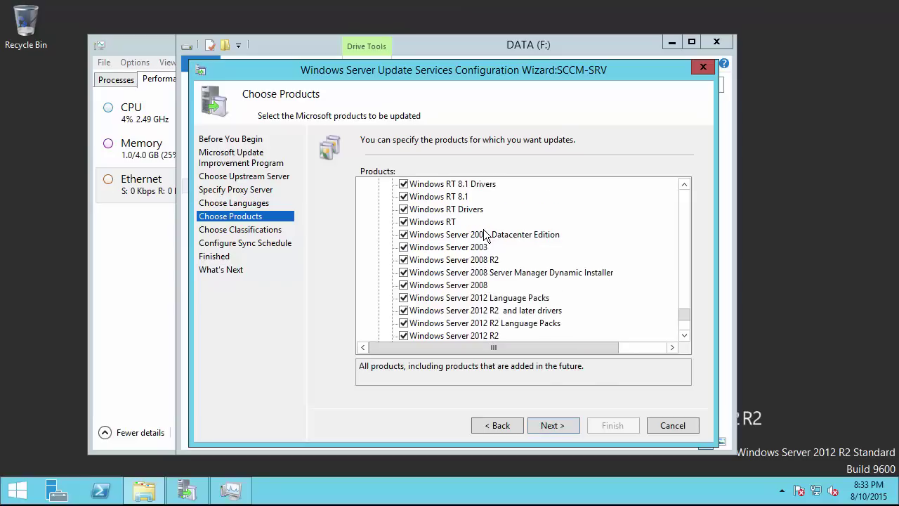
scroll(484, 234, "up", 4)
scroll(485, 232, "up", 5)
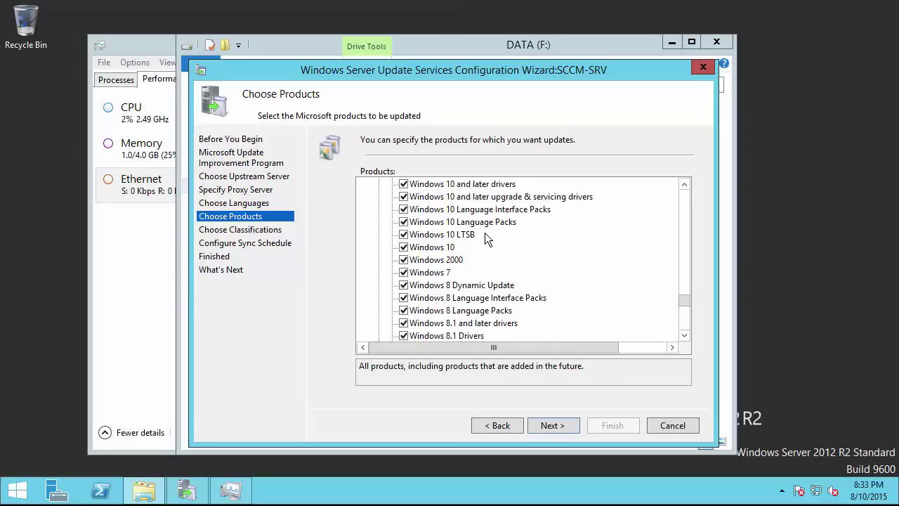
scroll(609, 288, "down", 15)
left_click_drag(686, 293, 688, 193)
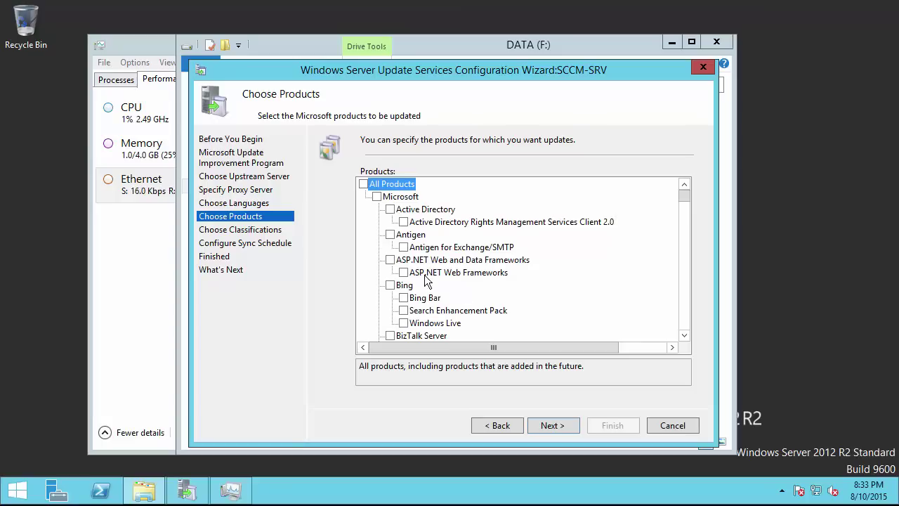
Examine the product categories from Active Directory down to Office Live for products that need updates.
left_click(684, 335)
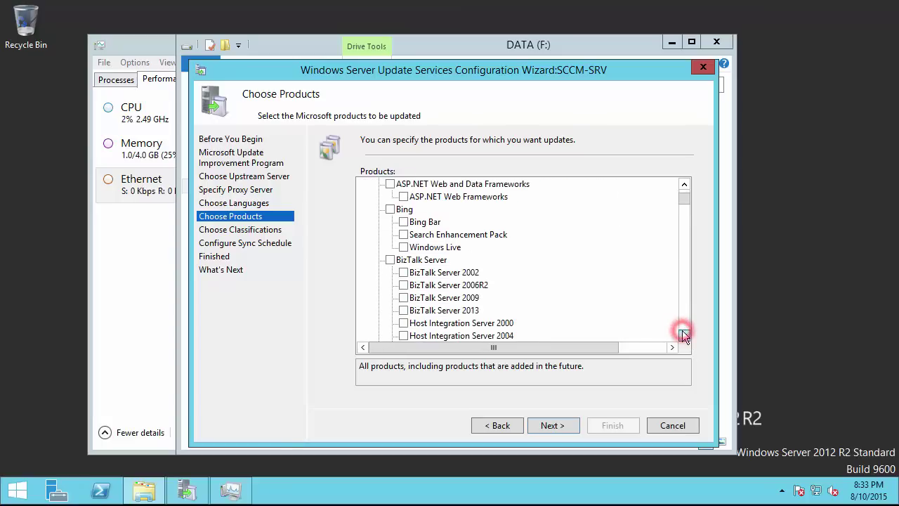
left_click(684, 335)
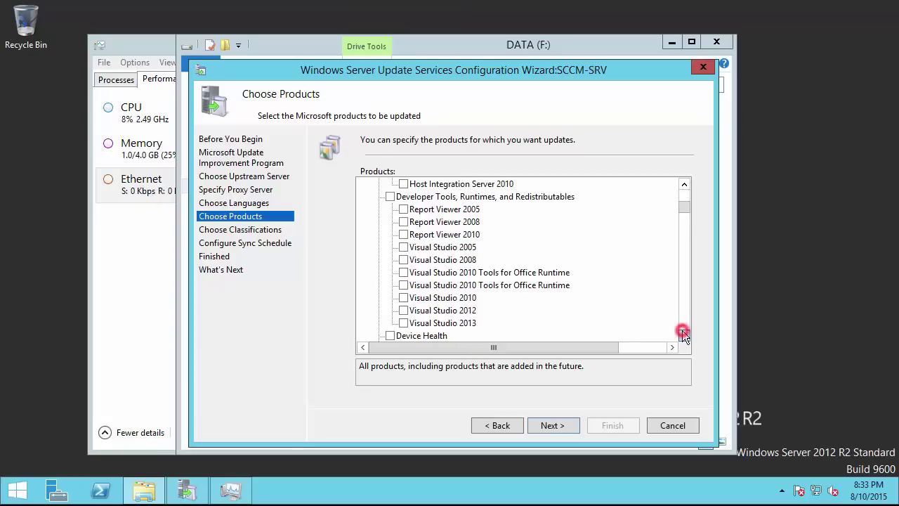
left_click(684, 334)
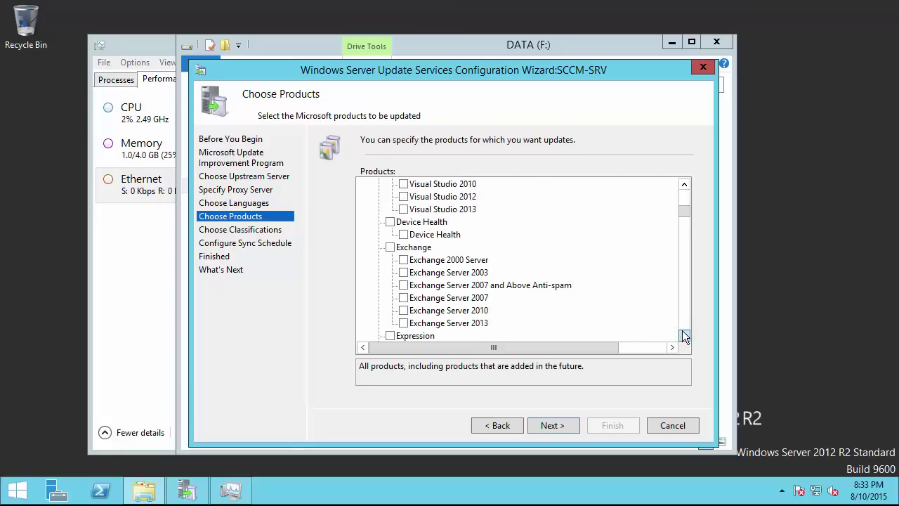
left_click(683, 334)
left_click(683, 334)
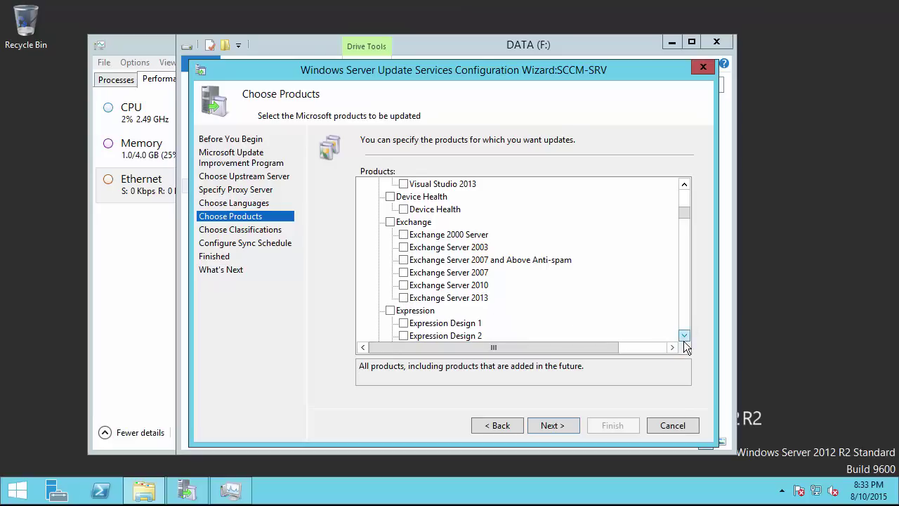
left_click(684, 336)
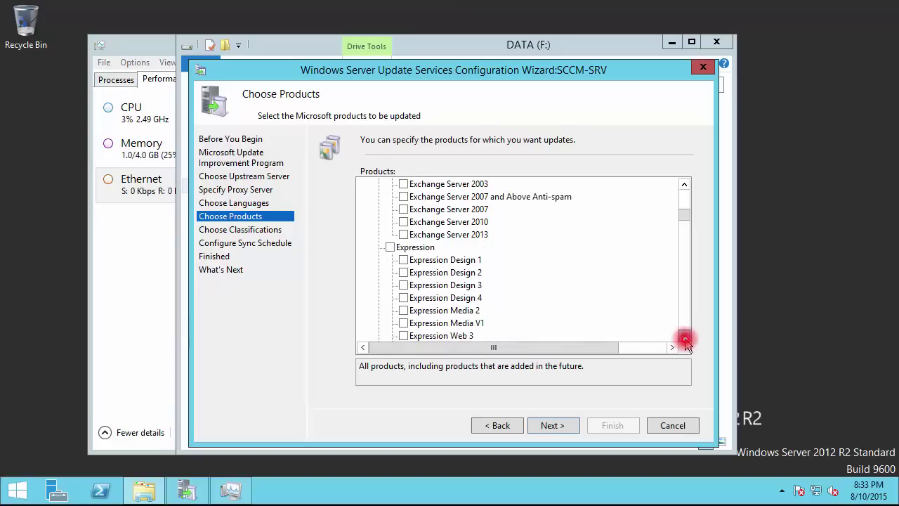
left_click(684, 336)
left_click(683, 336)
left_click(684, 336)
left_click(684, 335)
left_click(684, 336)
left_click(684, 336)
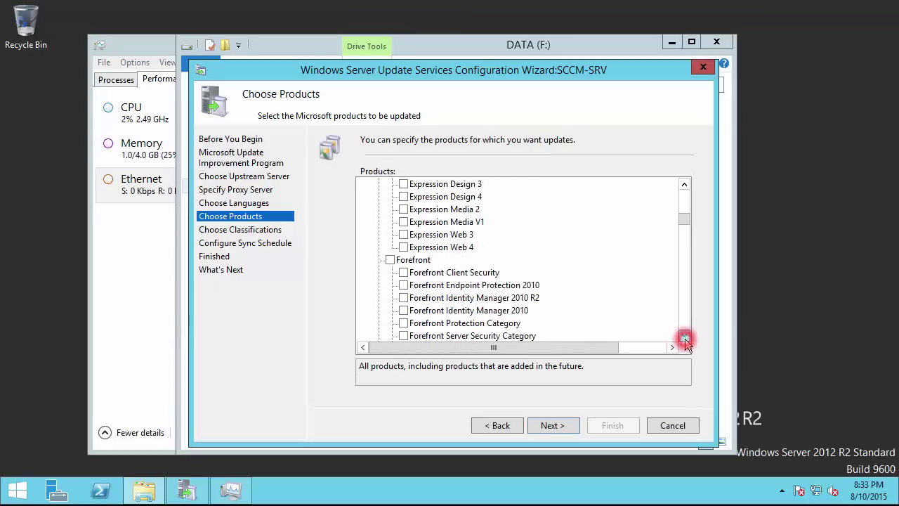
left_click(684, 336)
left_click(684, 337)
left_click(684, 336)
left_click(683, 337)
left_click(684, 337)
left_click(684, 336)
left_click(684, 336)
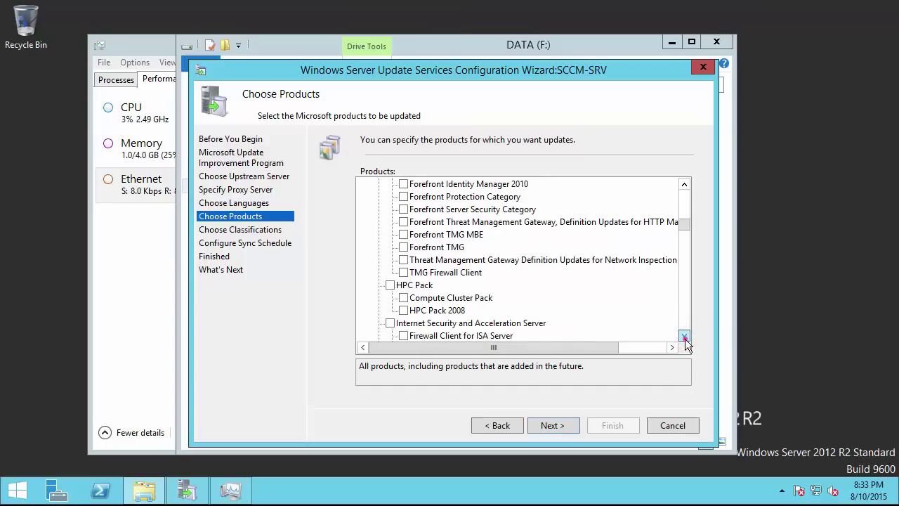
left_click(684, 336)
left_click(684, 336)
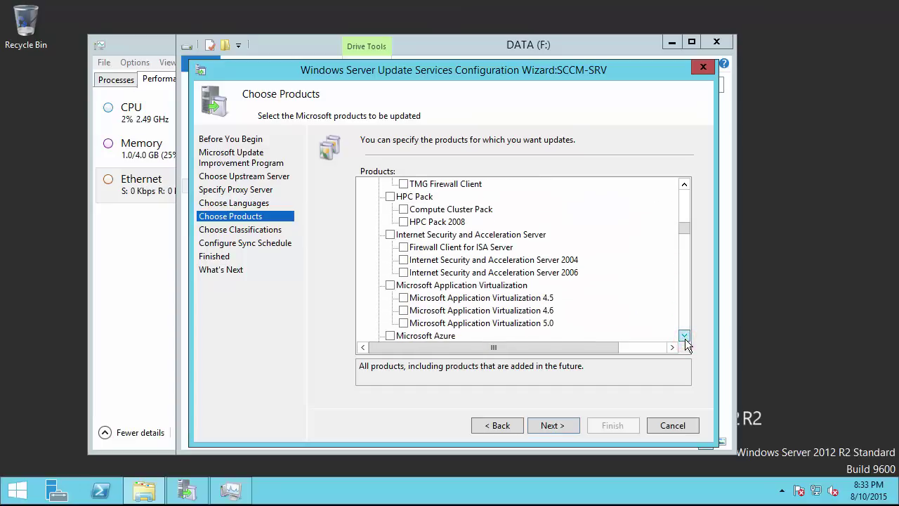
left_click(684, 335)
left_click(684, 336)
left_click(684, 335)
left_click(684, 336)
left_click(683, 336)
left_click(684, 336)
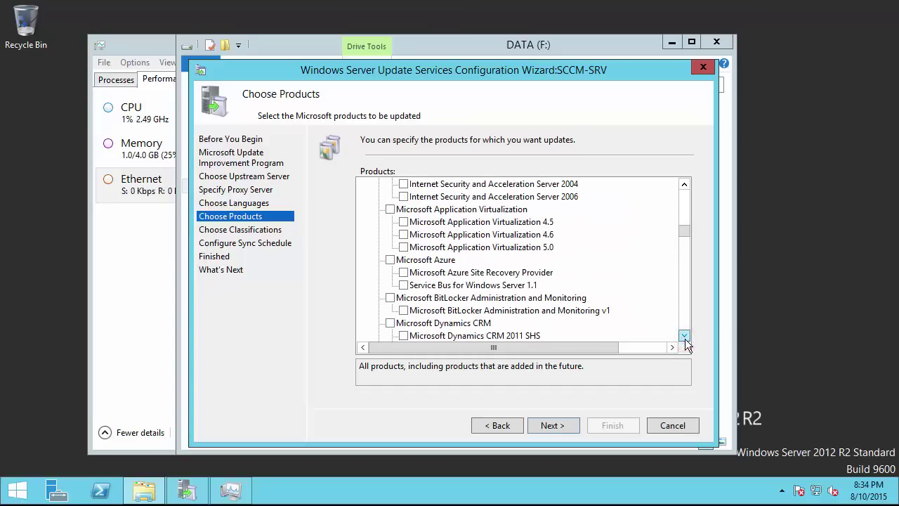
left_click(684, 336)
left_click(684, 336)
left_click(684, 336)
left_click(684, 336)
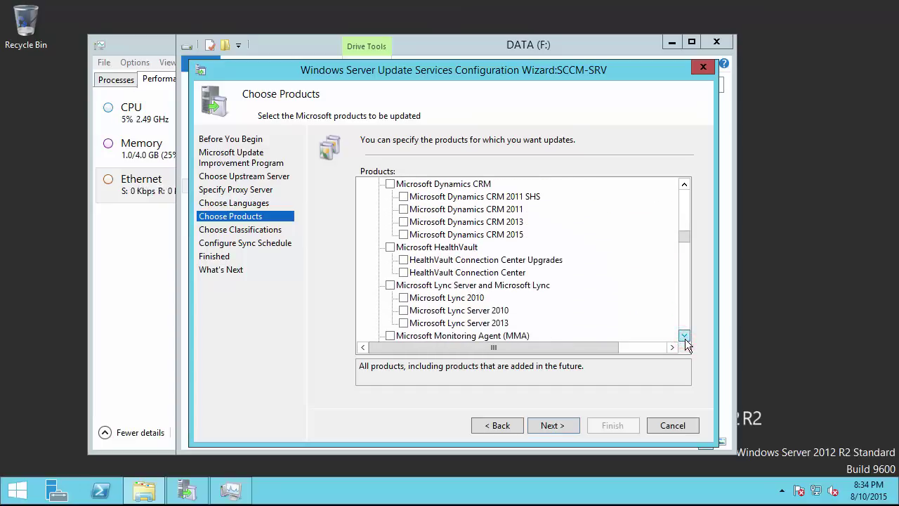
left_click(684, 337)
left_click(684, 337)
left_click(684, 336)
left_click(684, 336)
left_click(684, 336)
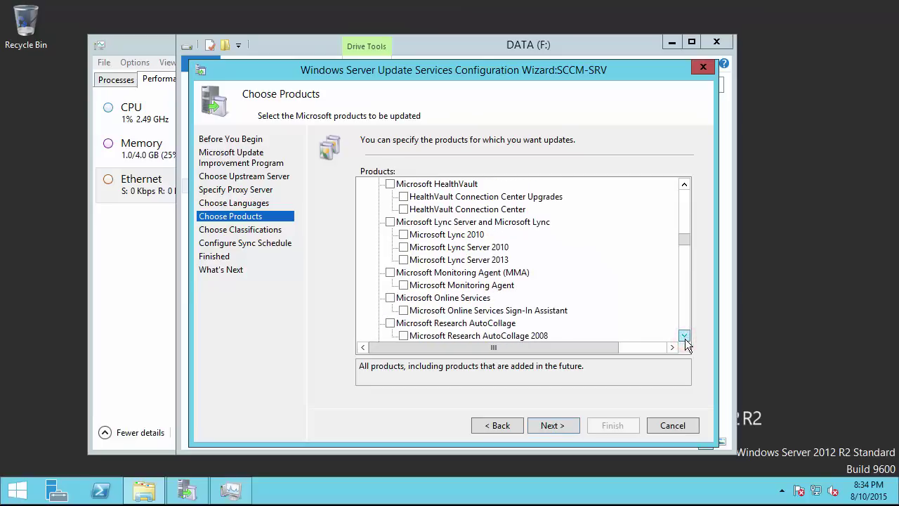
left_click(684, 337)
double_click(684, 336)
double_click(684, 336)
double_click(684, 336)
left_click(684, 336)
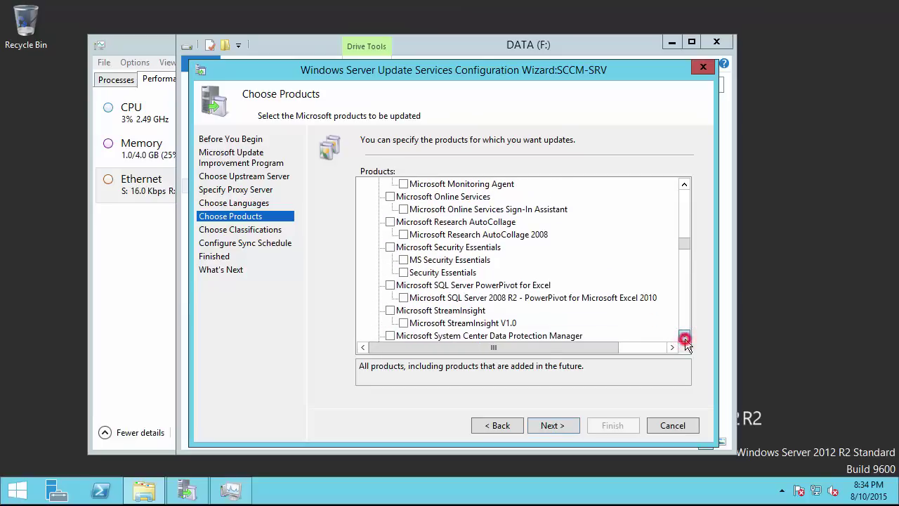
double_click(684, 336)
left_click(684, 337)
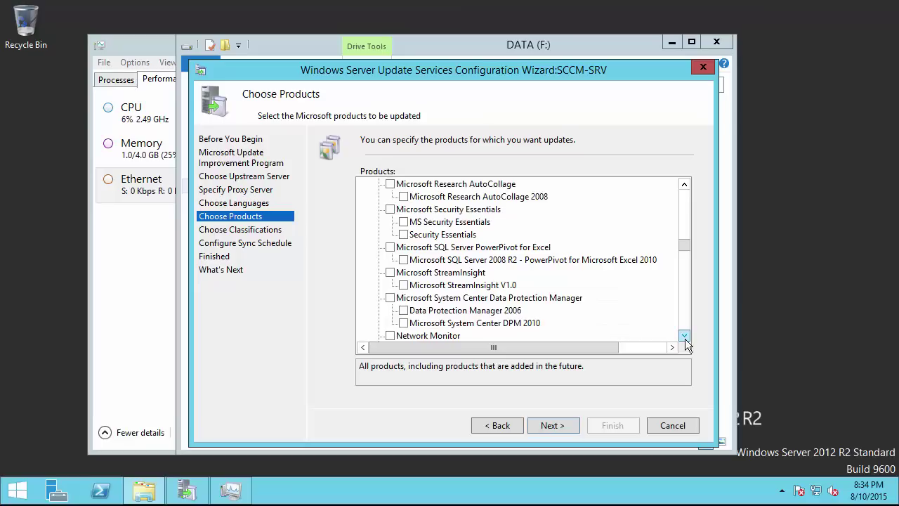
left_click(684, 337)
double_click(684, 336)
double_click(684, 337)
double_click(683, 337)
left_click(684, 336)
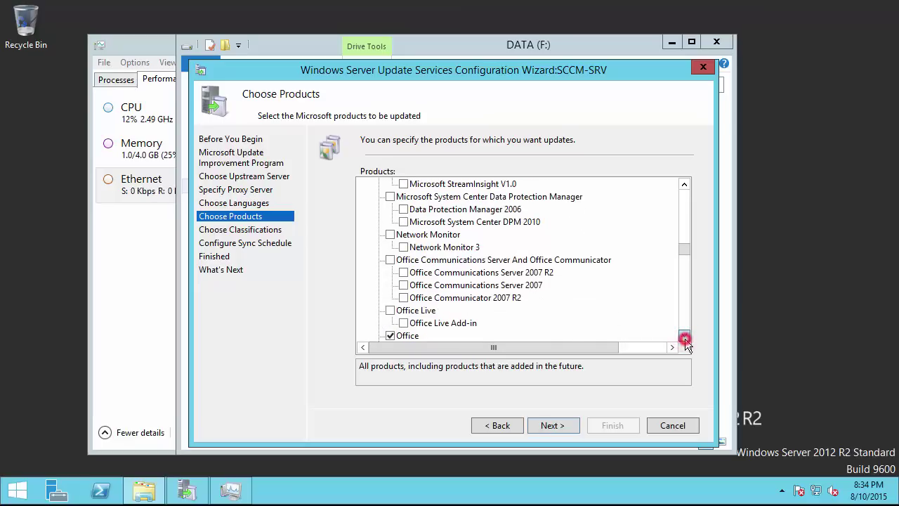
Deselect the Office category and select only Office 2010 and Office 2013 in it.
double_click(684, 336)
double_click(684, 336)
left_click(684, 337)
double_click(684, 337)
left_click(684, 337)
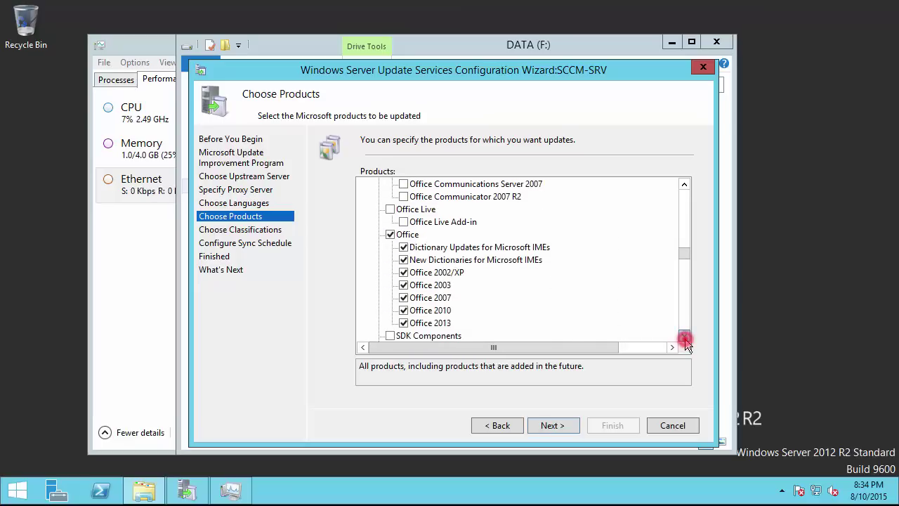
double_click(684, 336)
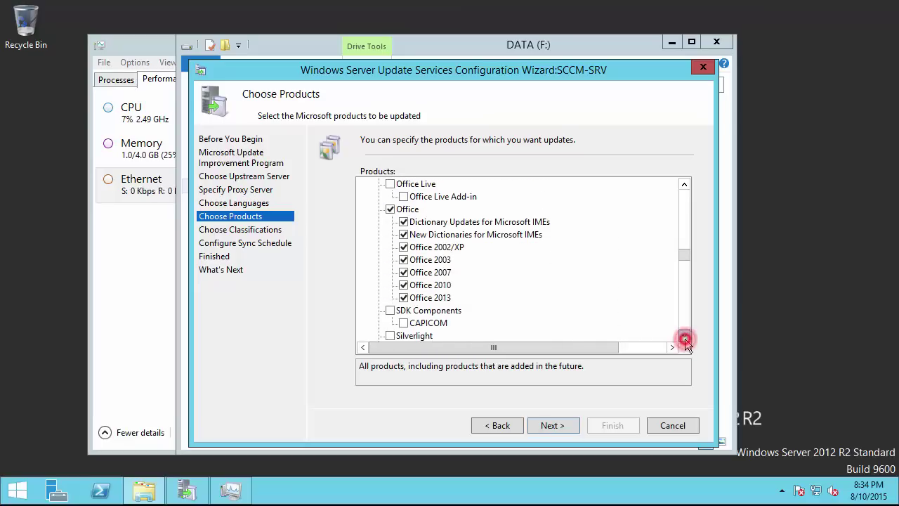
left_click(399, 210)
left_click(391, 209)
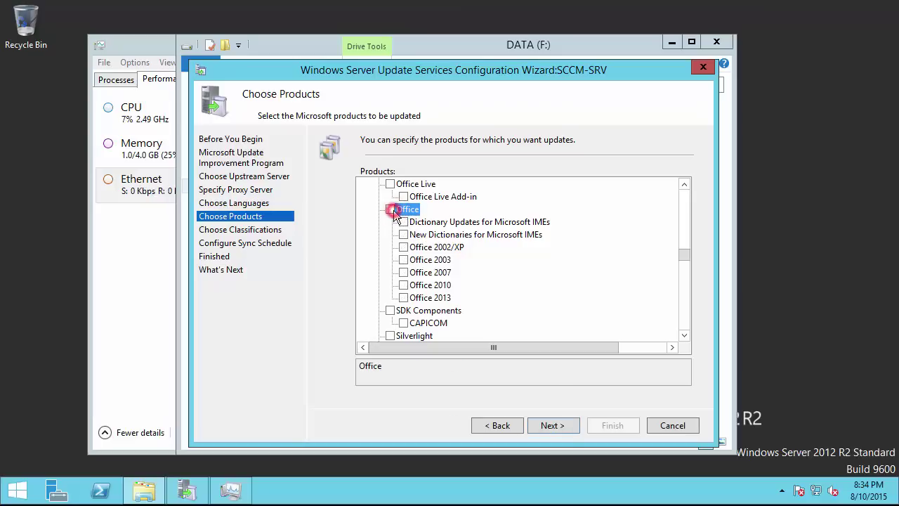
left_click(404, 284)
left_click(404, 297)
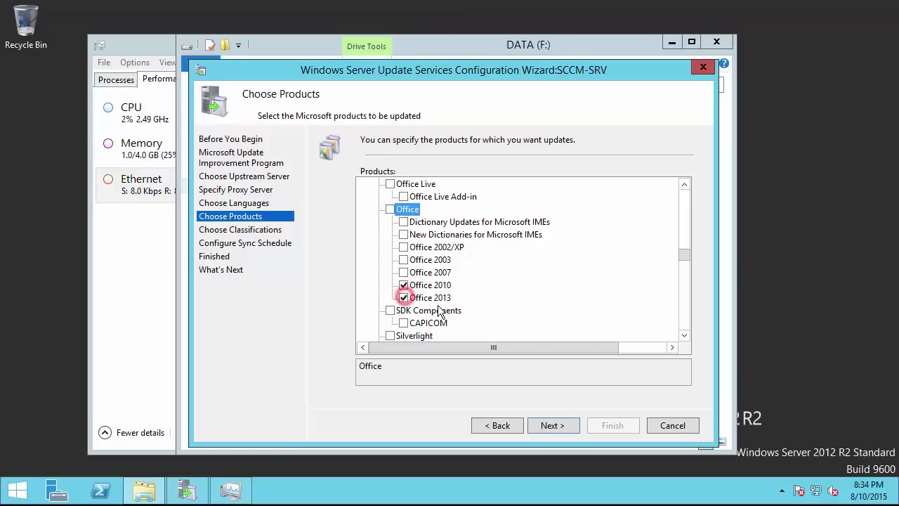
Examine the SQL Server products, including the description of SQL Server 2012 Product Updates for Setup.
left_click(684, 336)
left_click(685, 335)
left_click(684, 336)
left_click(685, 335)
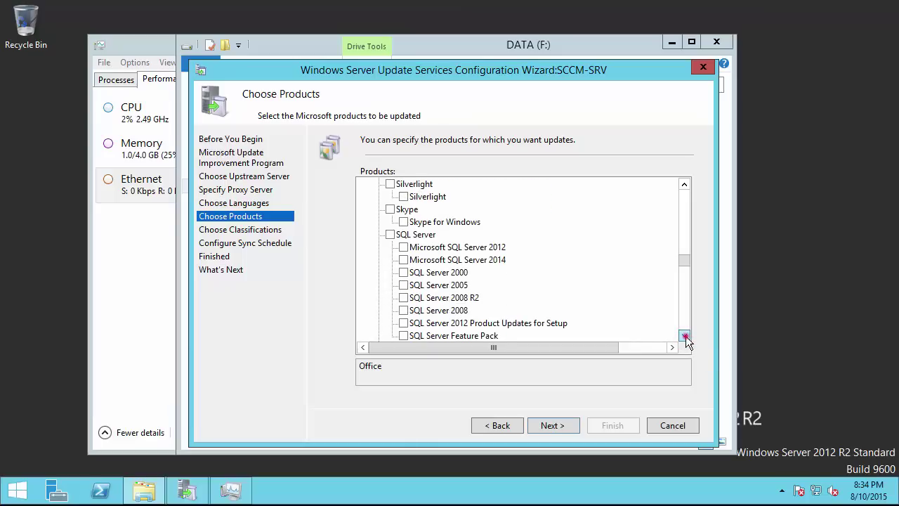
left_click(685, 336)
left_click(685, 336)
left_click(685, 336)
left_click(685, 335)
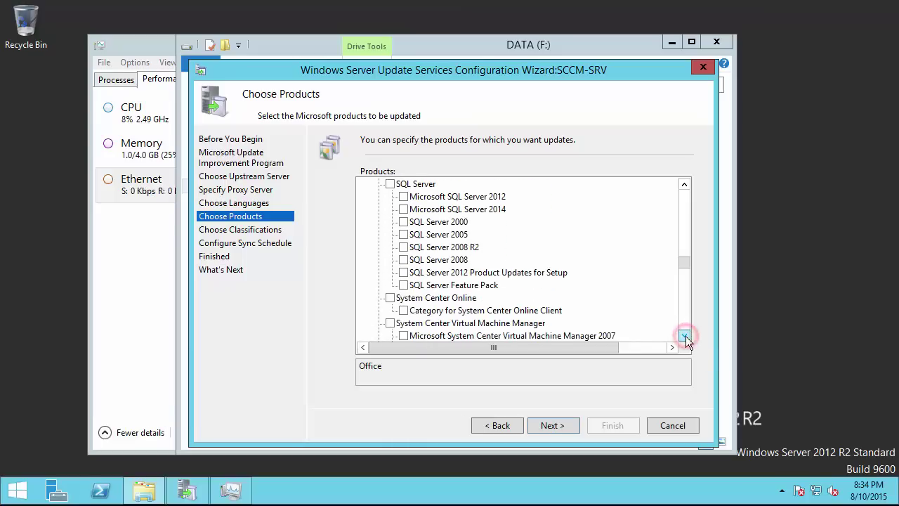
left_click(685, 336)
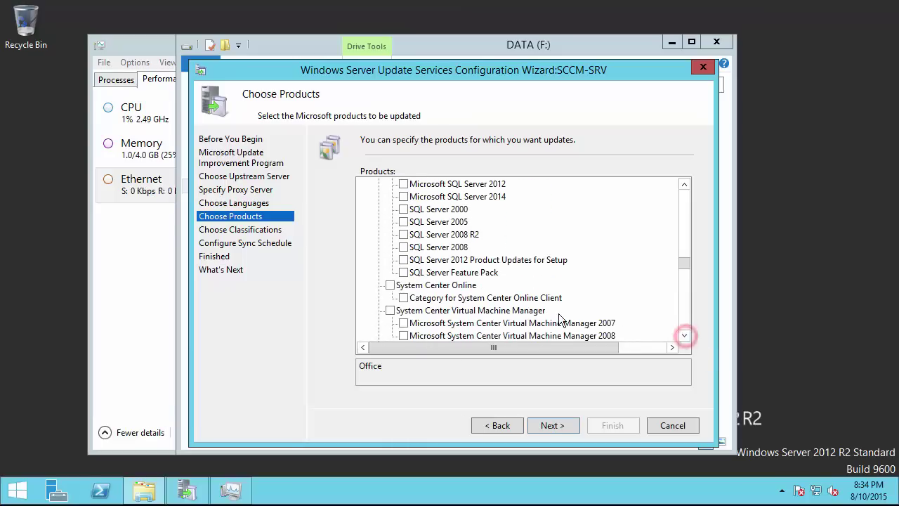
left_click(405, 260)
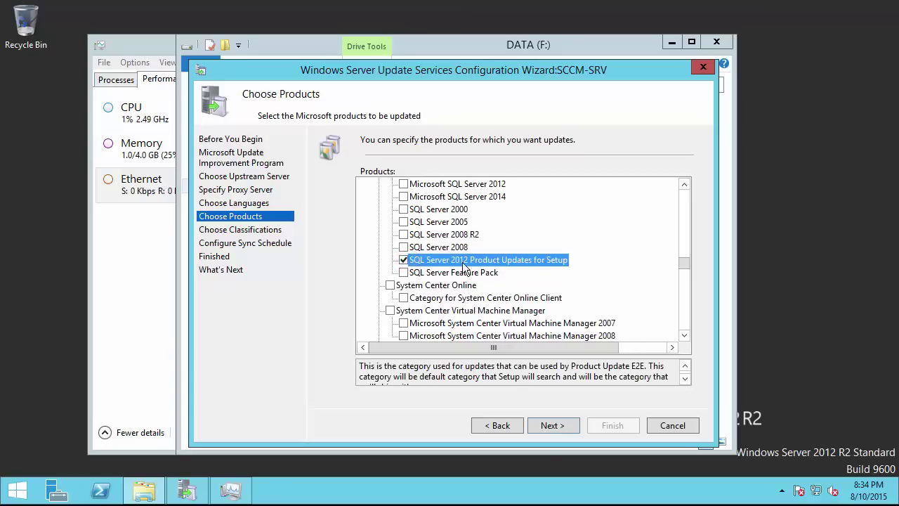
left_click(404, 260)
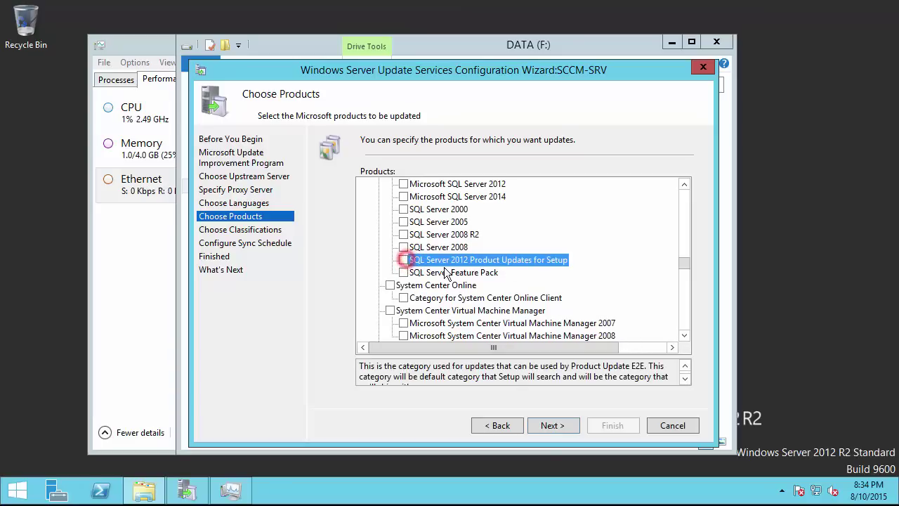
Deselect OOBE ZDP and Windows 2000 in the Windows product category.
left_click(684, 336)
left_click(683, 336)
left_click(683, 335)
left_click(683, 336)
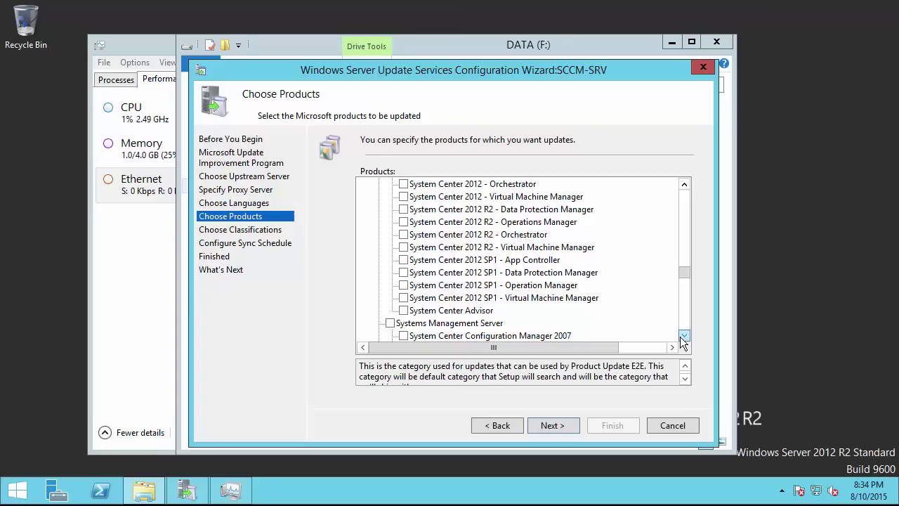
left_click(682, 336)
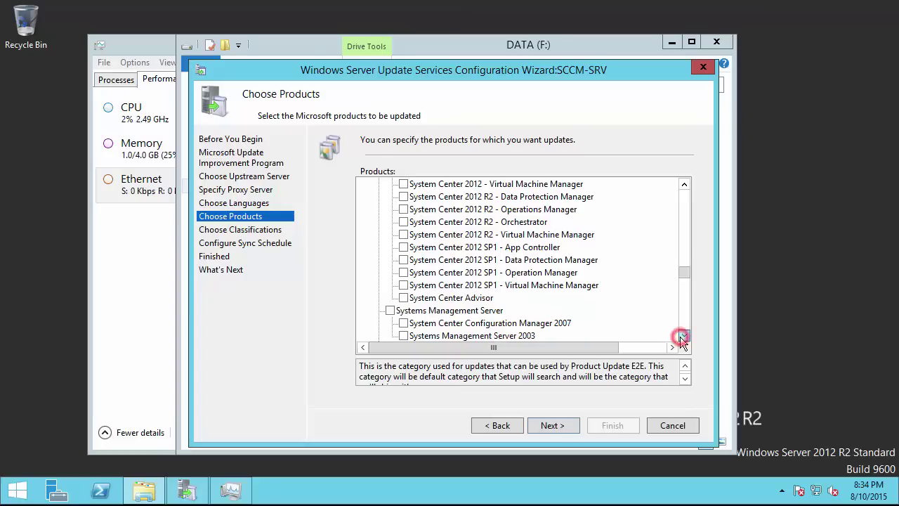
left_click_drag(681, 338, 680, 336)
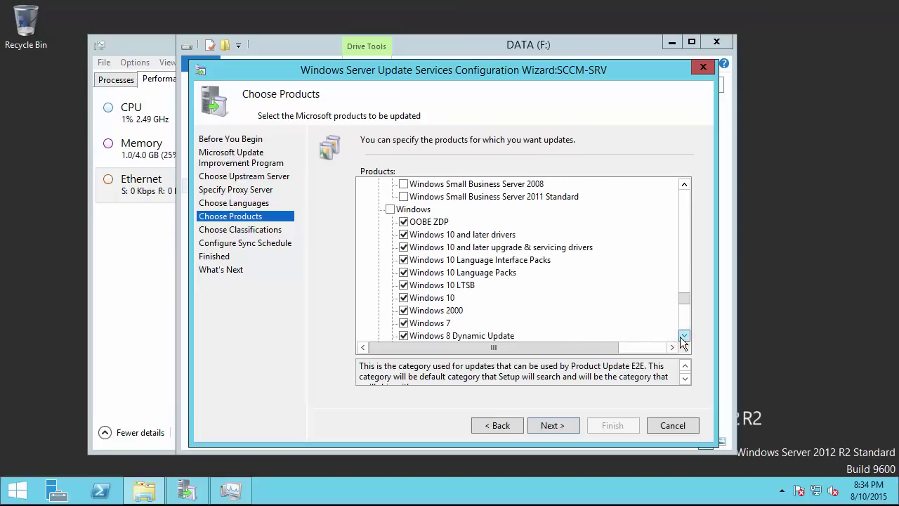
left_click(390, 210)
left_click(403, 222)
left_click(403, 311)
Deselect the Language Packs and Language Interface Packs for Windows 8.1, Windows 8 and Windows 10.
scroll(540, 295, "down", 1)
scroll(548, 299, "down", 2)
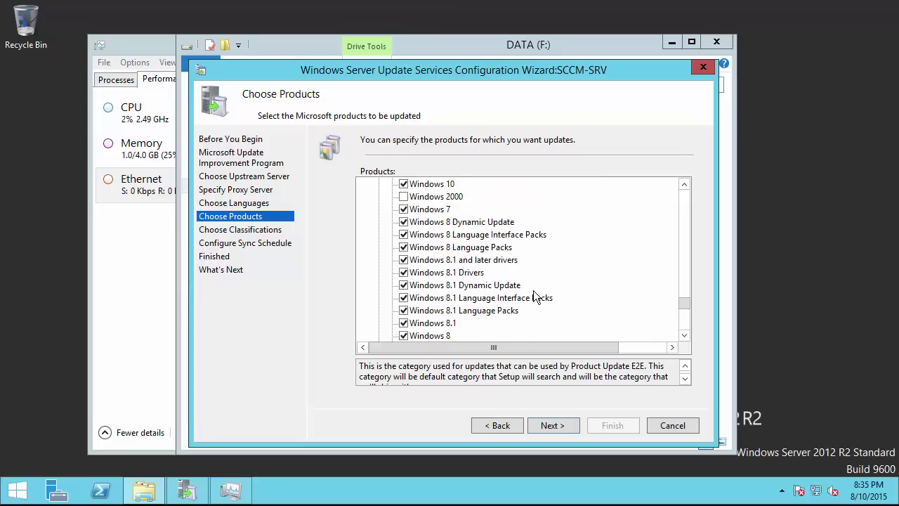
left_click(403, 311)
left_click(404, 298)
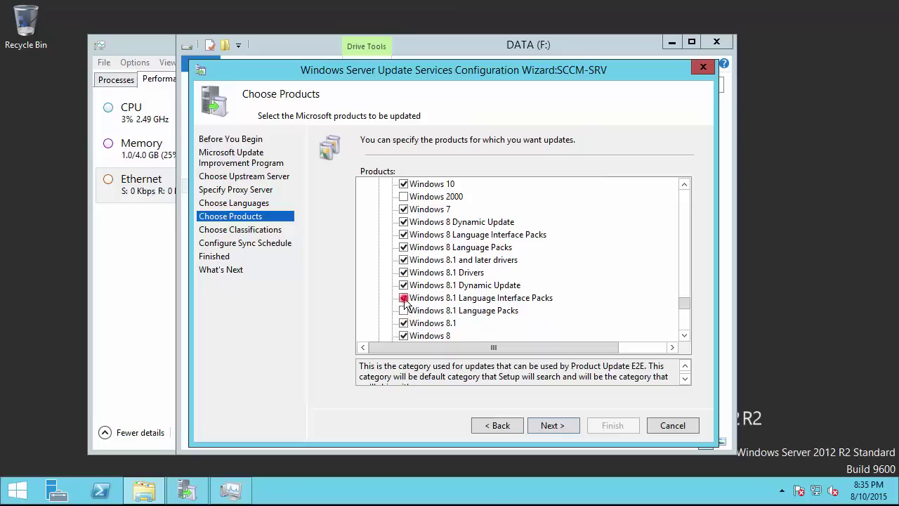
left_click(405, 247)
left_click(405, 235)
scroll(408, 229, "up", 2)
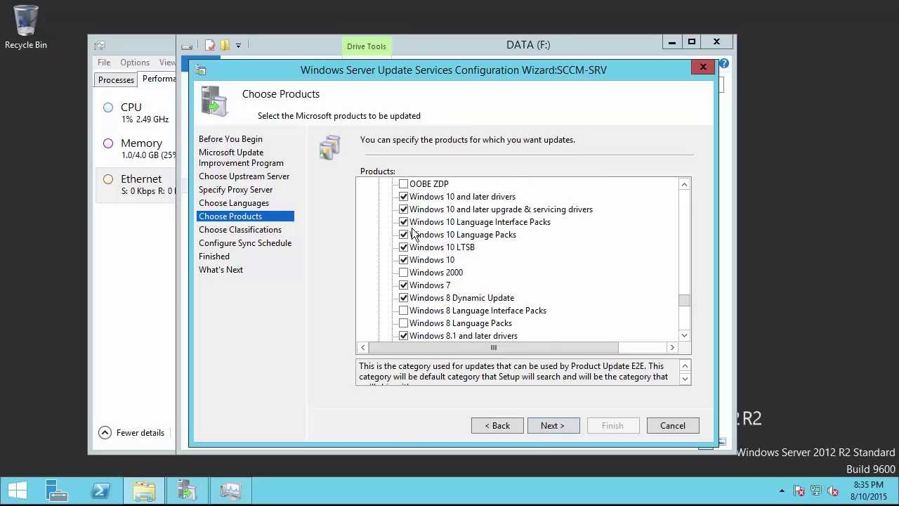
left_click(404, 222)
left_click(404, 235)
Deselect Windows Dictionary Updates, Embedded Standard 7, GDR-Dynamic Update, and the Internet Explorer 7, Internet Explorer 8 and Windows Media Dynamic Installers.
scroll(470, 283, "down", 2)
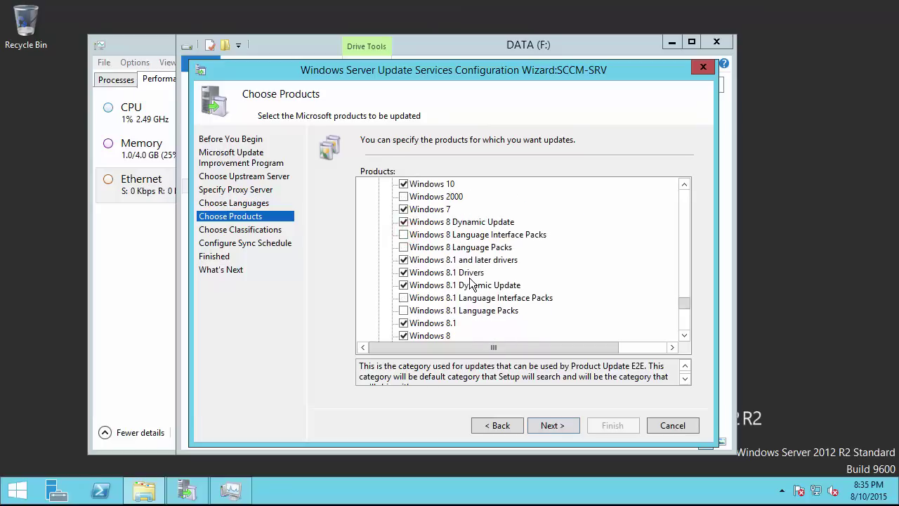
scroll(484, 295, "down", 2)
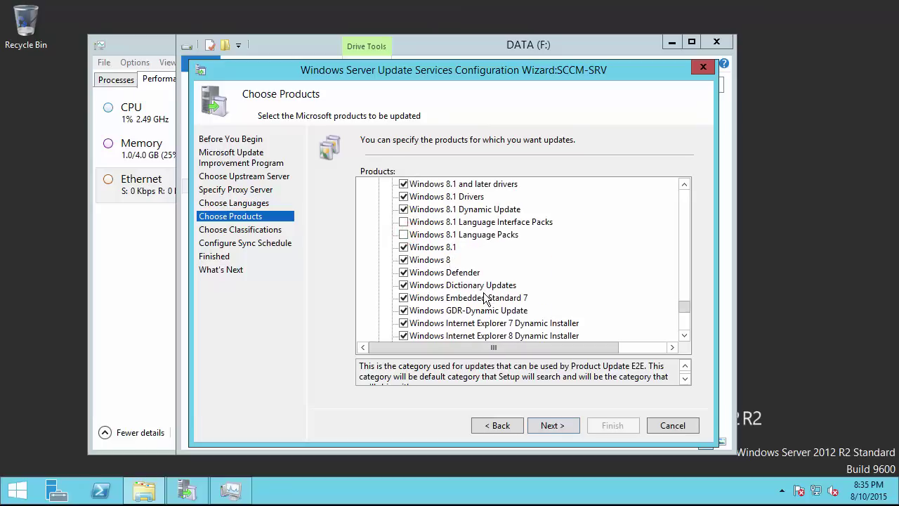
left_click(403, 284)
left_click(403, 297)
left_click(403, 309)
left_click(407, 322)
scroll(406, 295, "down", 2)
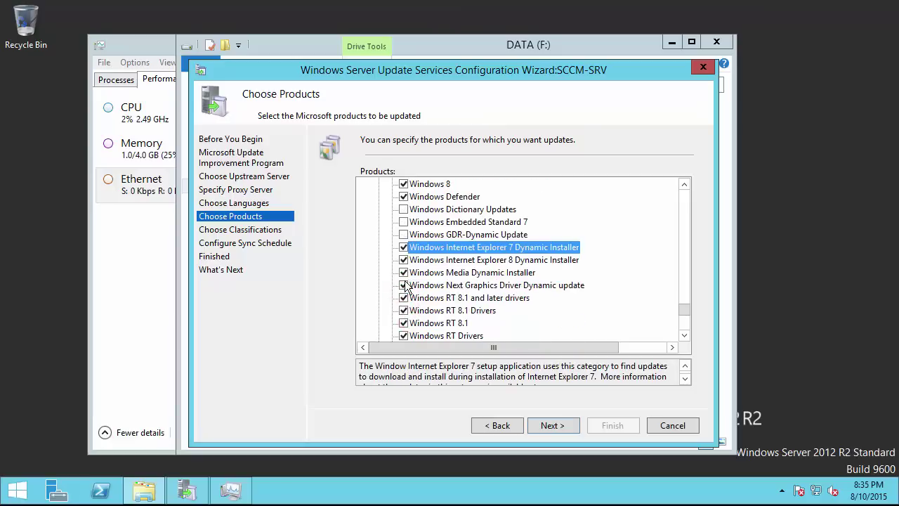
left_click(403, 247)
left_click(403, 259)
left_click(404, 272)
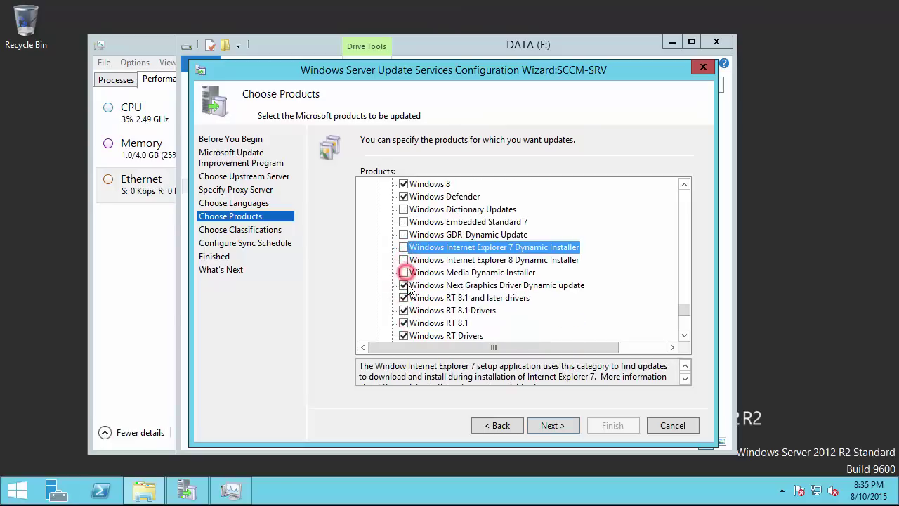
Deselect Windows RT, both Windows Server 2003 products, Windows Server 2008 R2, Windows Server 2008 and its Server Manager Dynamic Installer.
left_click(410, 284)
left_click(410, 297)
scroll(383, 297, "down", 1)
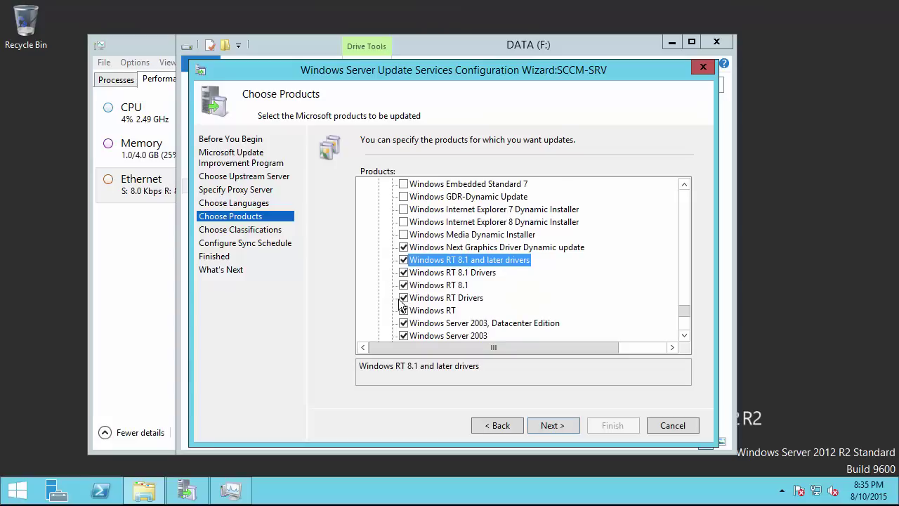
left_click(403, 310)
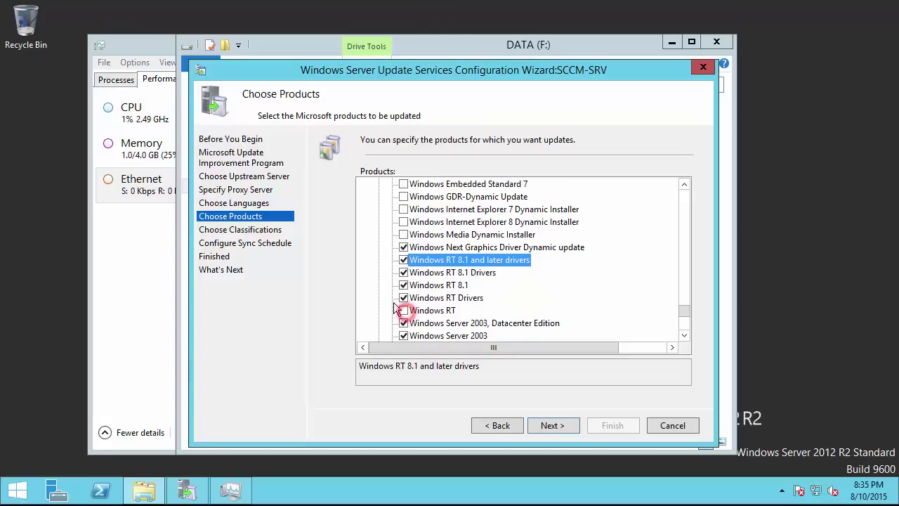
scroll(405, 313, "down", 2)
left_click(404, 247)
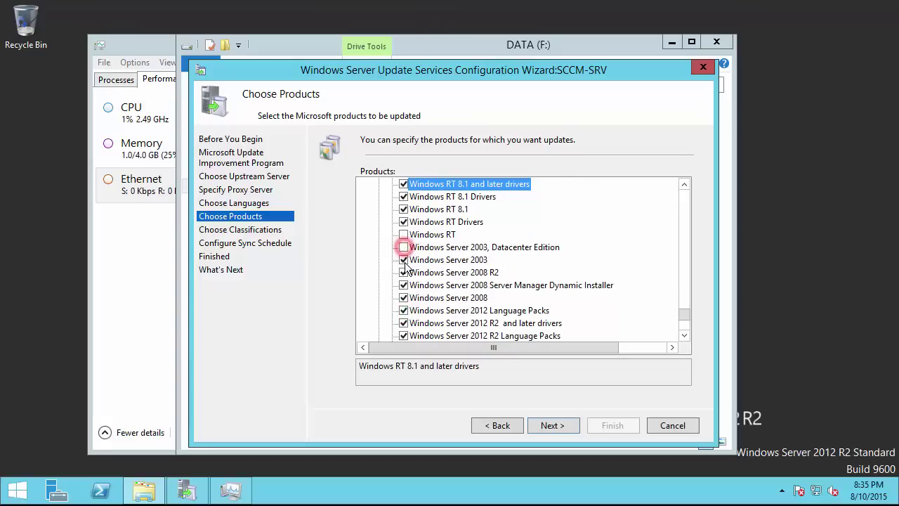
left_click(403, 260)
left_click(404, 272)
left_click(404, 285)
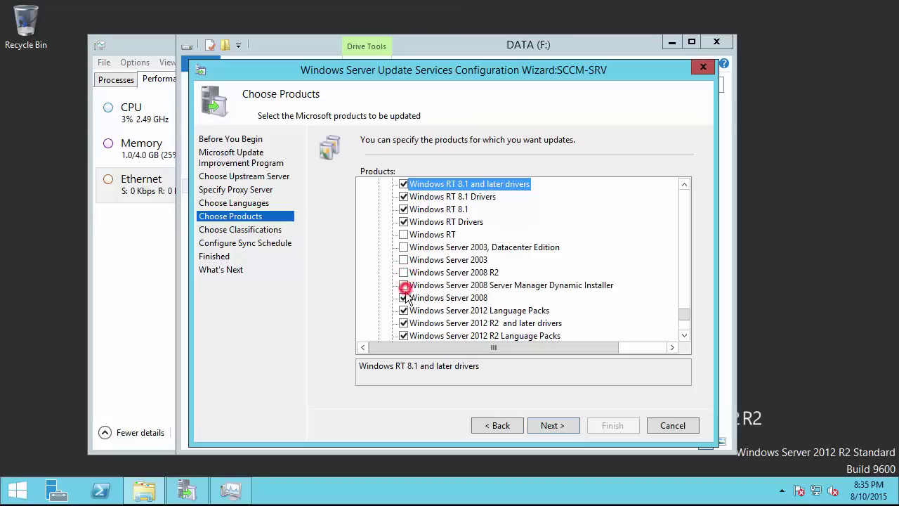
left_click(404, 298)
Deselect the Windows Server 2012 Language Packs and the Windows Server 2012 R2 Language Packs.
scroll(403, 298, "down", 1)
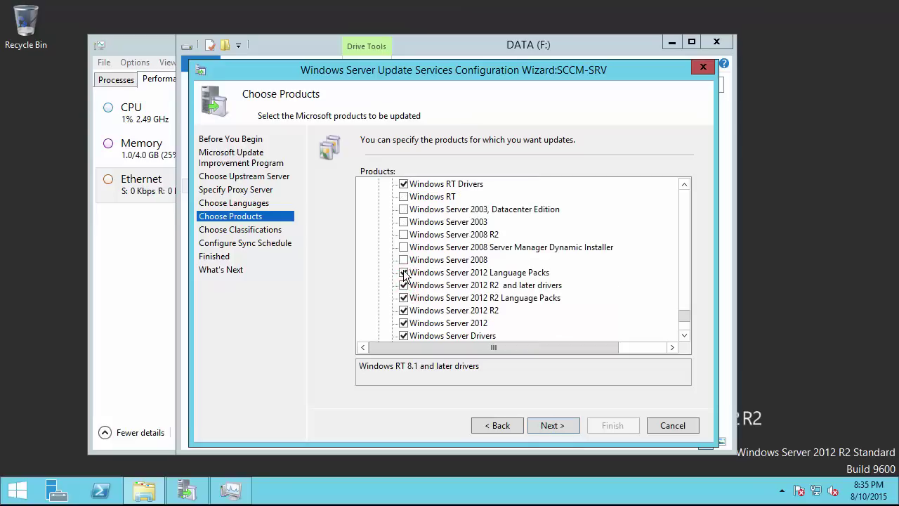
left_click(404, 273)
left_click(405, 299)
Deselect Windows Ultimate Extras and all the Windows Vista and Windows XP products.
scroll(370, 309, "down", 2)
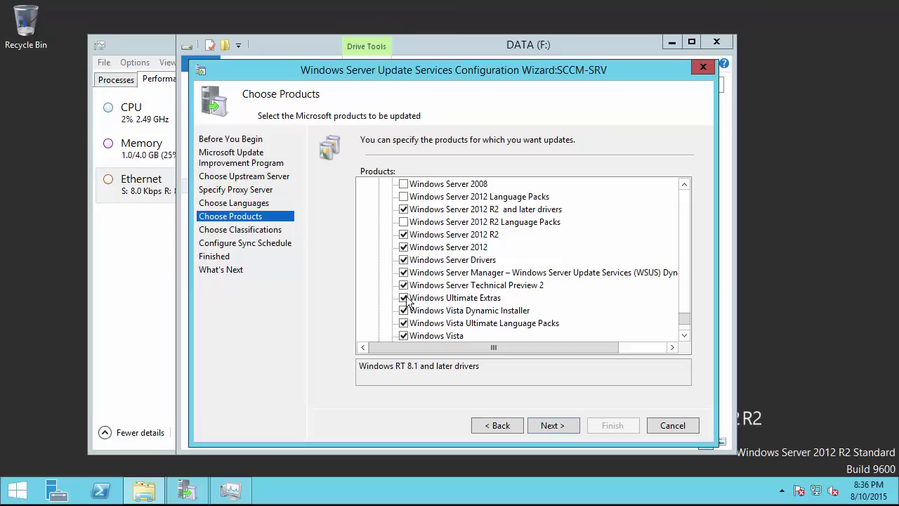
left_click(405, 298)
left_click(406, 311)
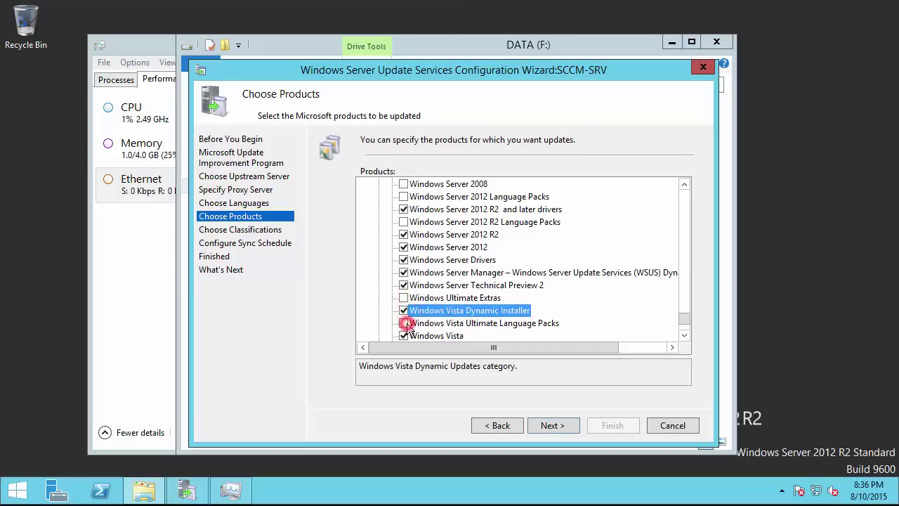
left_click(403, 311)
scroll(370, 289, "down", 2)
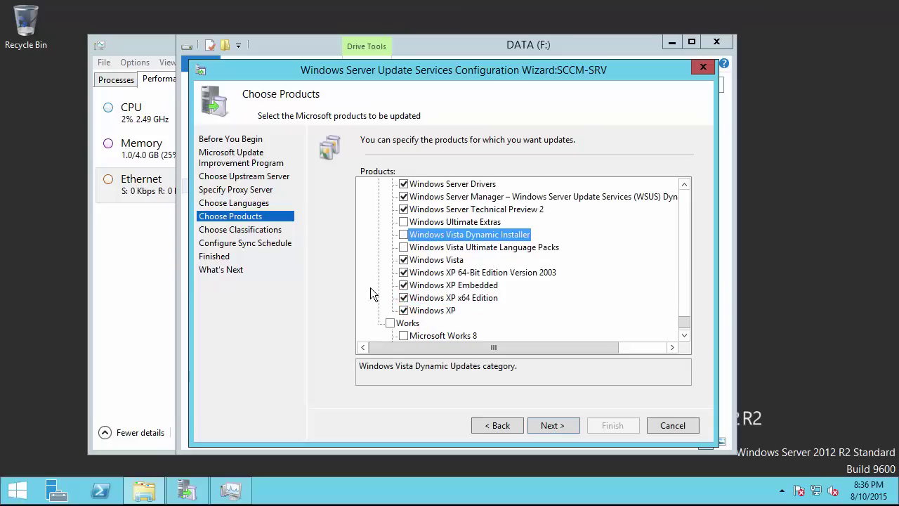
left_click(403, 273)
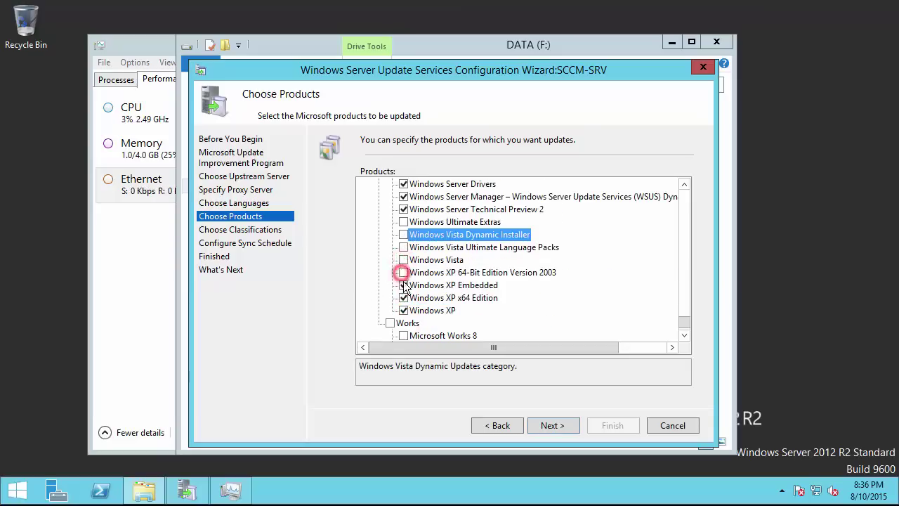
left_click(403, 285)
left_click(403, 298)
left_click(403, 311)
Review the selected Windows products from the Windows Server entries back up to the Windows 10 entries.
scroll(389, 281, "up", 3)
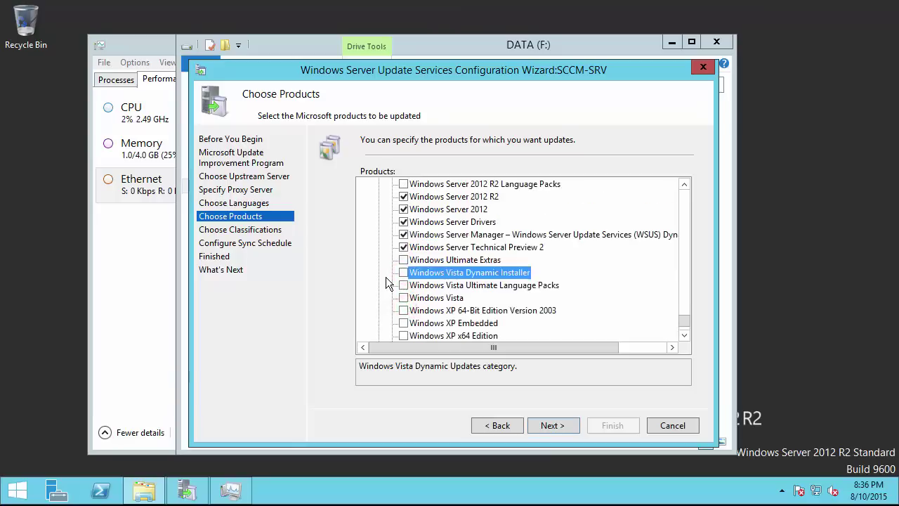
scroll(393, 276, "up", 1)
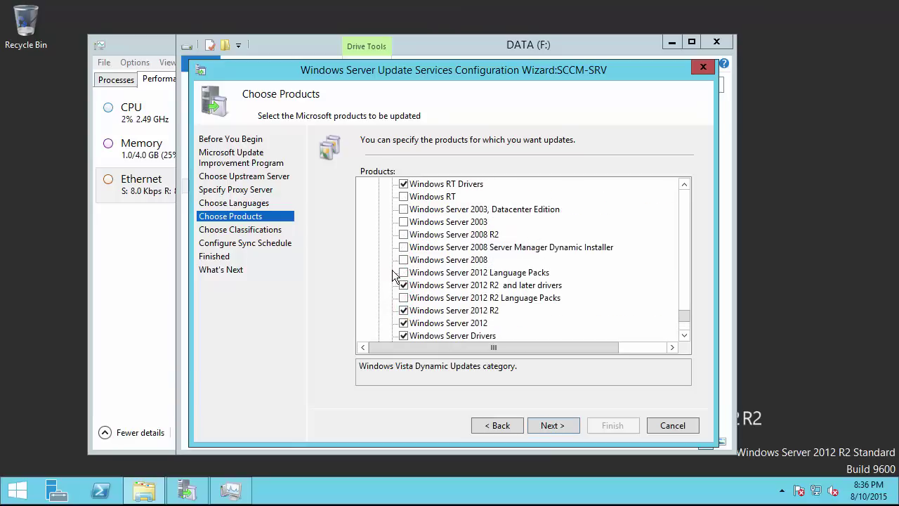
scroll(393, 276, "up", 2)
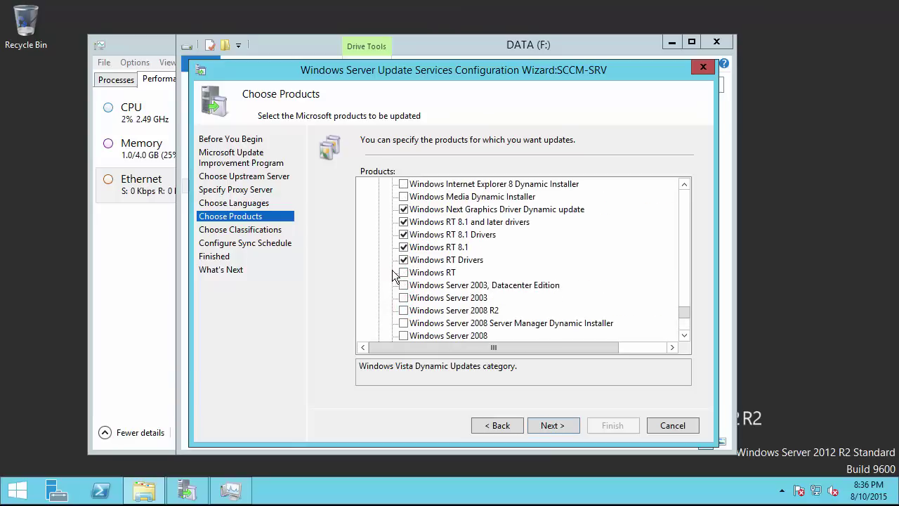
scroll(392, 269, "up", 1)
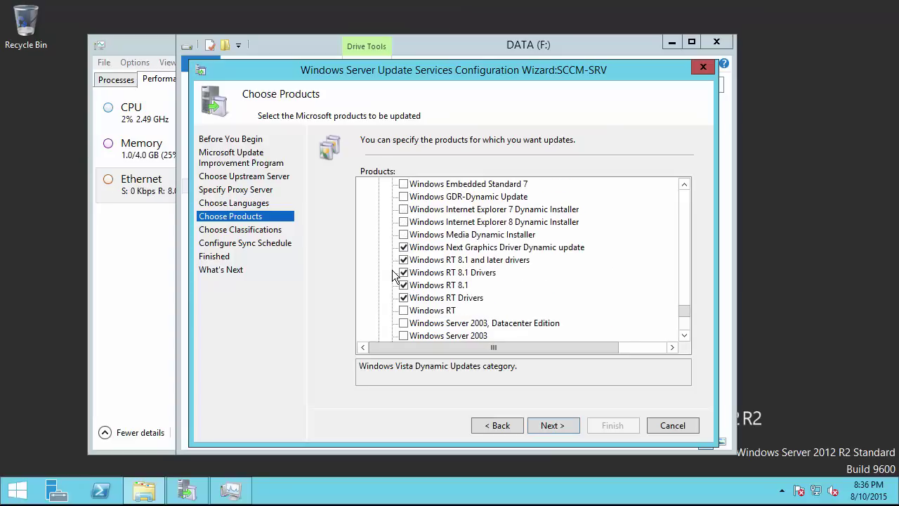
scroll(391, 270, "up", 3)
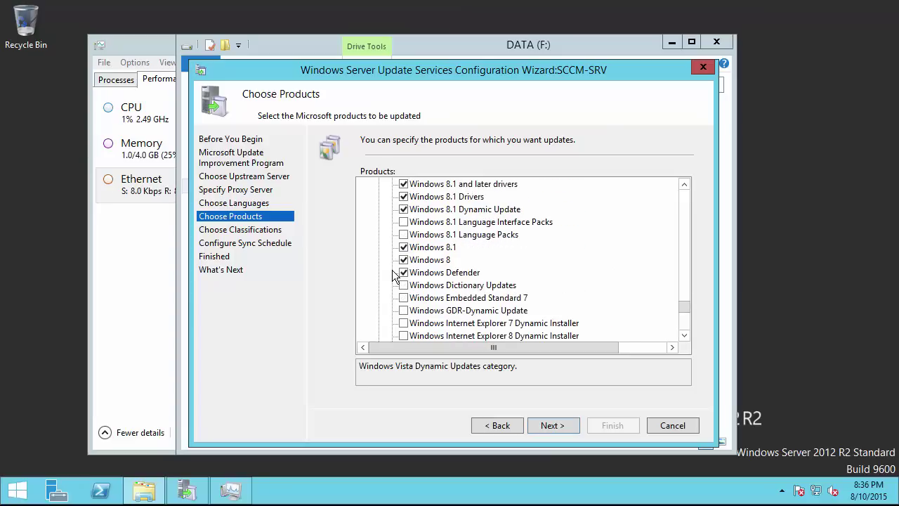
scroll(383, 286, "up", 2)
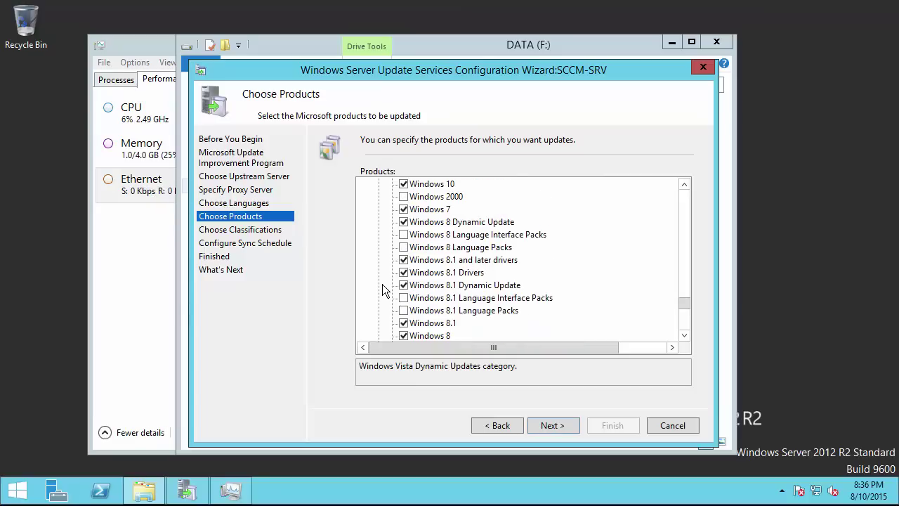
scroll(382, 283, "up", 4)
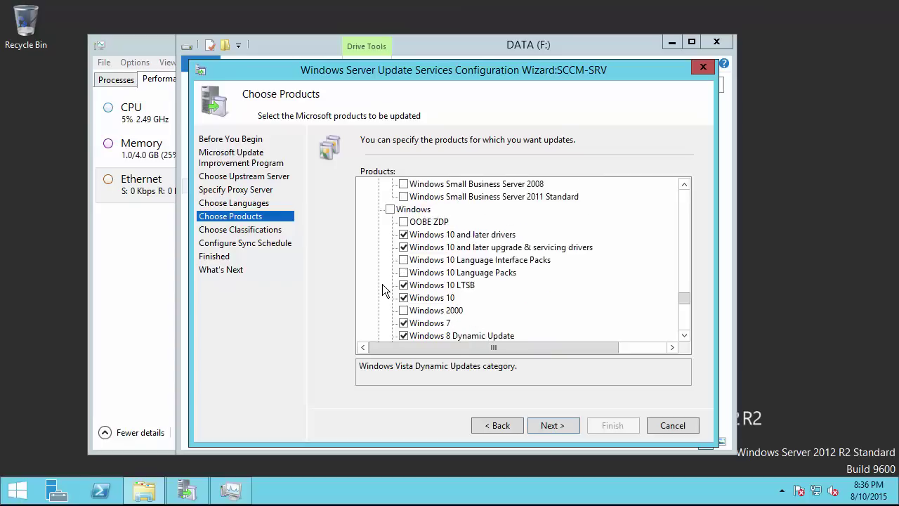
Add Drivers, Service Packs, Updates, Update Rollups and Feature Packs to the update classifications to synchronize.
left_click(558, 425)
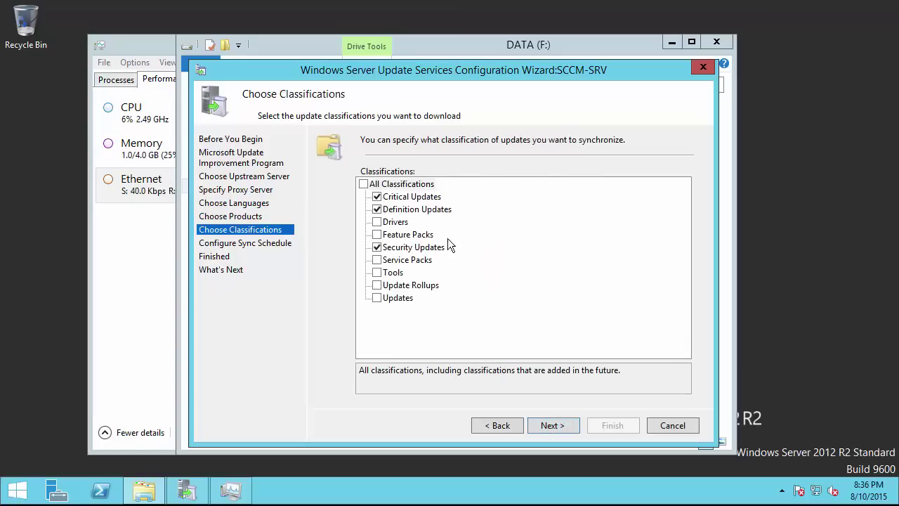
left_click(376, 222)
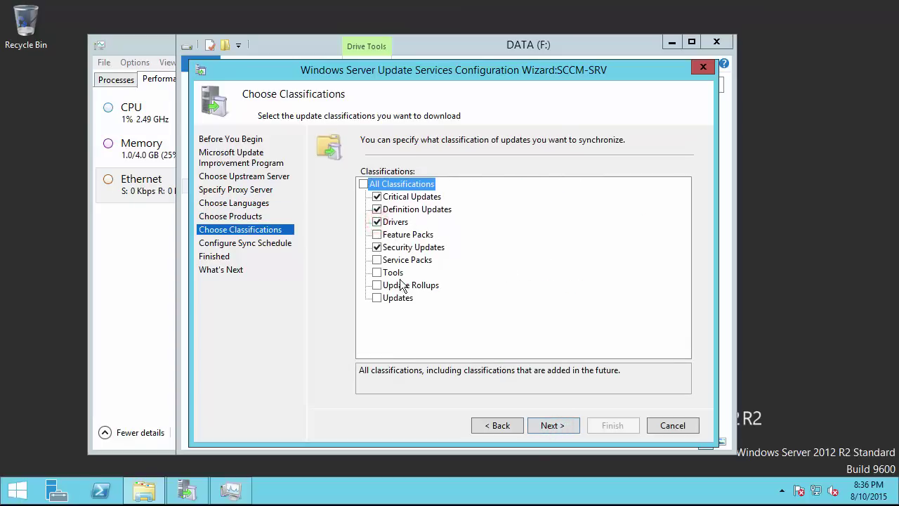
left_click(376, 260)
left_click(378, 298)
left_click(376, 285)
left_click(377, 235)
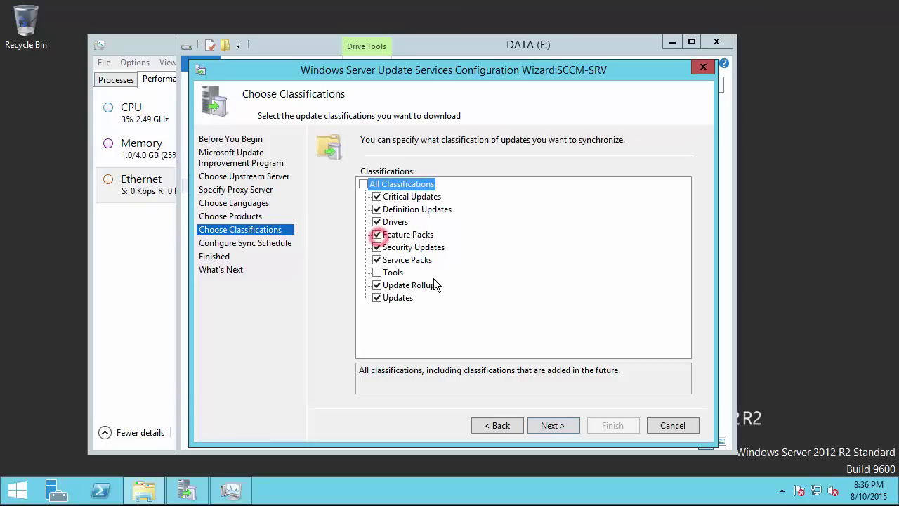
left_click(555, 424)
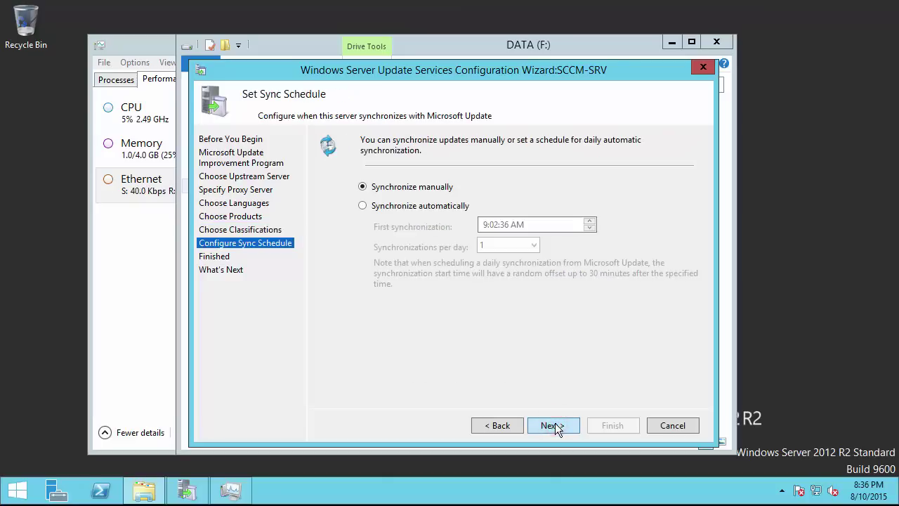
Set the server to synchronize automatically every day and accept the sync schedule.
left_click(447, 204)
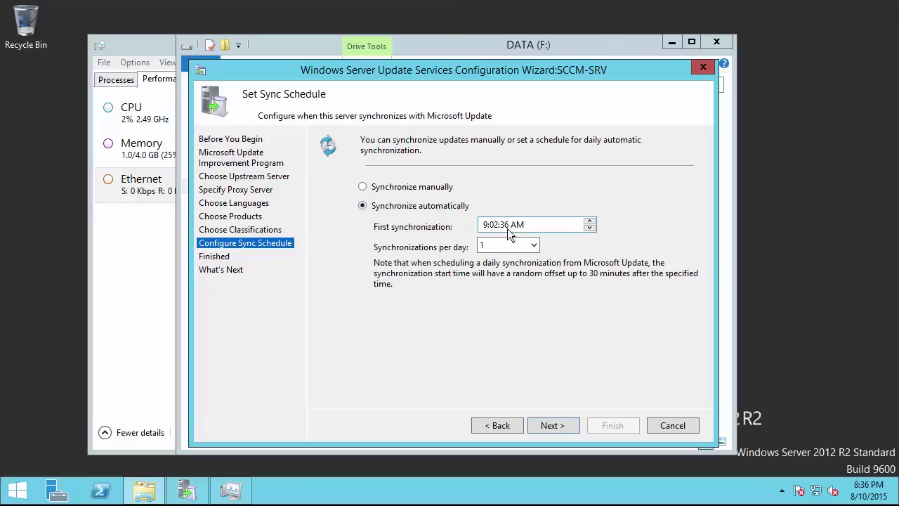
left_click(535, 245)
left_click(535, 231)
left_click(551, 425)
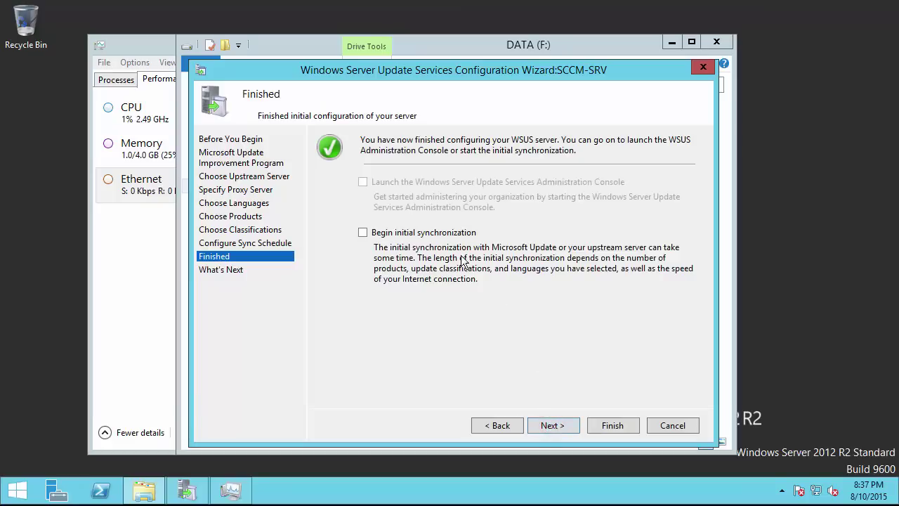
Enable the initial synchronization and finish the WSUS configuration wizard.
left_click(437, 233)
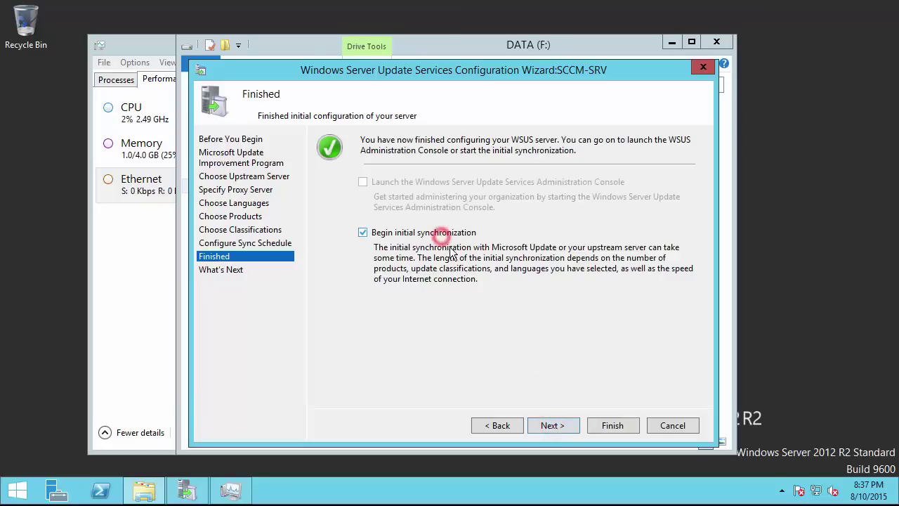
left_click(563, 426)
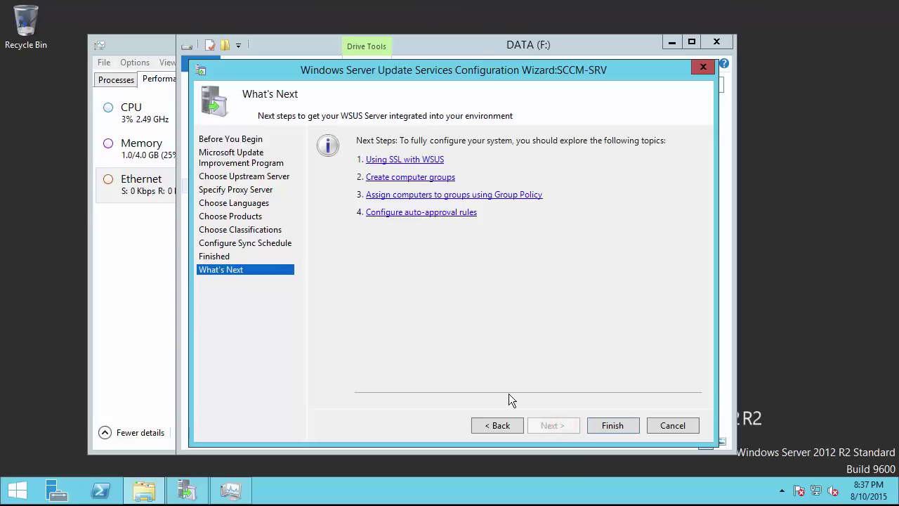
left_click(608, 425)
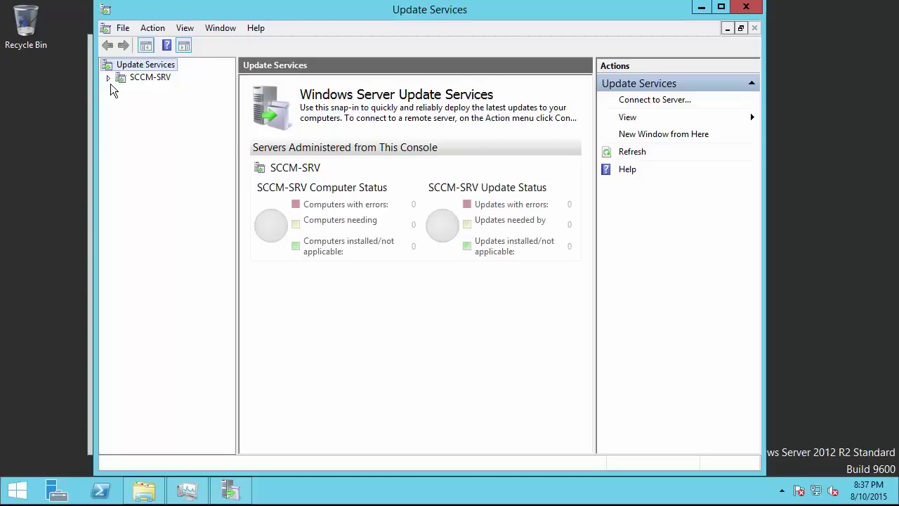
Expand the SCCM-SRV, Updates, Computers and All Computers nodes and widen the console tree to show the full group names.
left_click(108, 77)
left_click(130, 92)
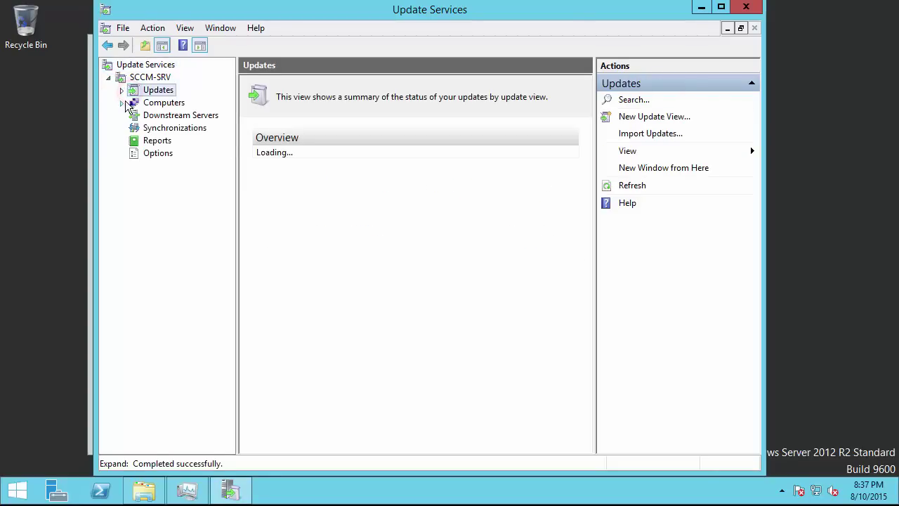
left_click(121, 90)
left_click(121, 153)
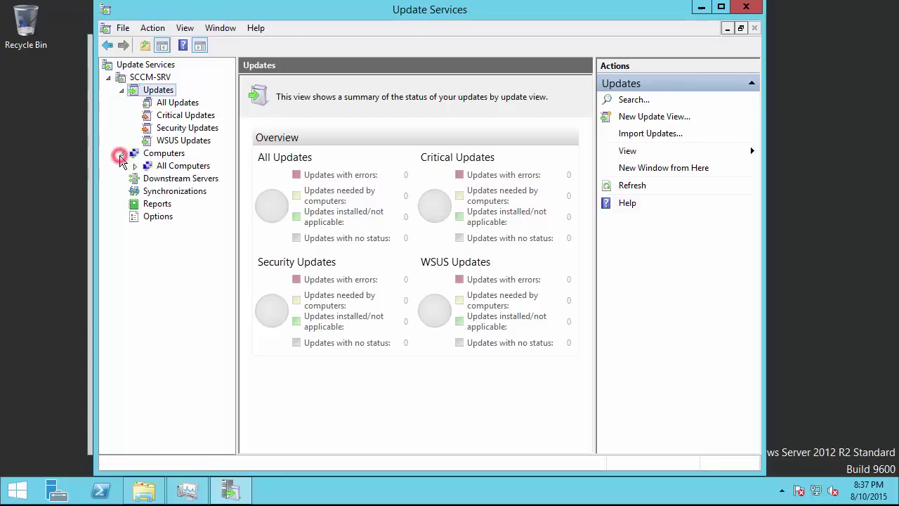
left_click(148, 167)
left_click(137, 178)
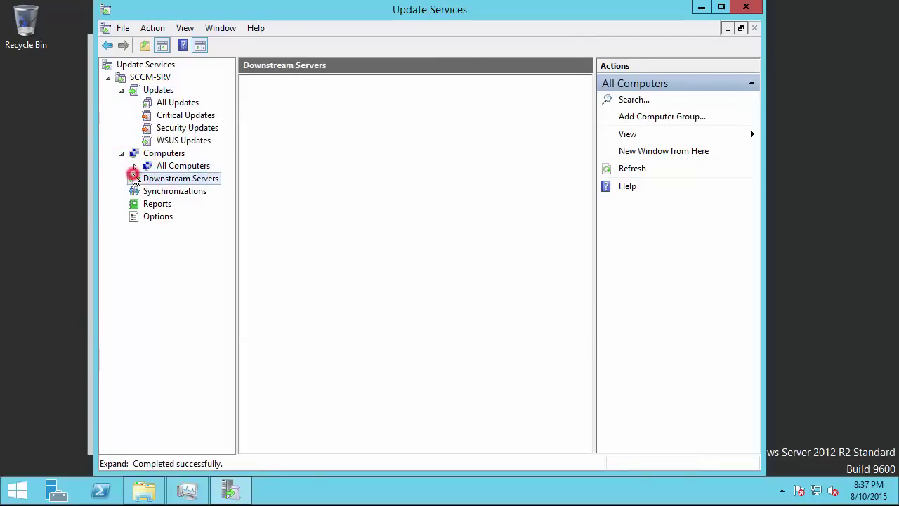
left_click(134, 165)
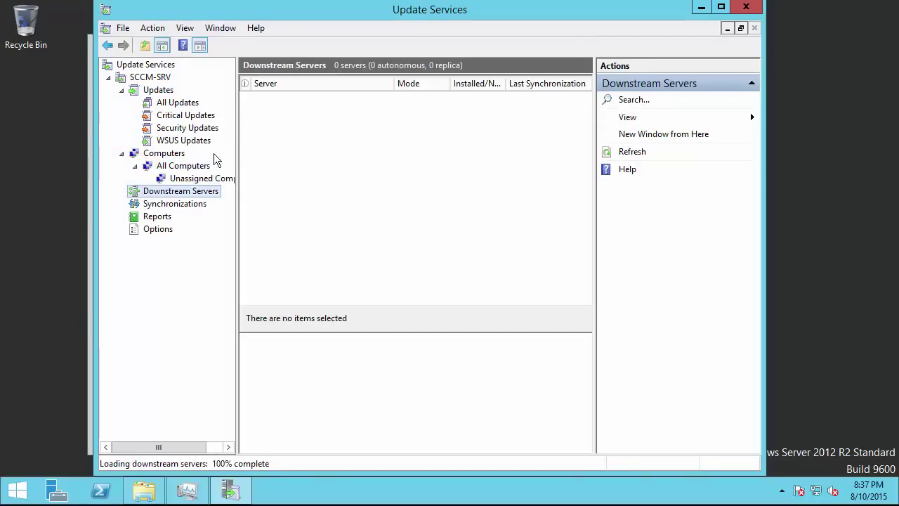
left_click_drag(237, 141, 274, 145)
Look through the Synchronizations, Reports, Options and Downstream Servers views of SCCM-SRV.
left_click(149, 203)
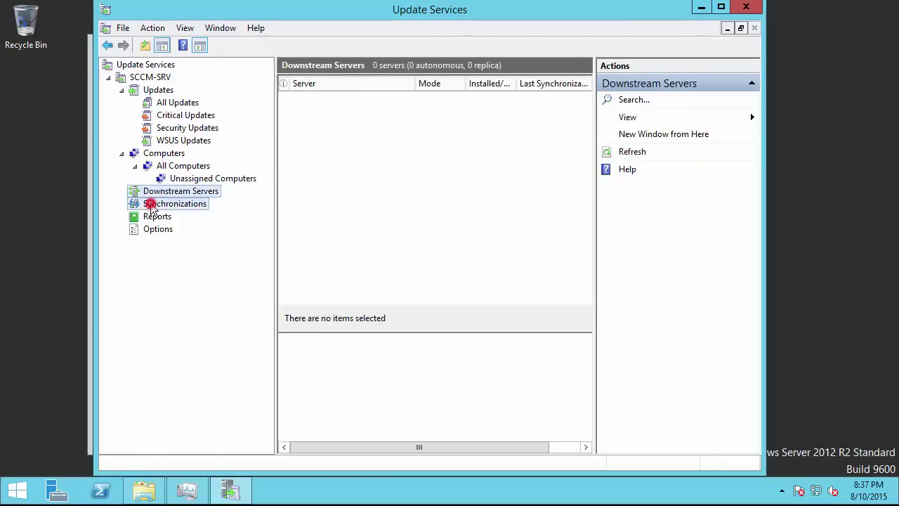
left_click(156, 216)
left_click(159, 230)
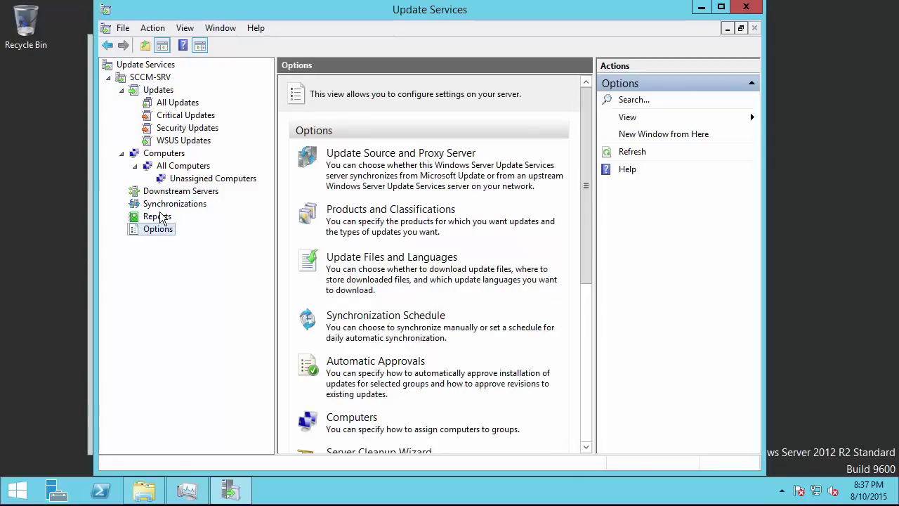
left_click(166, 205)
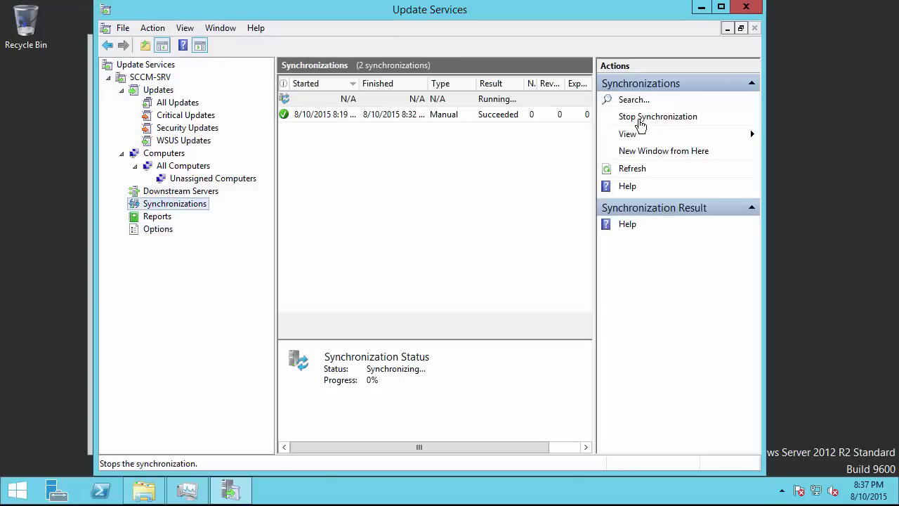
left_click(175, 193)
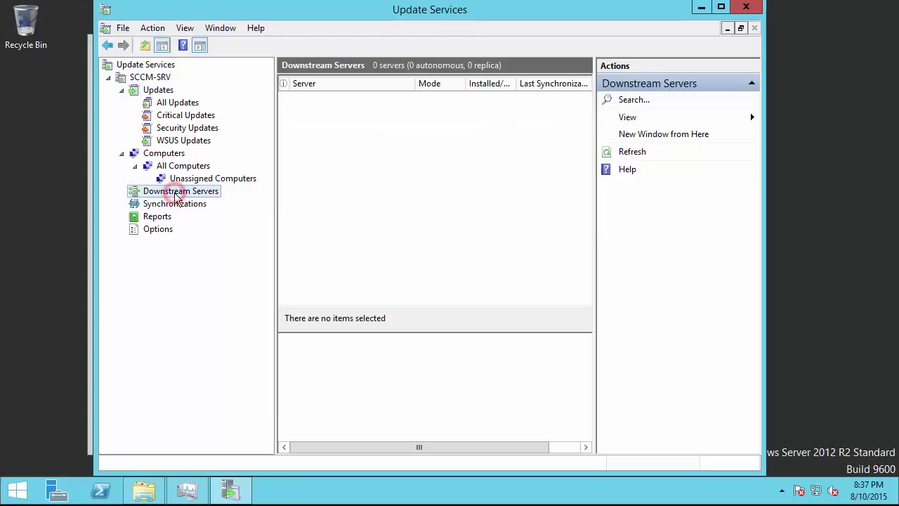
left_click(369, 150)
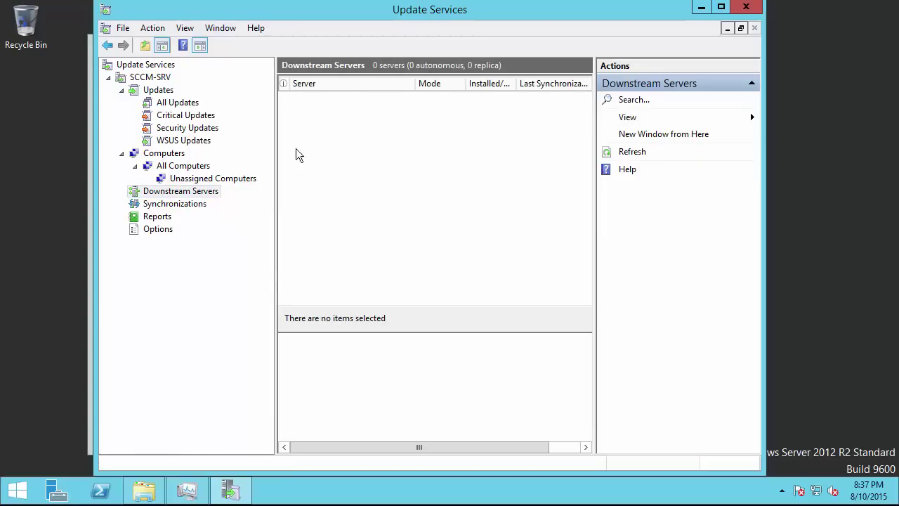
mouse_move(898, 504)
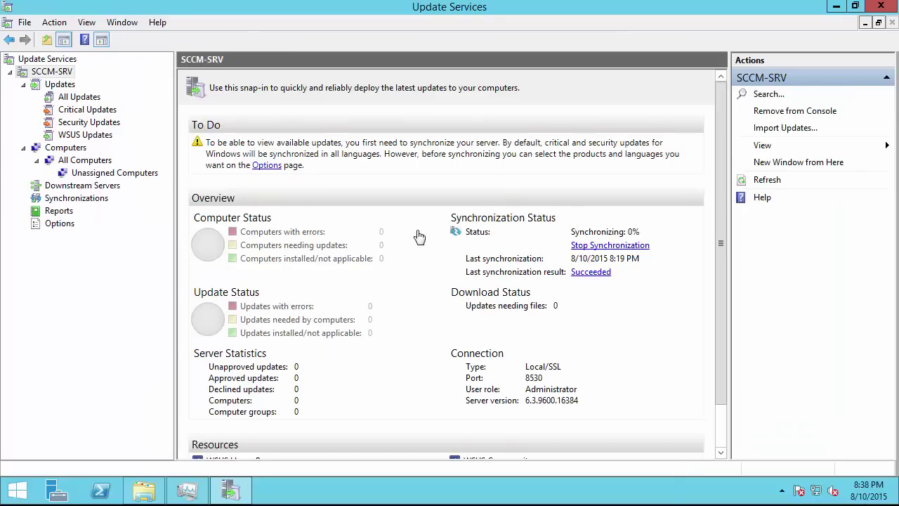
Check the Update Services summary and the SCCM-SRV overview for synchronization and update status.
left_click(47, 59)
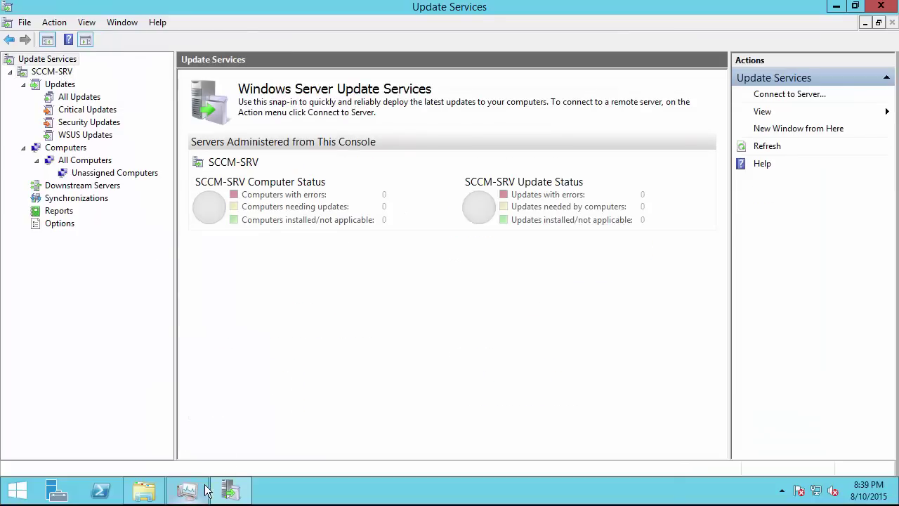
mouse_move(202, 486)
left_click(61, 72)
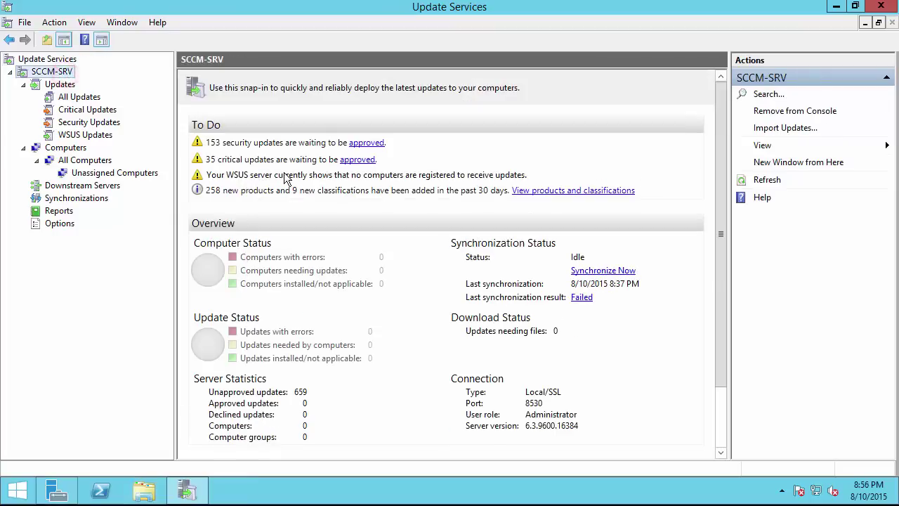
Open the security updates waiting for approval from the SCCM-SRV to-do list and read through to the end.
left_click(366, 143)
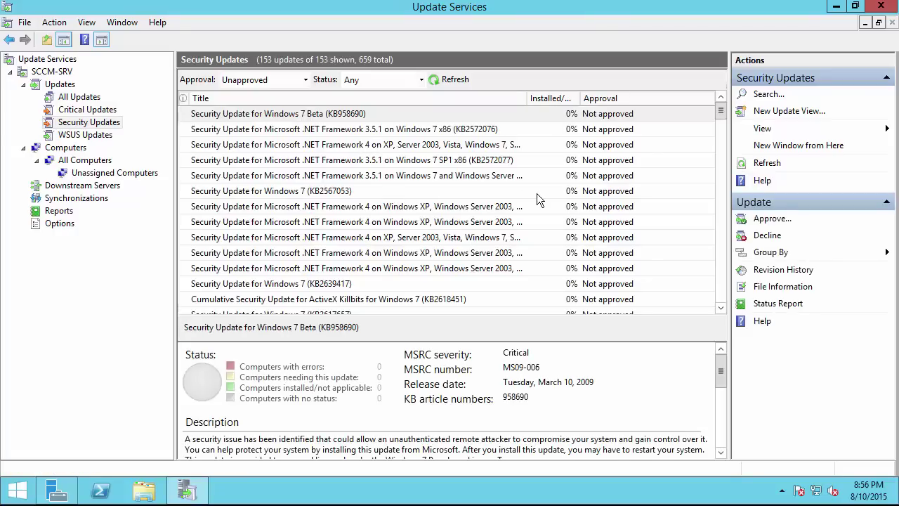
left_click(462, 223)
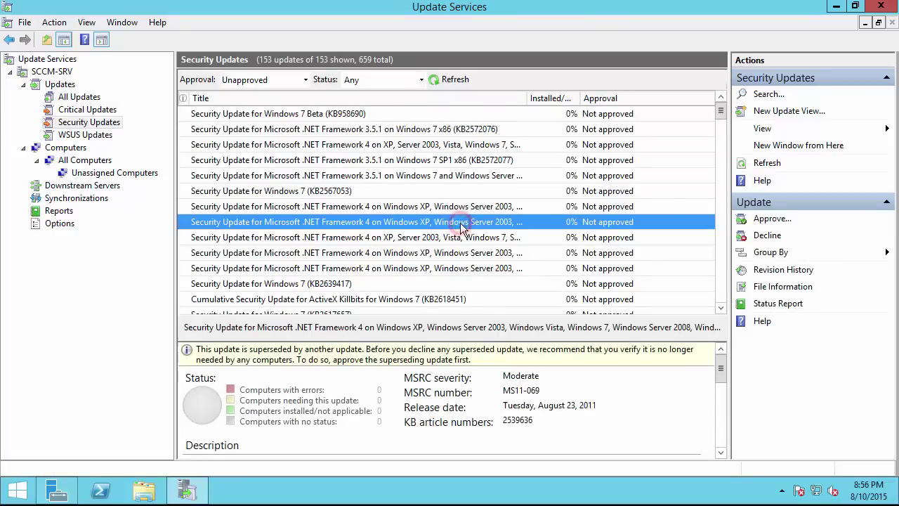
scroll(460, 223, "down", 12)
scroll(460, 223, "down", 20)
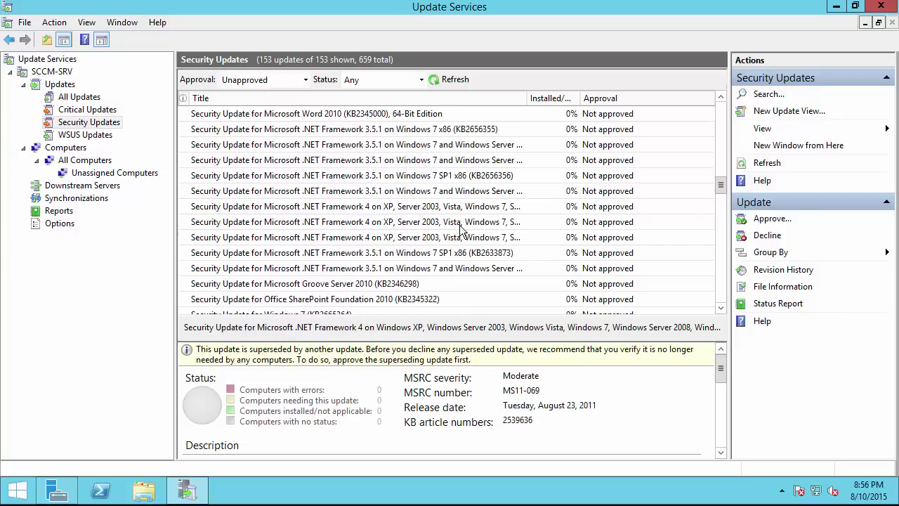
scroll(459, 226, "down", 10)
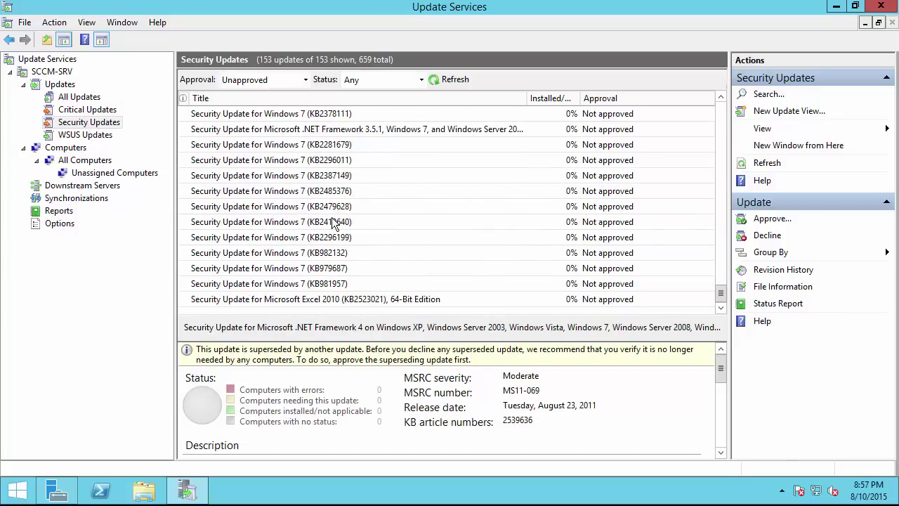
Examine the WSUS Updates, Security Updates and Critical Updates views and return to the Updates summary.
left_click(104, 136)
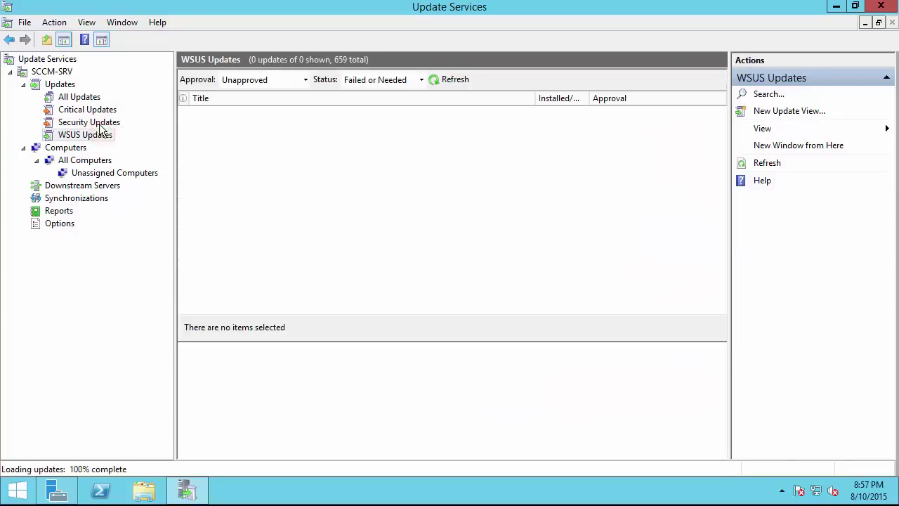
left_click(98, 123)
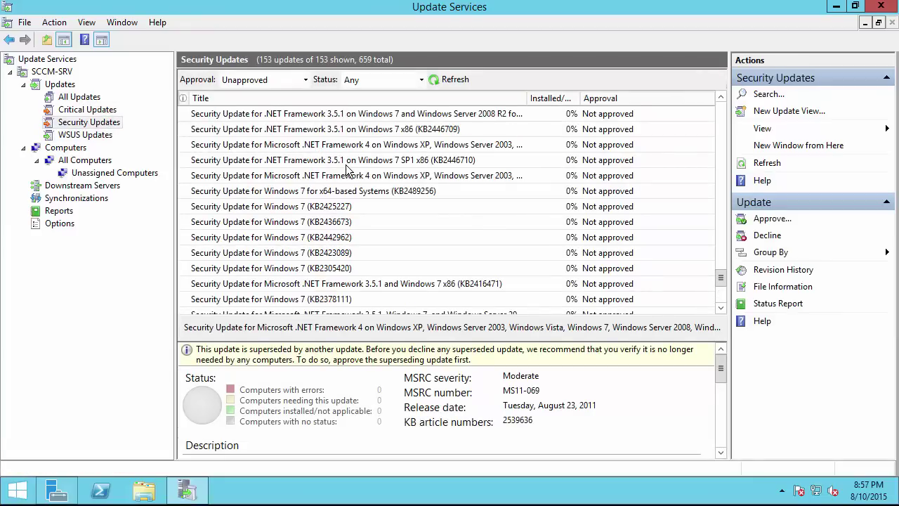
scroll(347, 171, "up", 10)
scroll(348, 171, "up", 5)
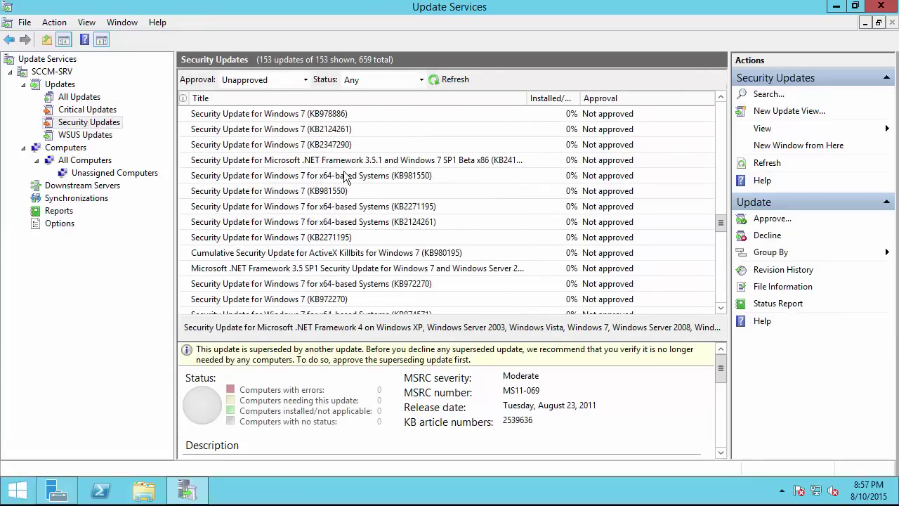
left_click(100, 115)
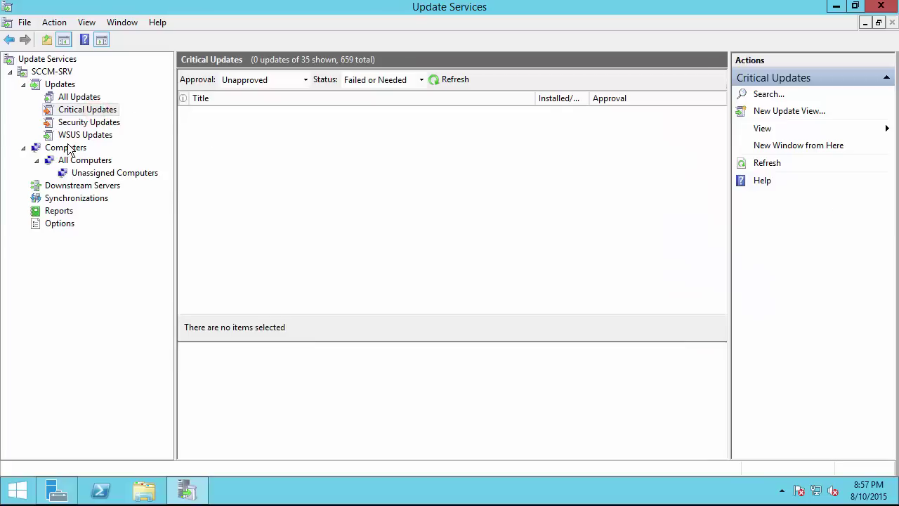
left_click(68, 87)
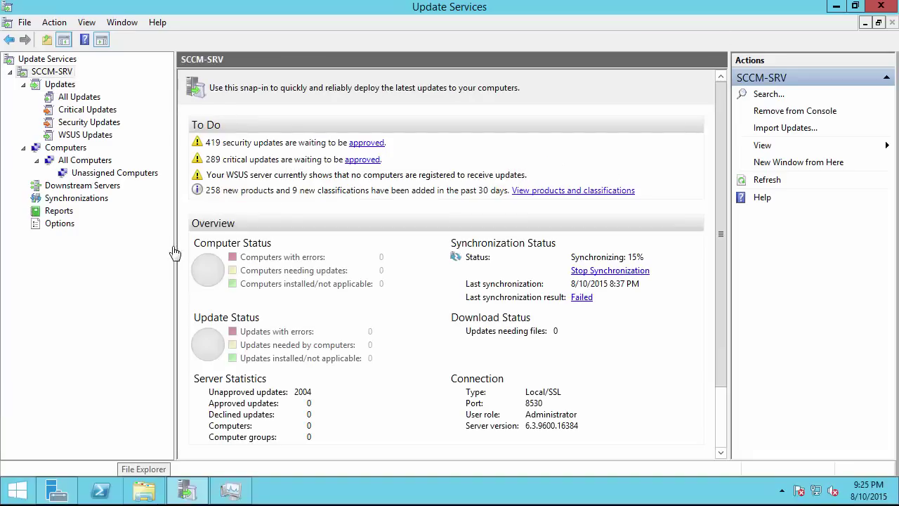
Add a computer group named Window Server 2012 under All Computers.
left_click(83, 161)
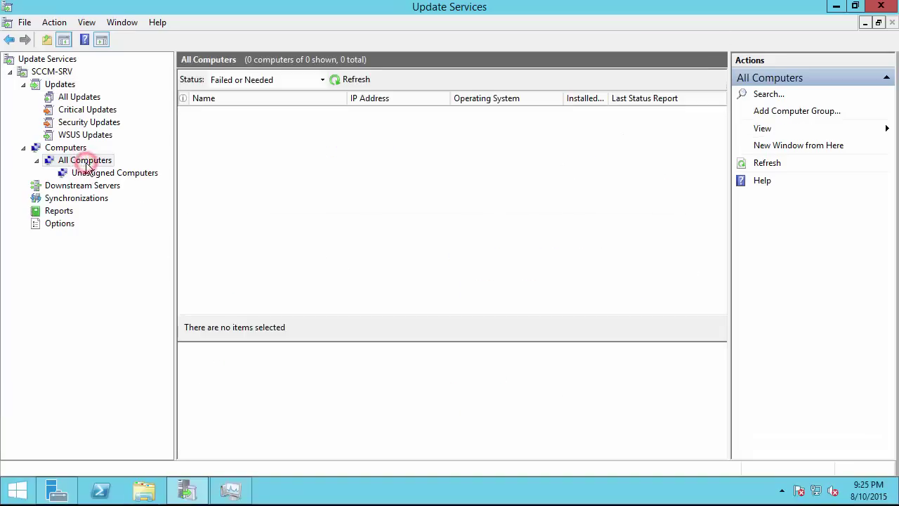
left_click(105, 172)
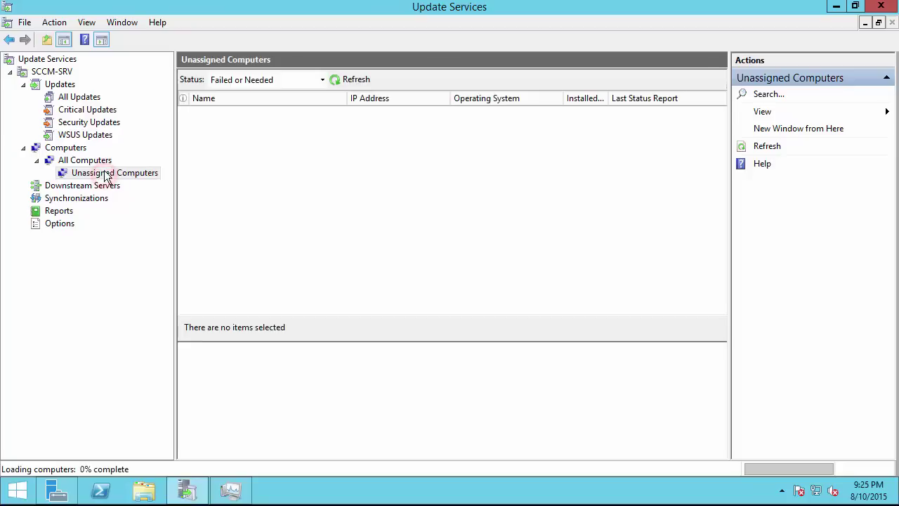
left_click(100, 163)
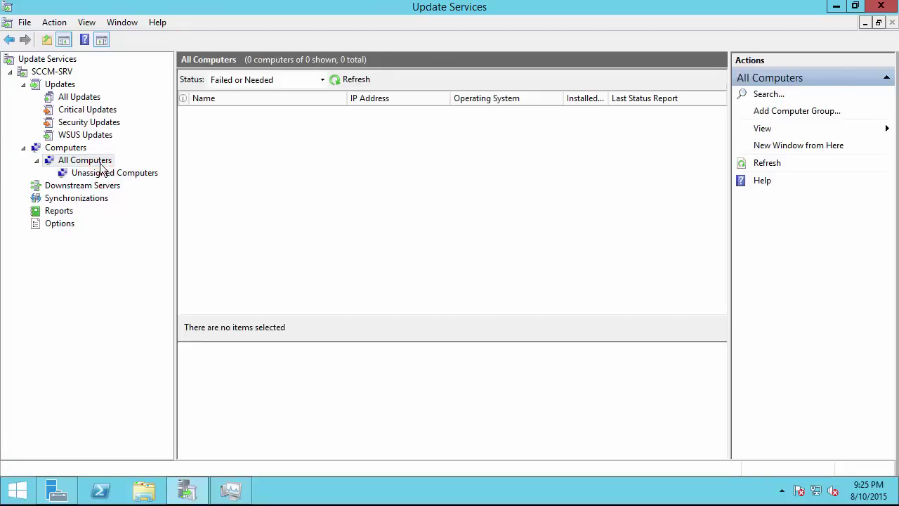
right_click(102, 170)
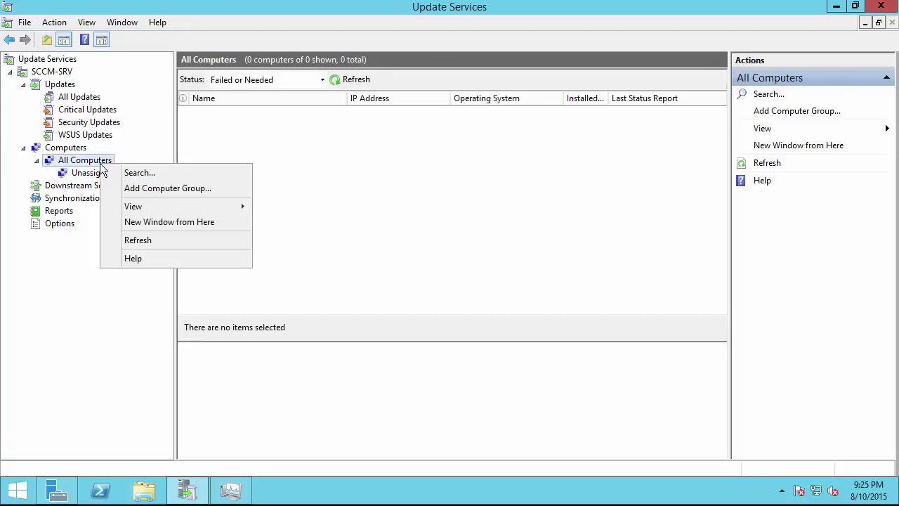
left_click(136, 190)
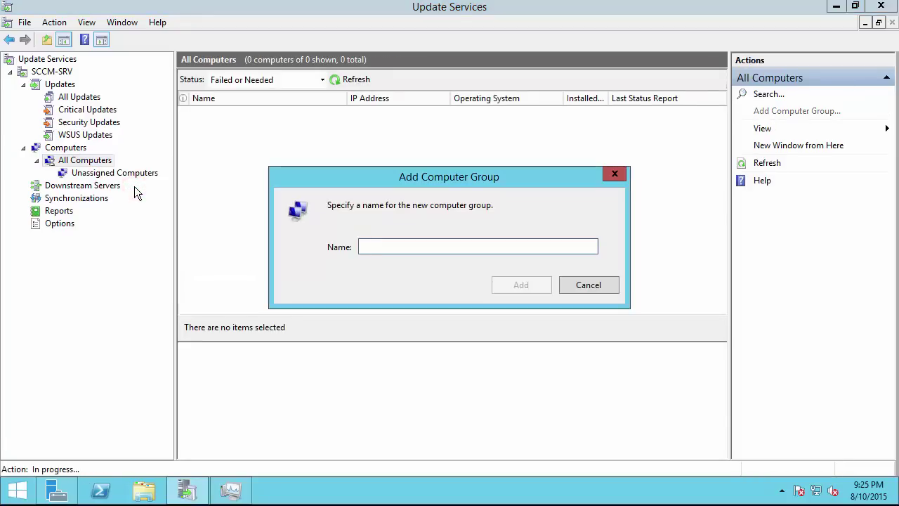
type("Window Server 2012")
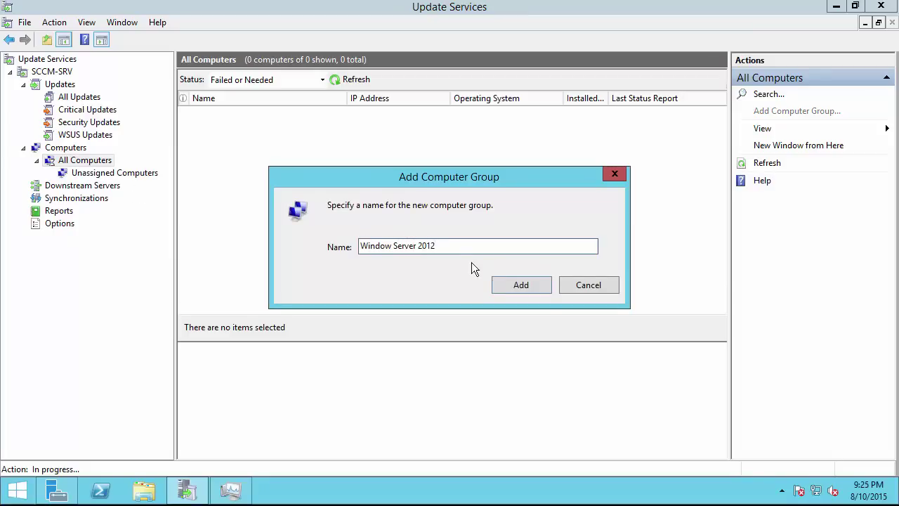
left_click(504, 285)
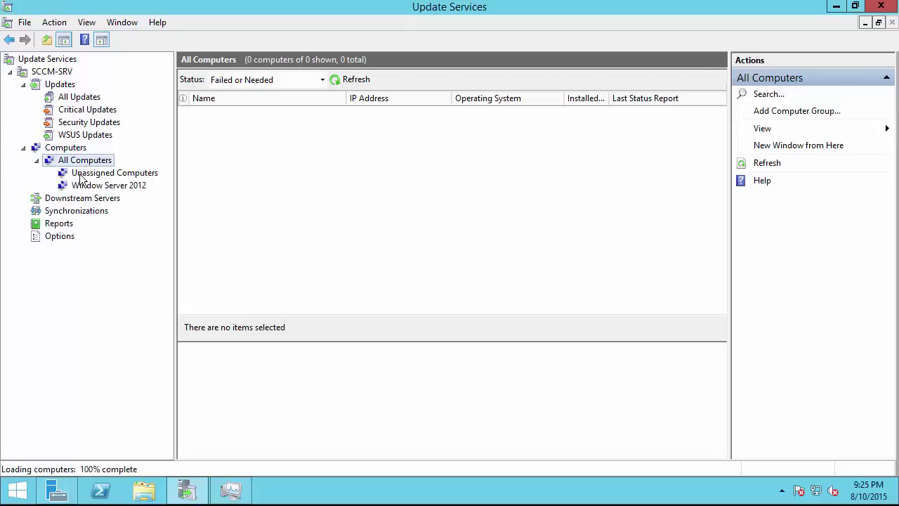
Add a computer group named Window Workstations - Window 8 under All Computers.
right_click(88, 161)
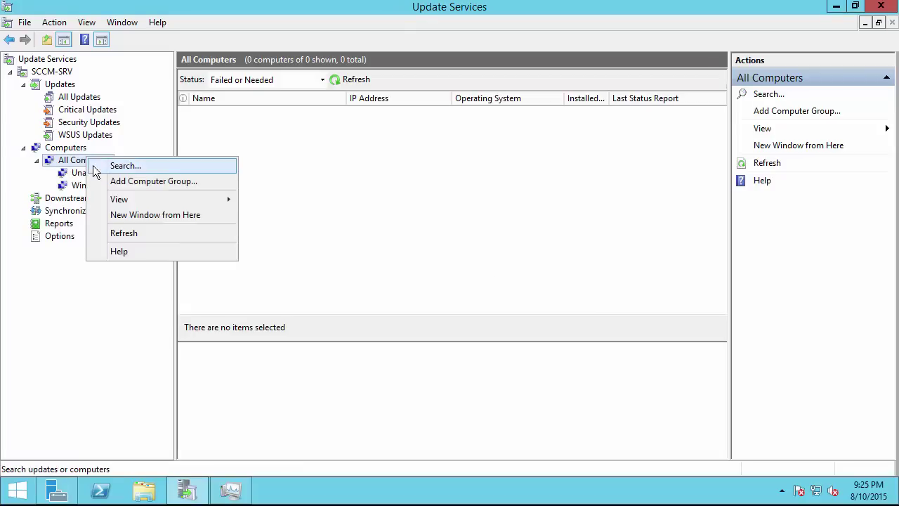
left_click(135, 180)
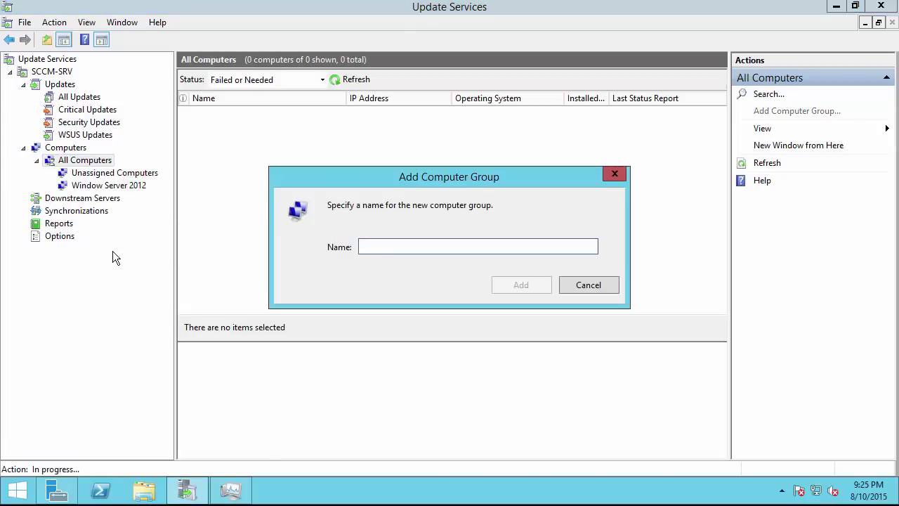
type("Window Workstations - Window 8")
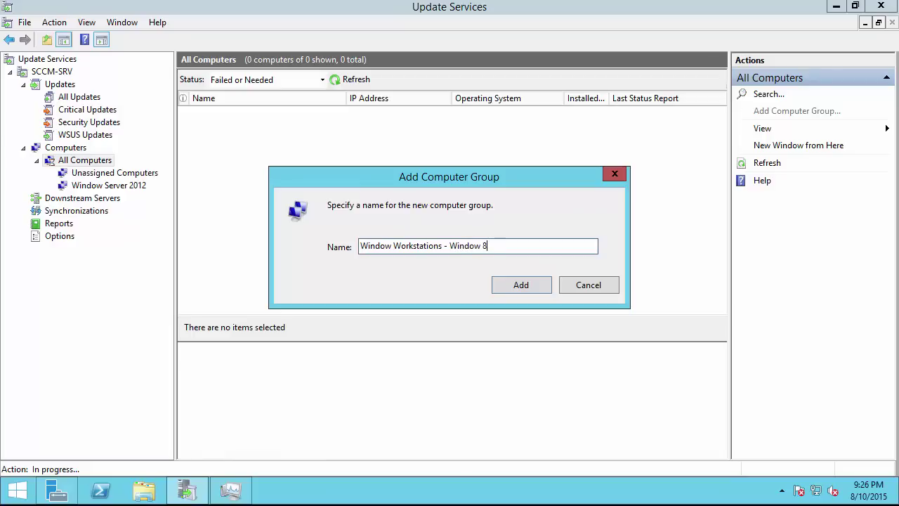
left_click(507, 290)
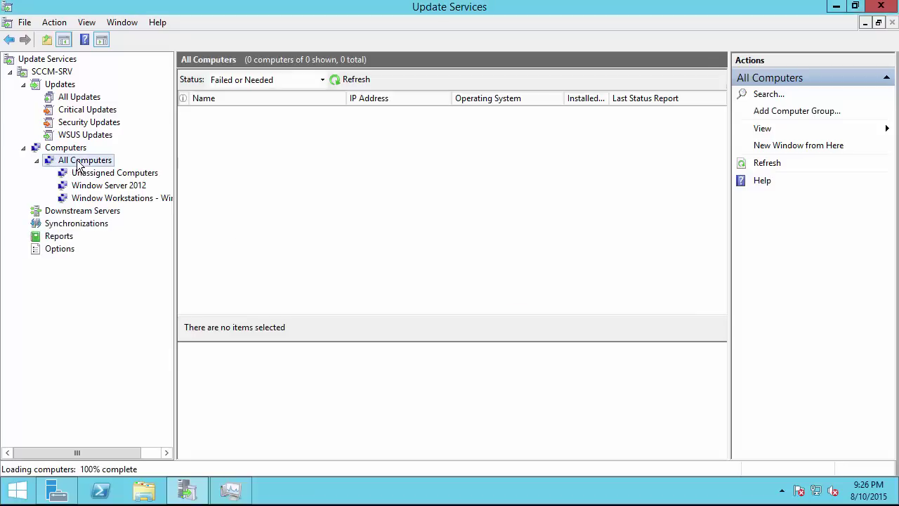
Add a computer group named Window Workstations - Window 7 under All Computers.
right_click(79, 164)
left_click(124, 189)
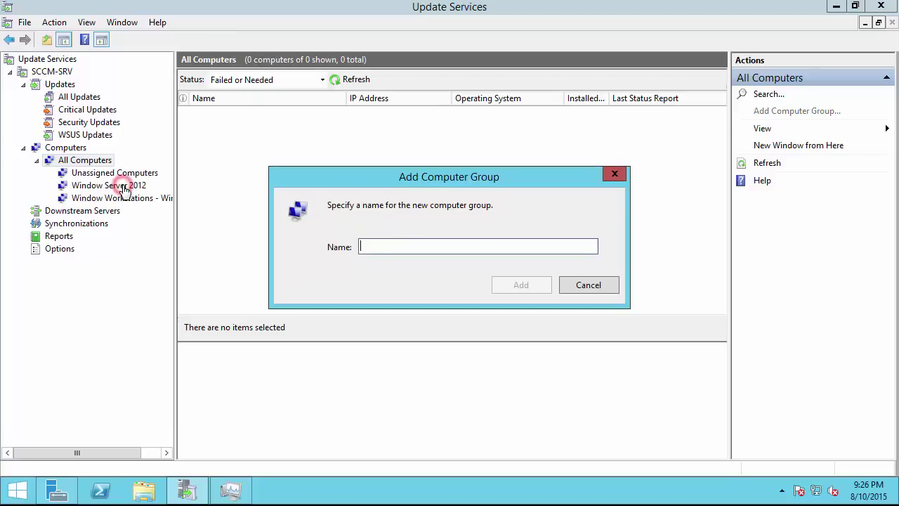
type("Window Workstations - Window 7")
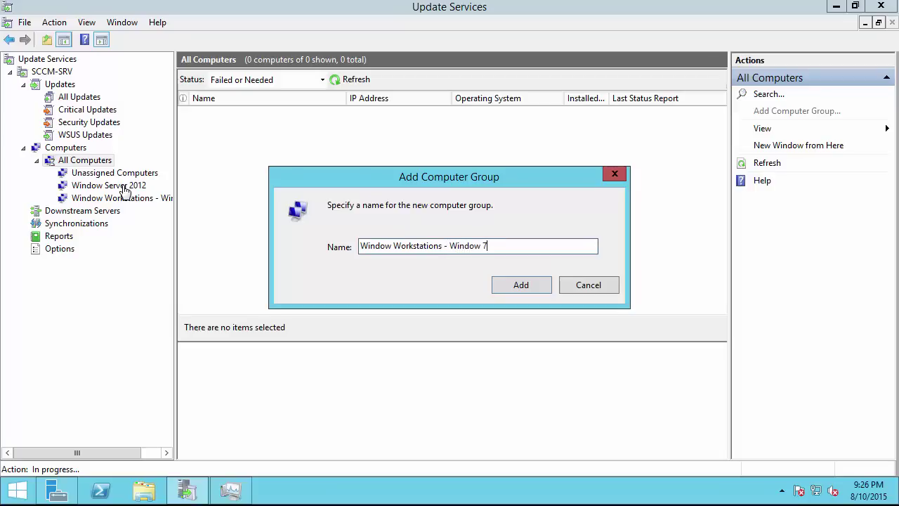
left_click(500, 283)
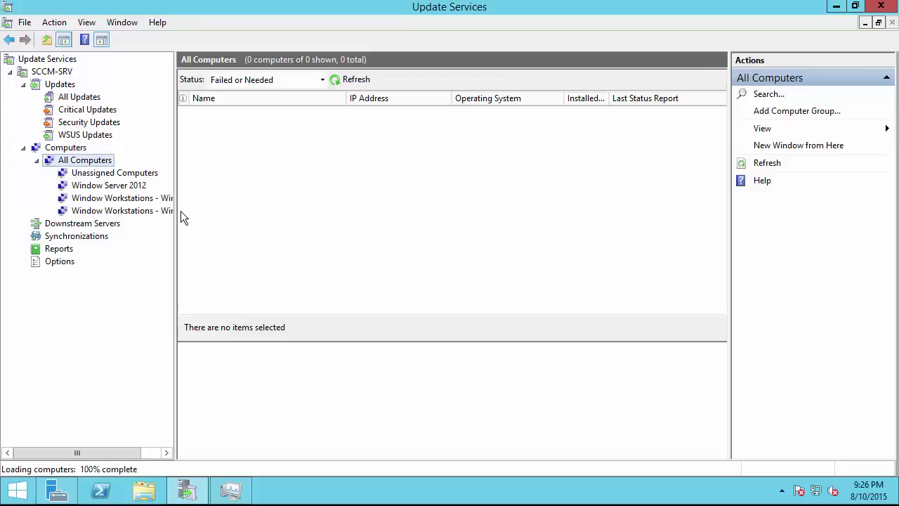
Switch to the domain controller's Server Manager and open the Group Policy Management console maximized.
left_click_drag(175, 213, 201, 214)
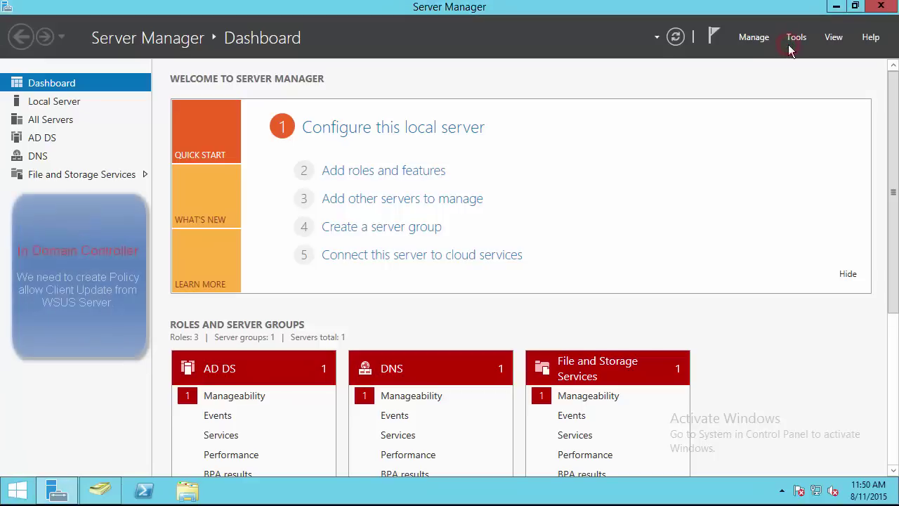
left_click(795, 39)
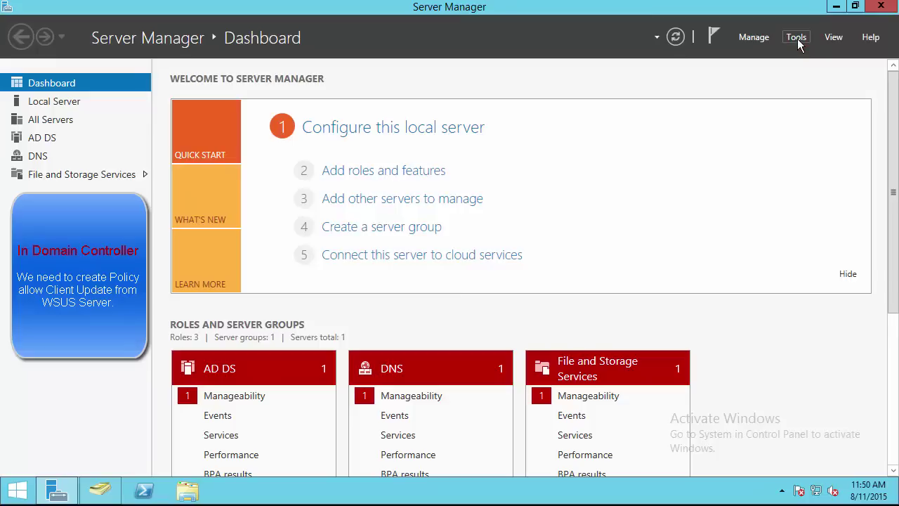
left_click(797, 39)
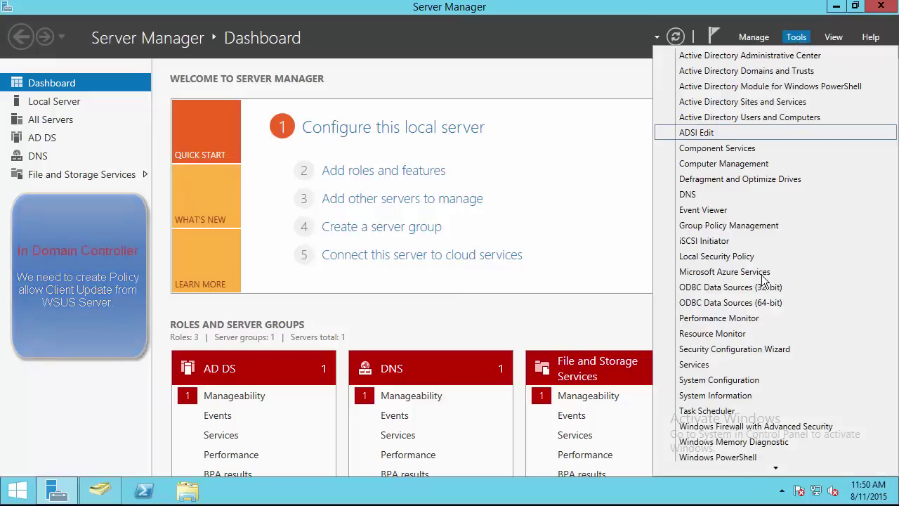
left_click(717, 227)
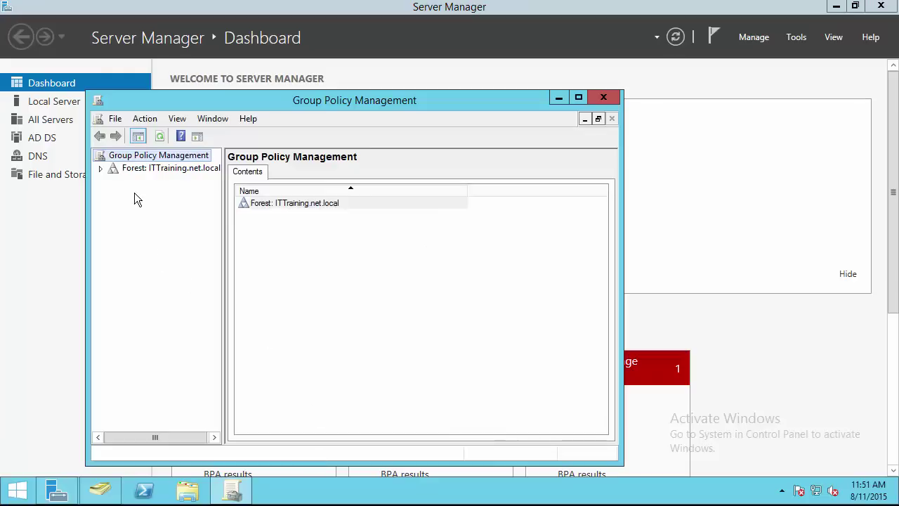
double_click(236, 104)
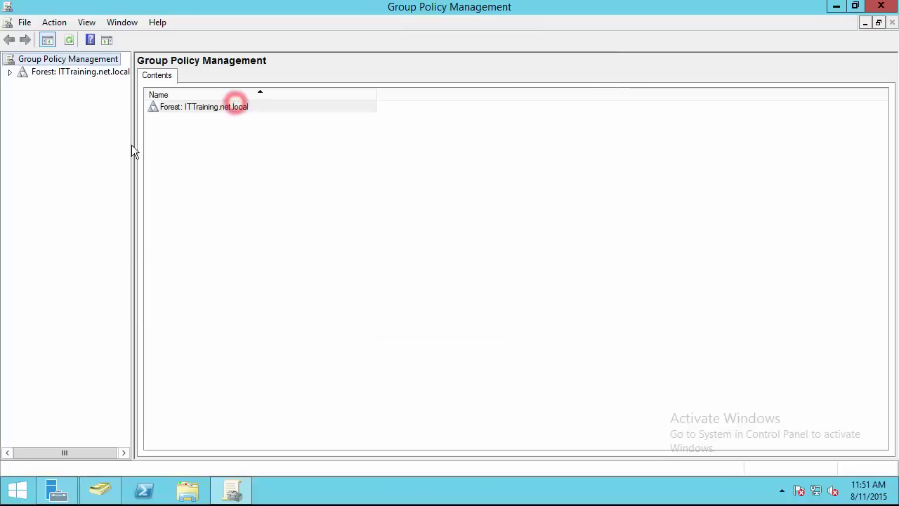
Widen the console tree and expand the forest down to the contents of the ITTraining.net.local domain.
left_click(9, 72)
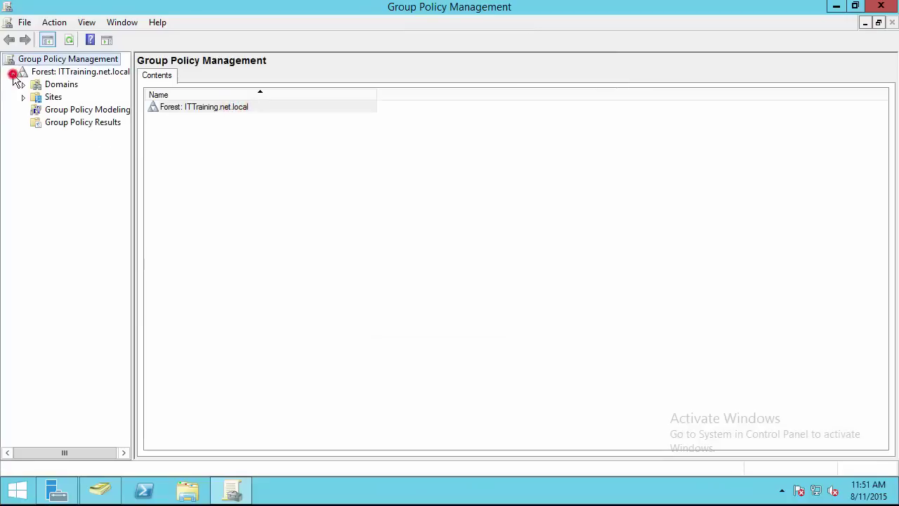
left_click(133, 146)
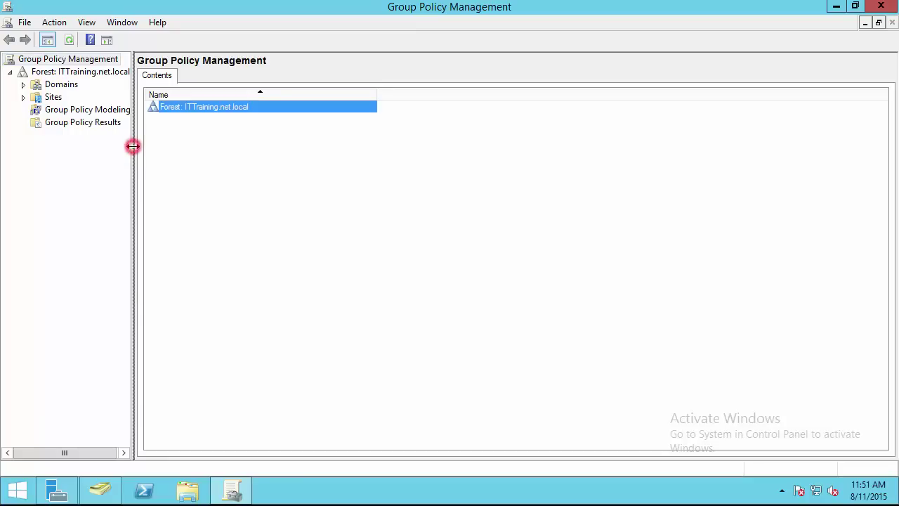
left_click_drag(134, 146, 254, 147)
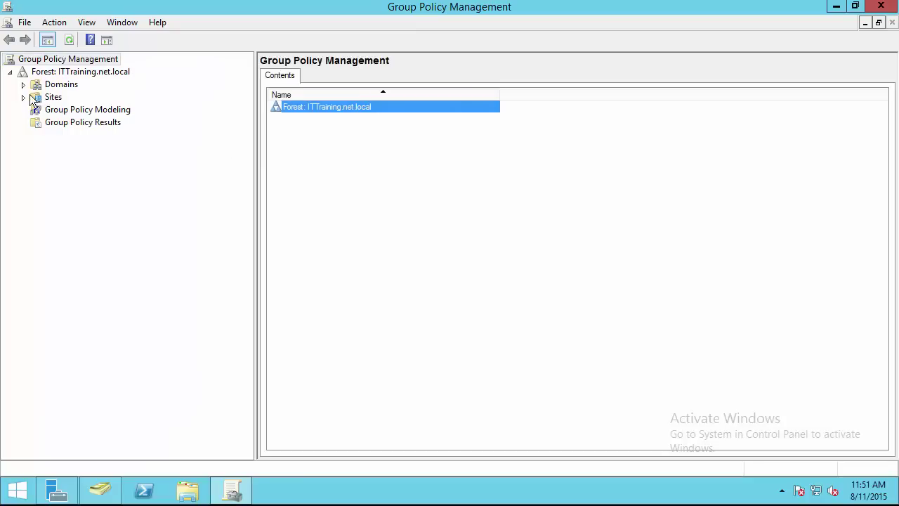
left_click(32, 98)
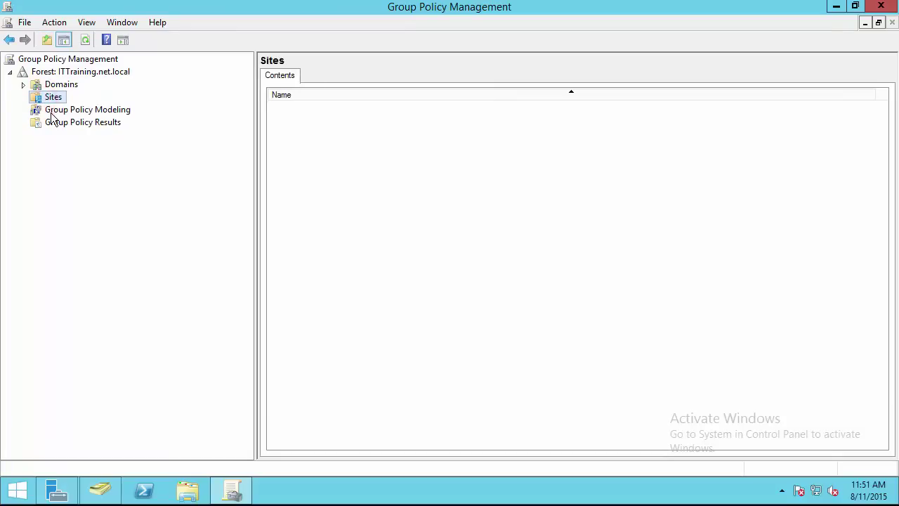
left_click(32, 110)
left_click(22, 85)
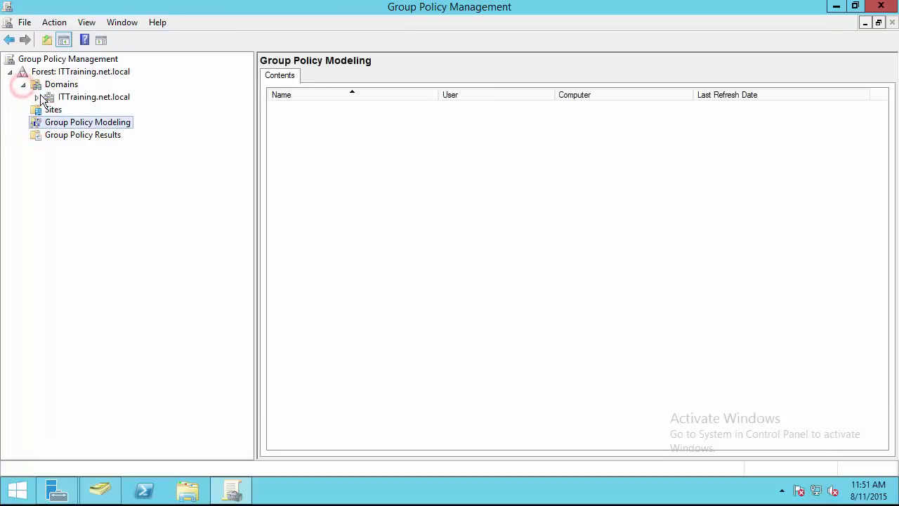
left_click(37, 98)
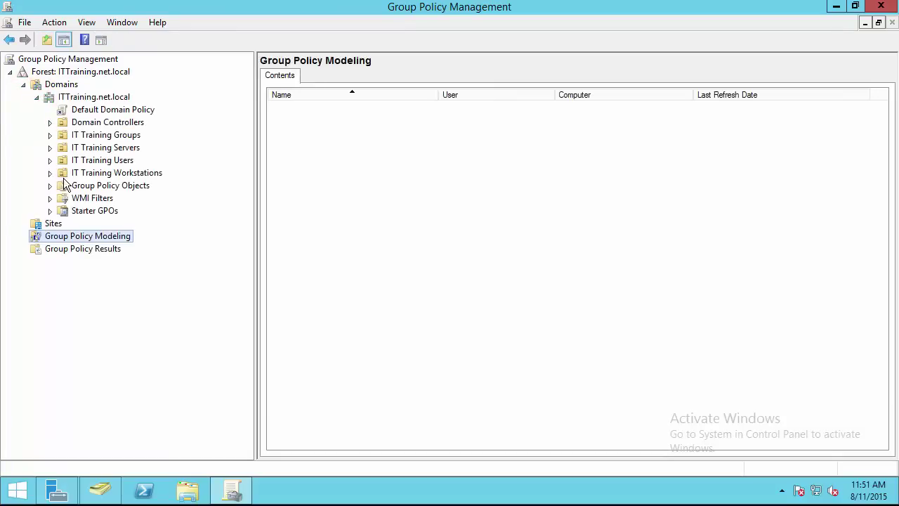
Create a GPO named WSUS Update Policy linked to the IT Training Workstations organizational unit.
left_click(68, 174)
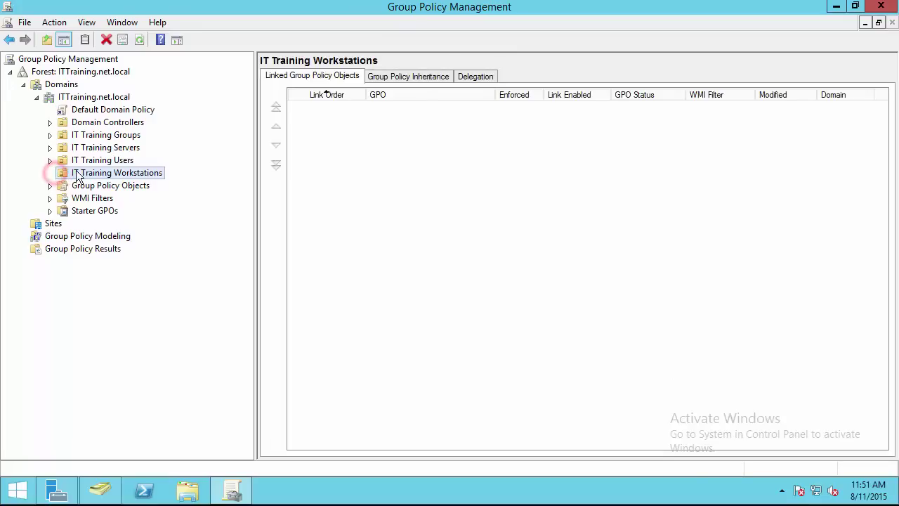
right_click(78, 174)
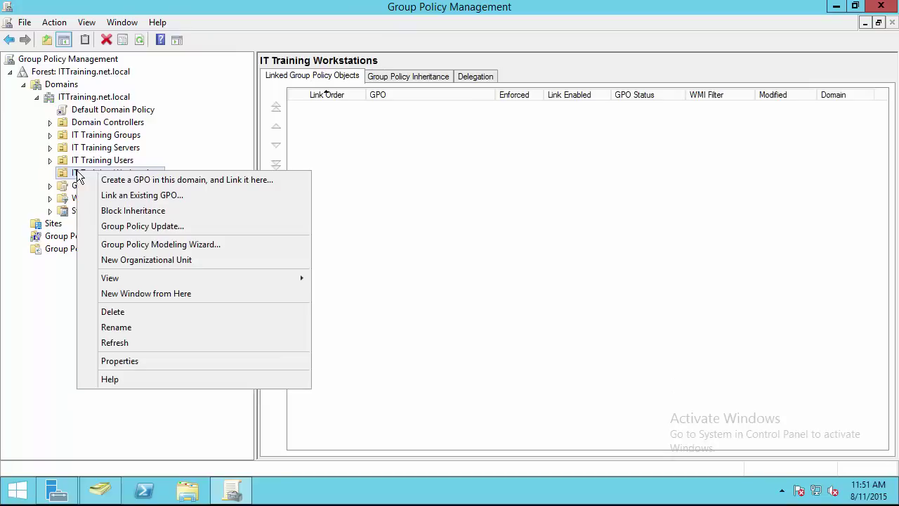
left_click(149, 182)
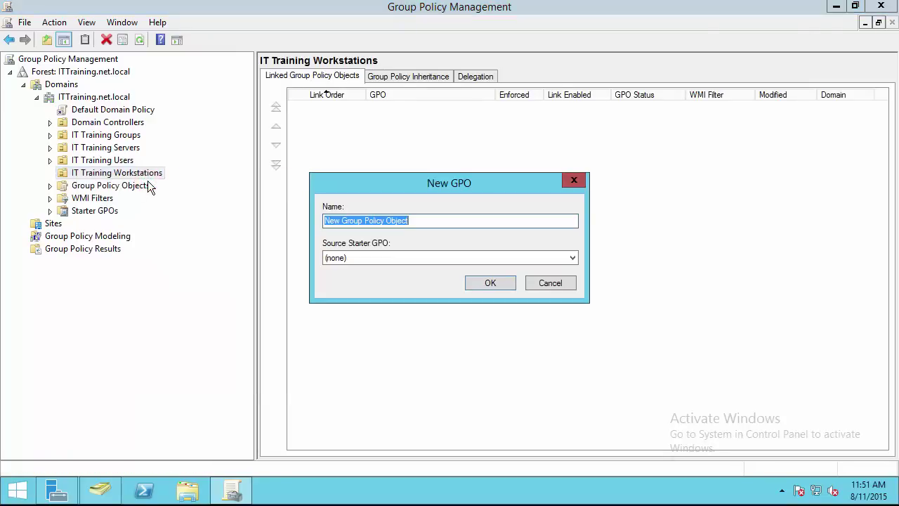
type("WSUS Update Policy")
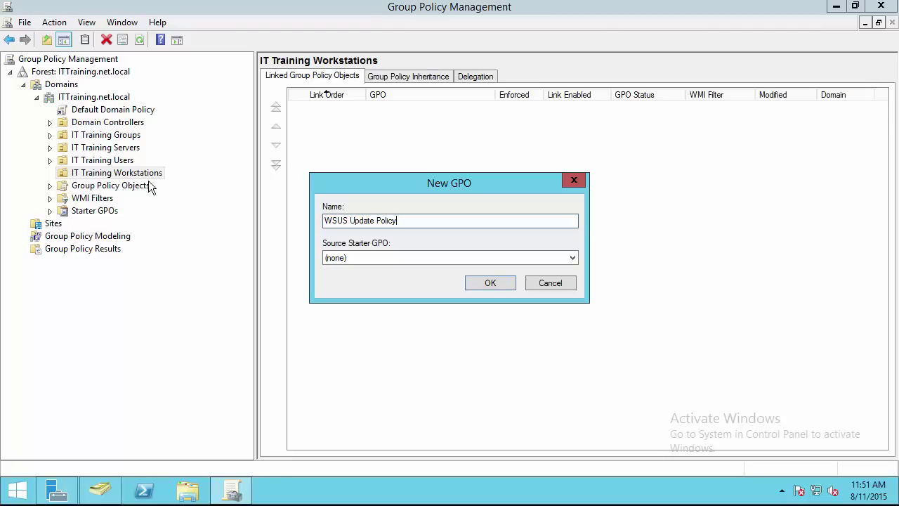
left_click(471, 287)
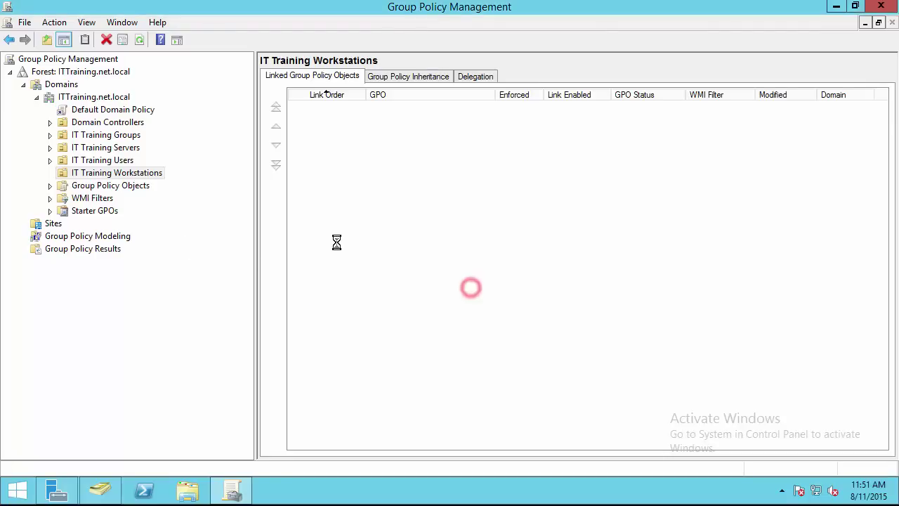
Open the WSUS Update Policy under IT Training Workstations for editing.
left_click(100, 187)
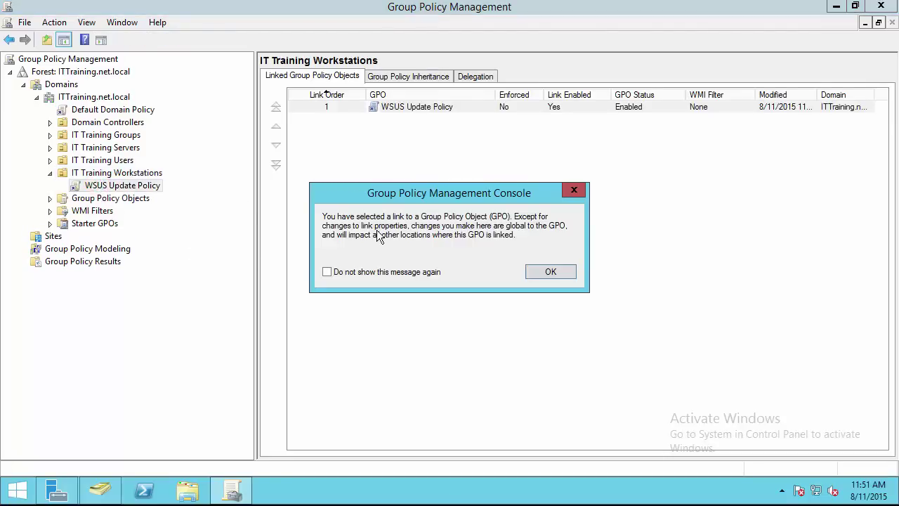
left_click(547, 273)
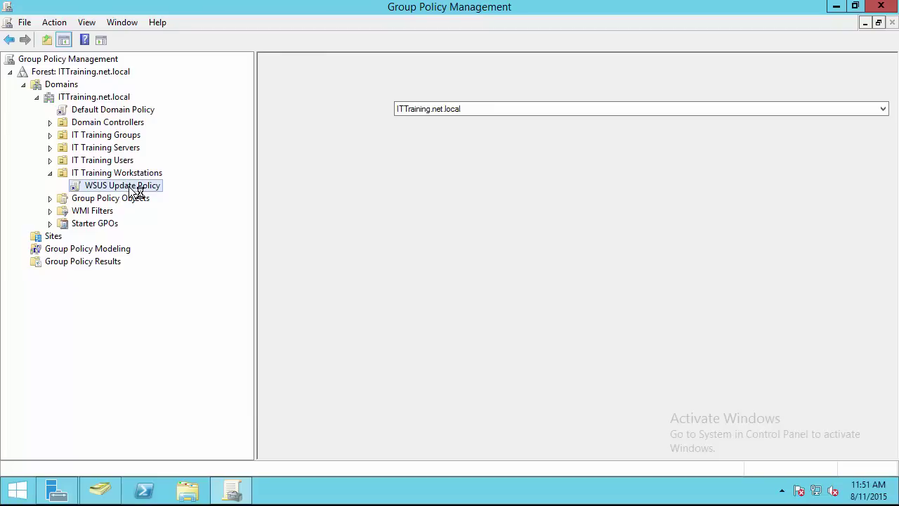
right_click(133, 189)
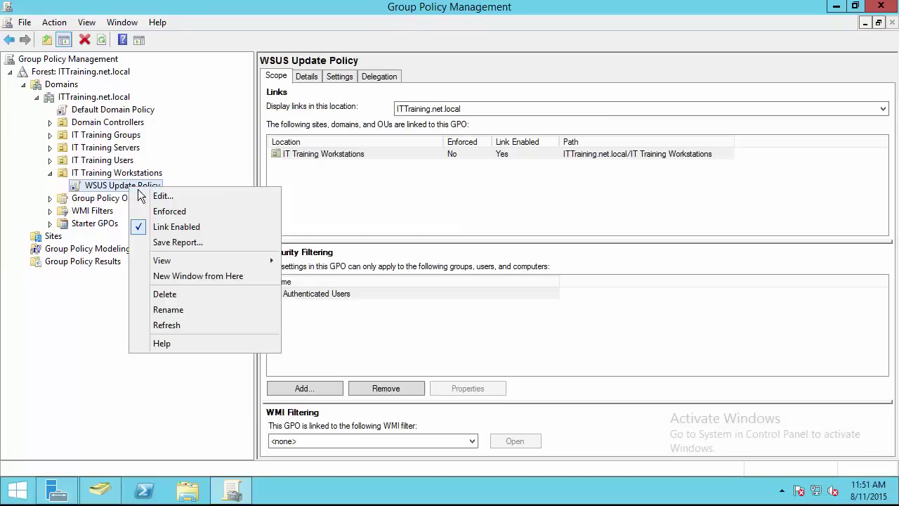
left_click(153, 200)
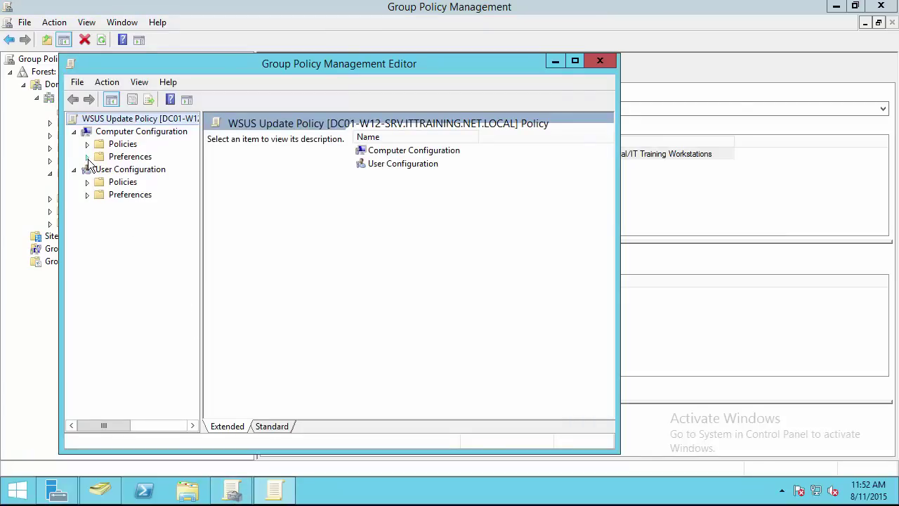
Maximize the policy editor and display the Windows Update settings under Computer Configuration, Policies, Administrative Templates, Windows Components.
left_click(87, 144)
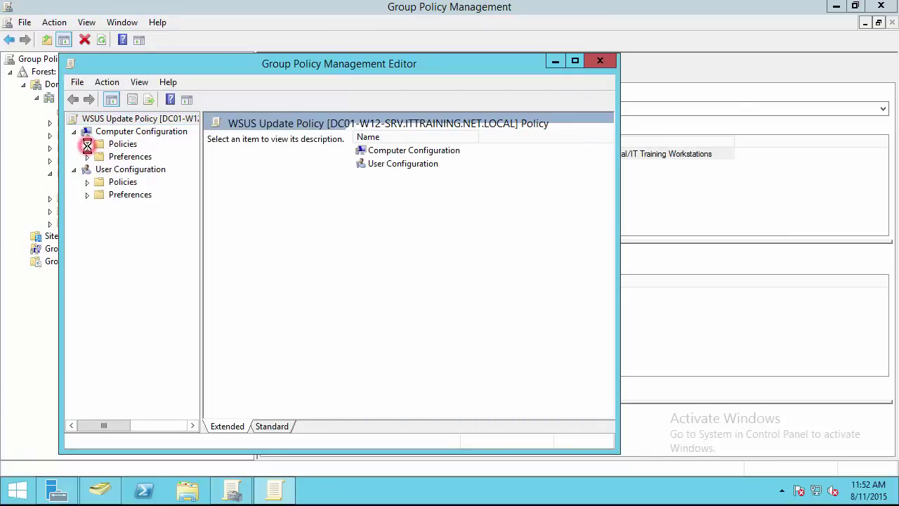
double_click(336, 63)
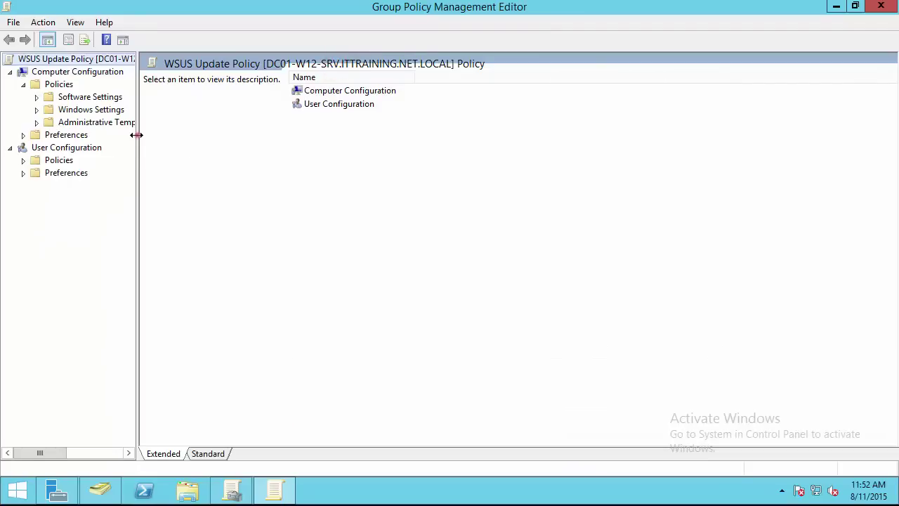
left_click_drag(136, 135, 215, 145)
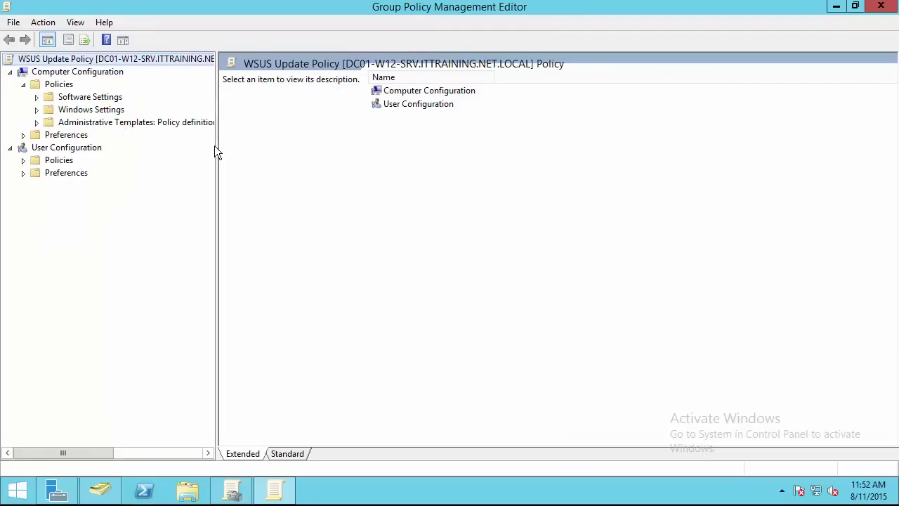
left_click(37, 122)
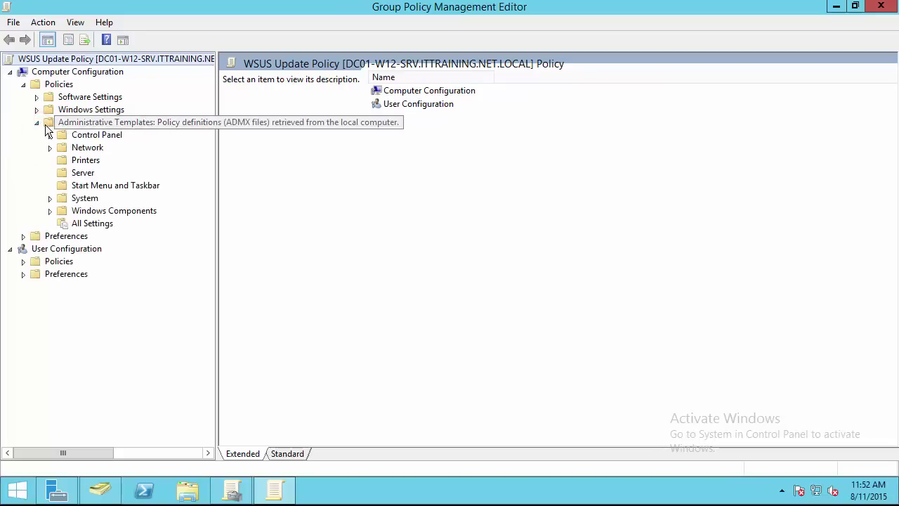
left_click(50, 211)
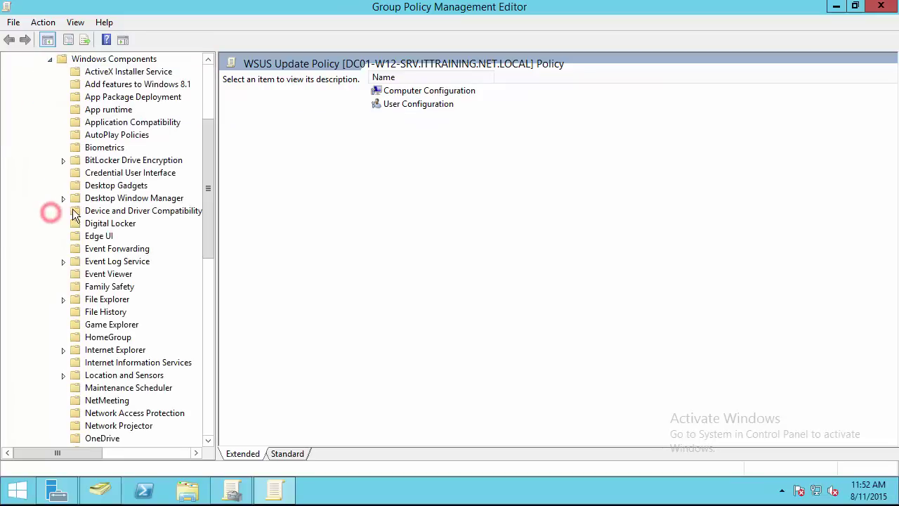
left_click(123, 59)
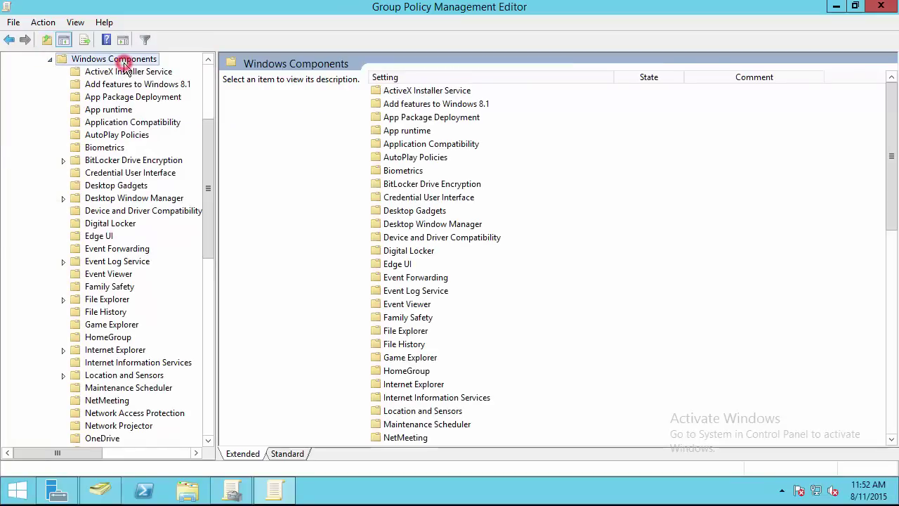
left_click(393, 317)
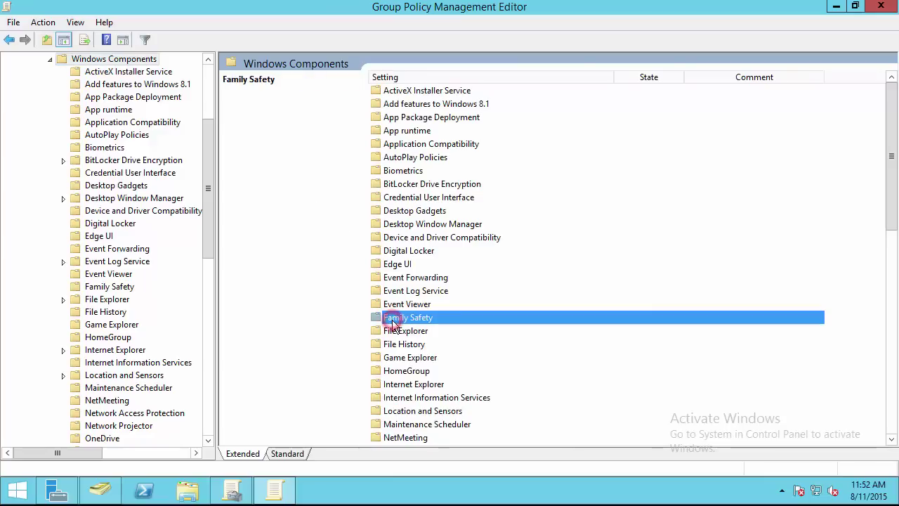
scroll(394, 337, "down", 5)
scroll(398, 347, "down", 7)
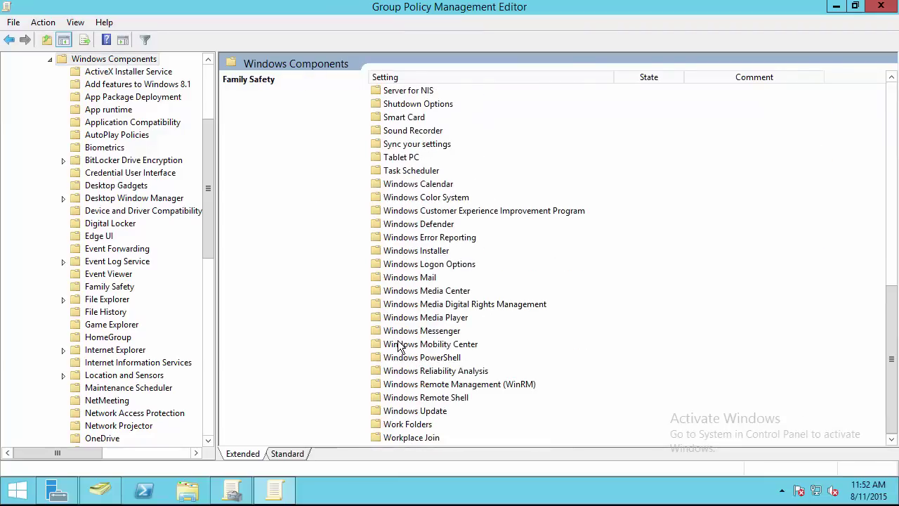
double_click(412, 411)
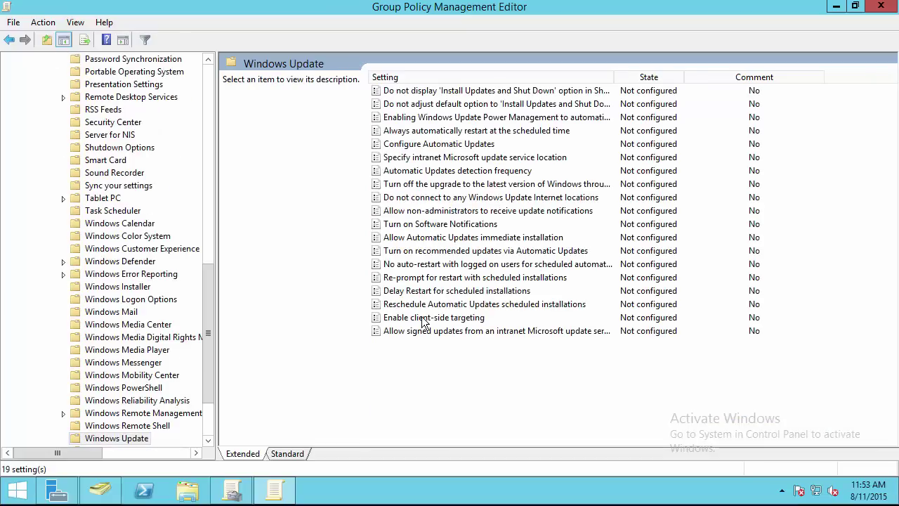
Open the Configure Automatic Updates policy setting and enable it.
left_click(423, 329)
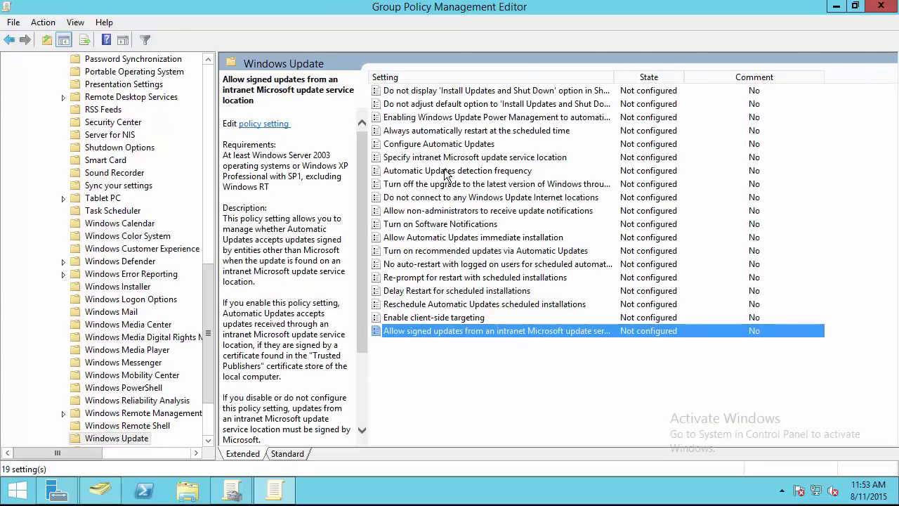
left_click(451, 145)
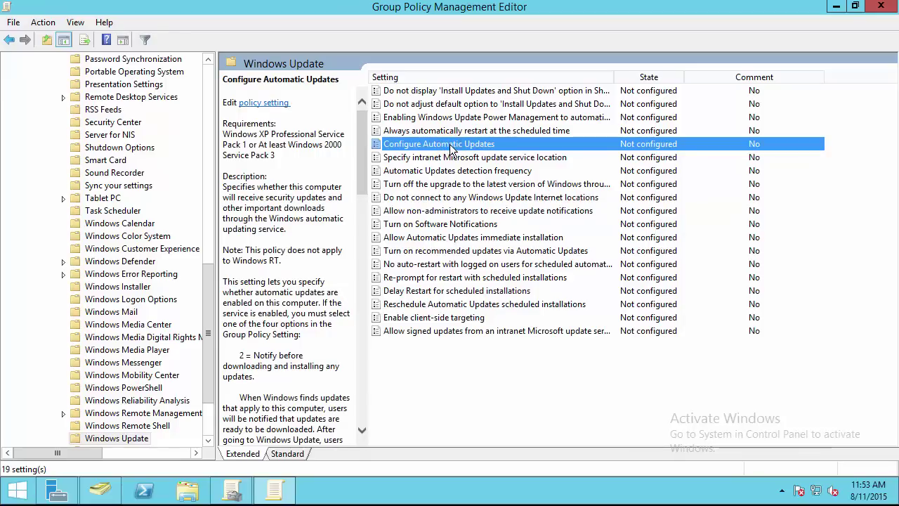
double_click(415, 149)
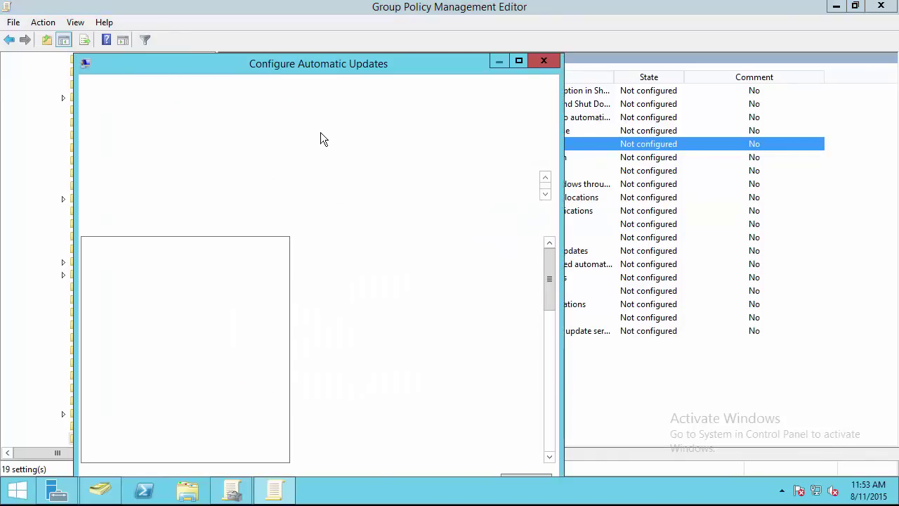
left_click(316, 62)
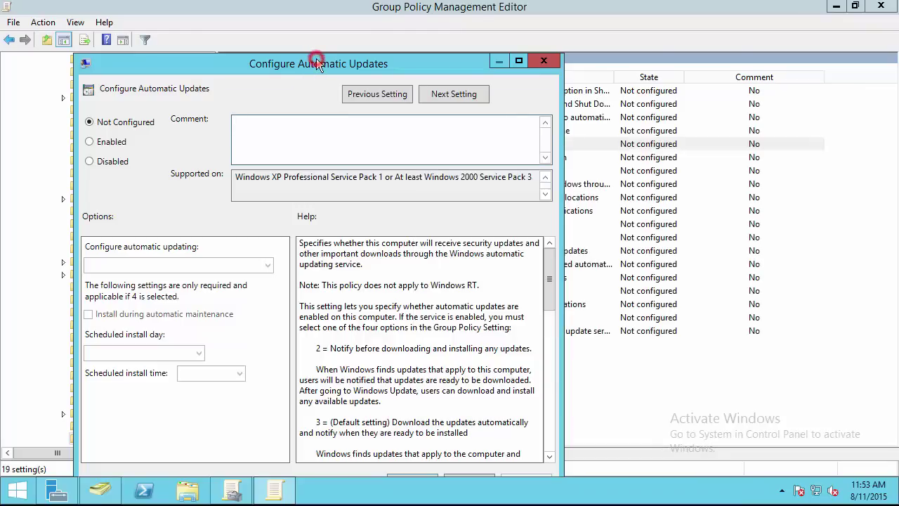
left_click_drag(316, 63, 326, 23)
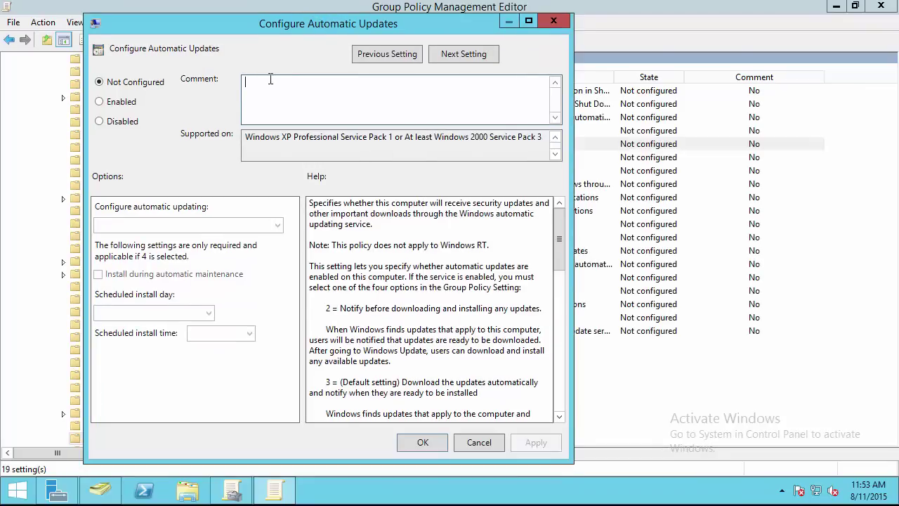
left_click(130, 103)
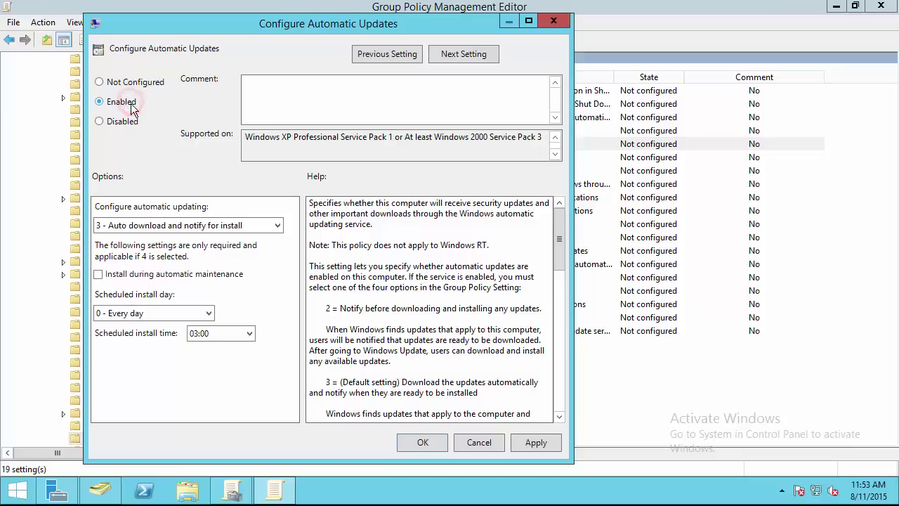
Set automatic updating to 2 - Notify for download and notify for install, with a scheduled install time of 12:00, and save the setting.
left_click(260, 225)
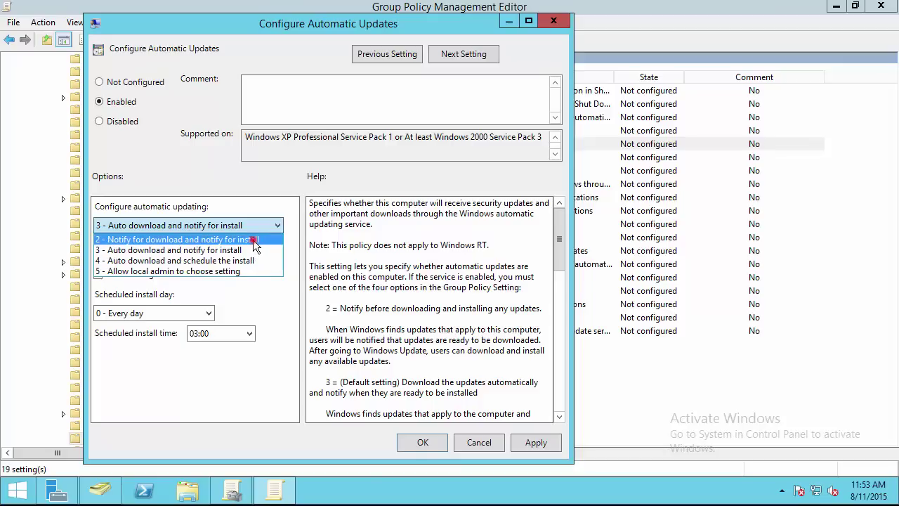
left_click(254, 240)
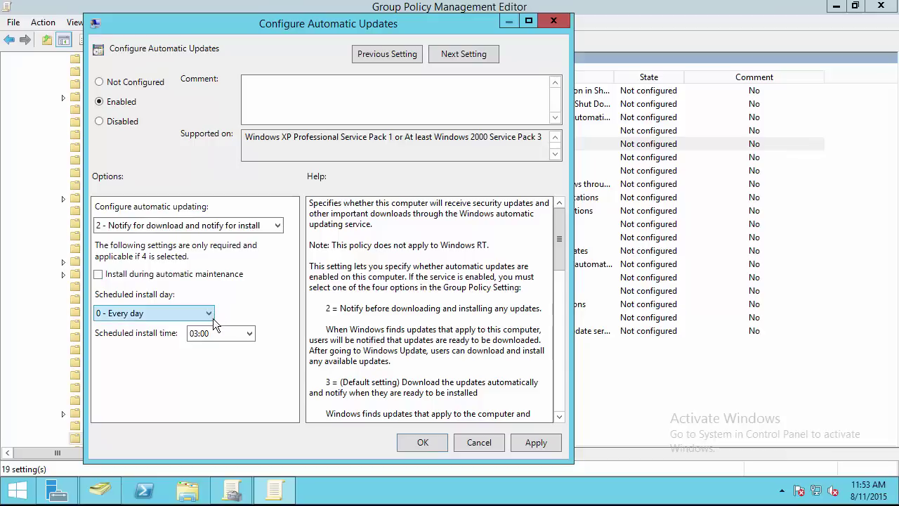
left_click(201, 333)
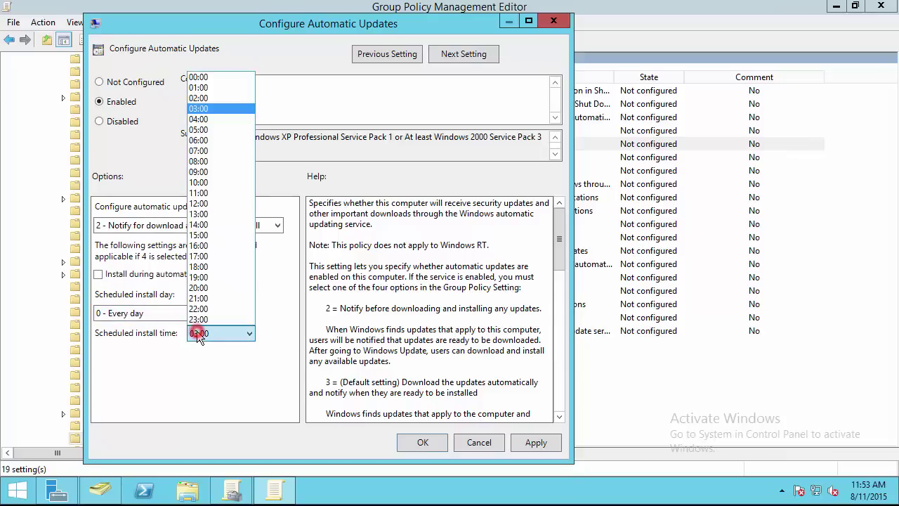
left_click(209, 203)
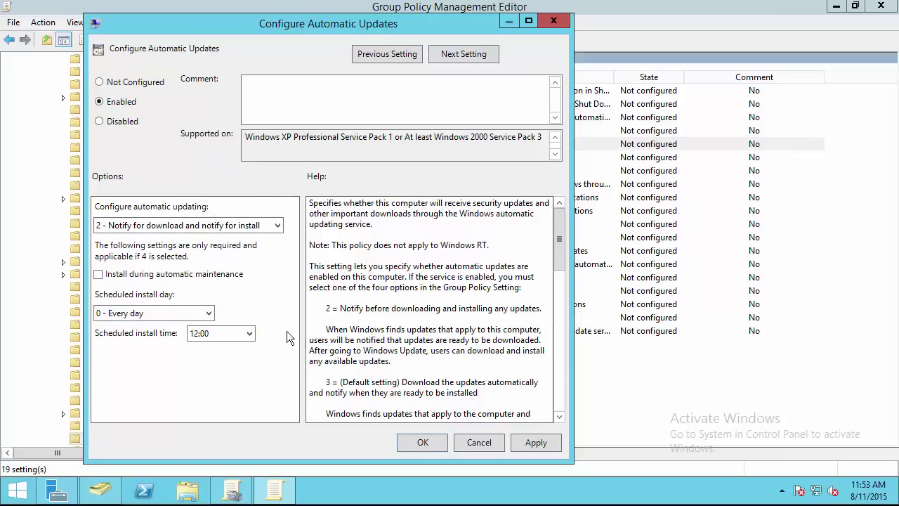
left_click(552, 444)
left_click(420, 442)
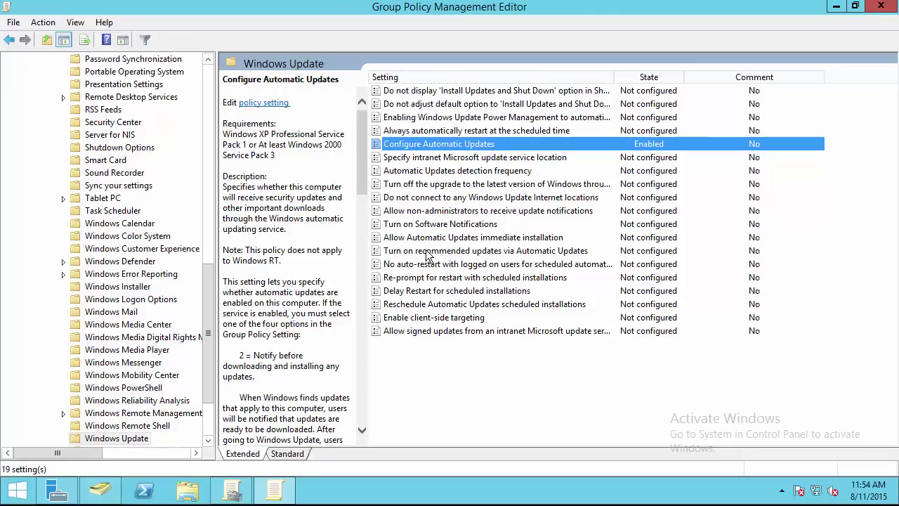
left_click(414, 159)
double_click(413, 158)
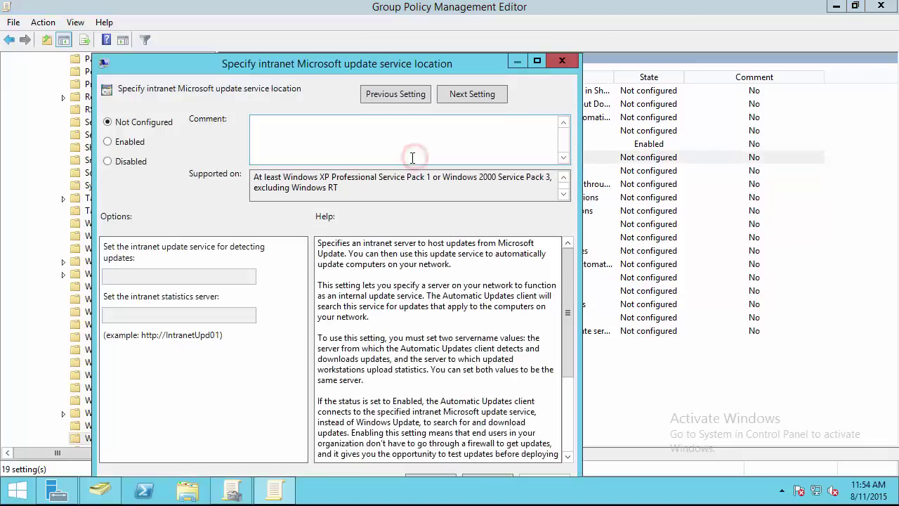
left_click(131, 142)
left_click_drag(274, 65, 281, 21)
left_click(172, 229)
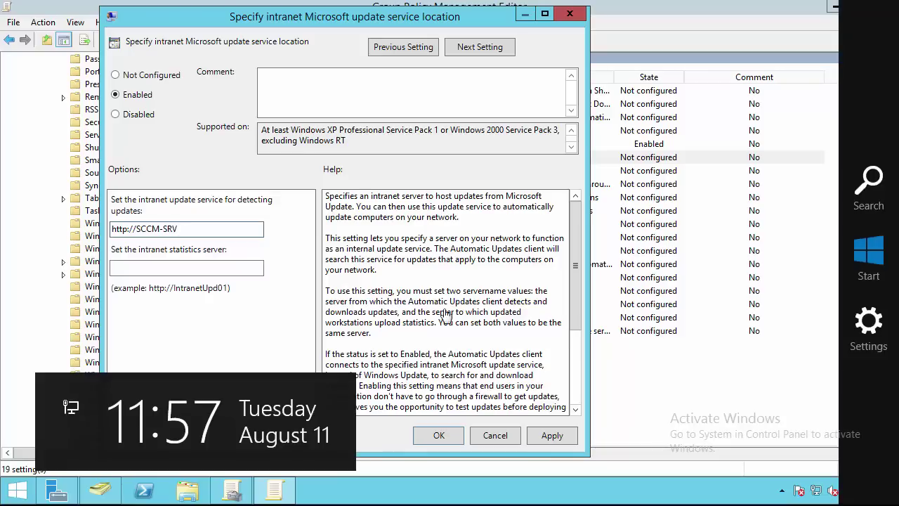
left_click(221, 230)
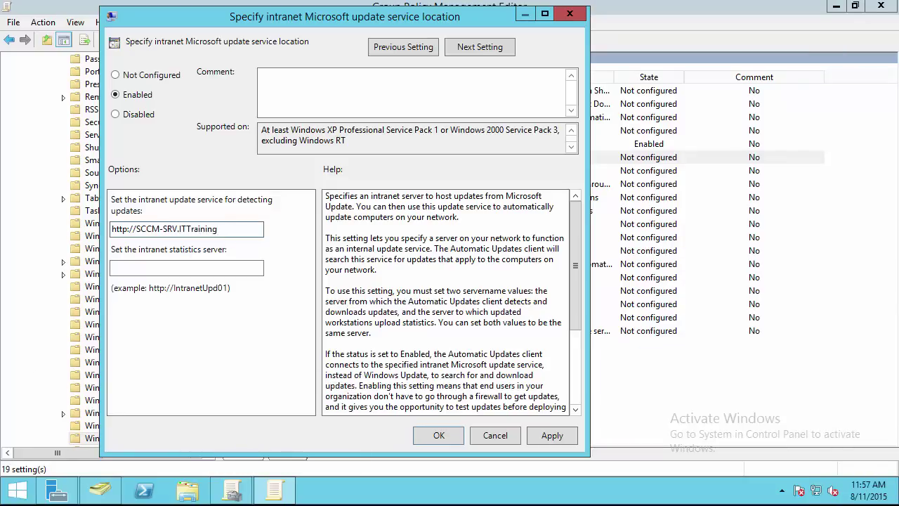
type(".net.local:8530")
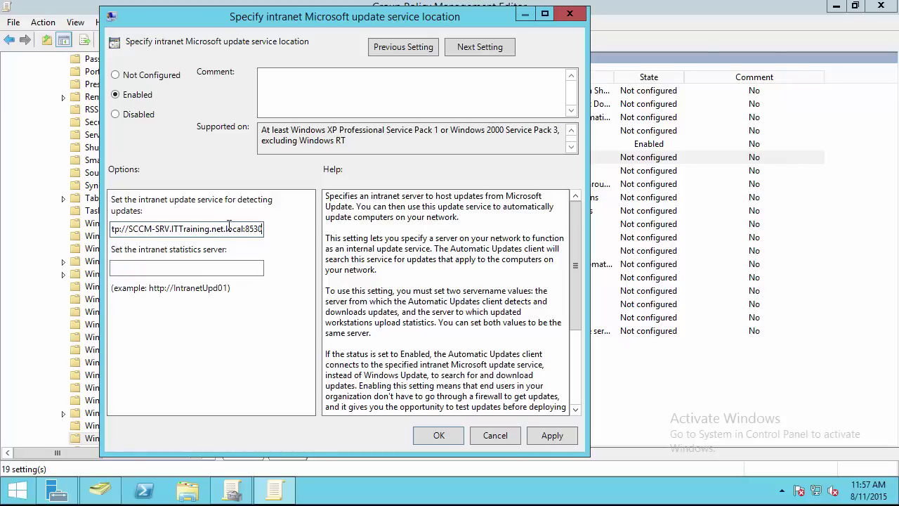
Copy the update service address into the intranet statistics server, save the setting, and close the policy editor.
double_click(228, 229)
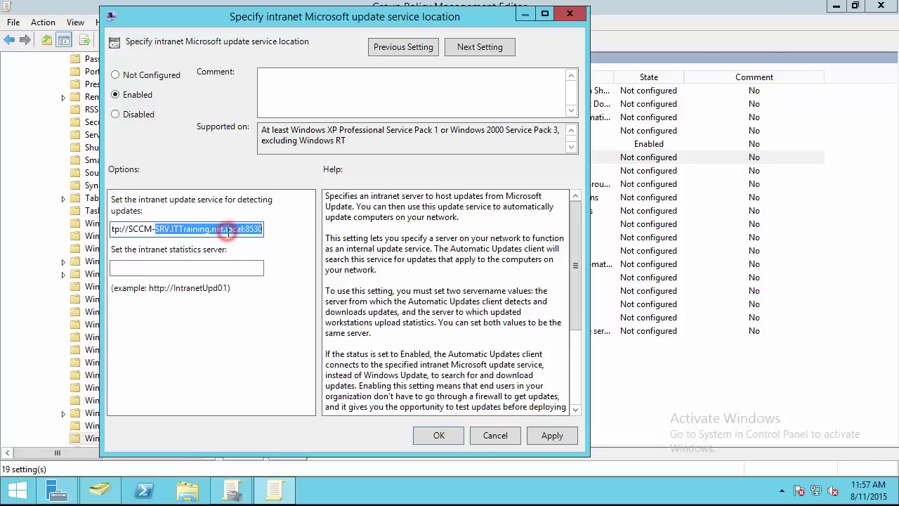
key("ctrl+a")
key("ctrl+c")
left_click(211, 268)
key("ctrl+v")
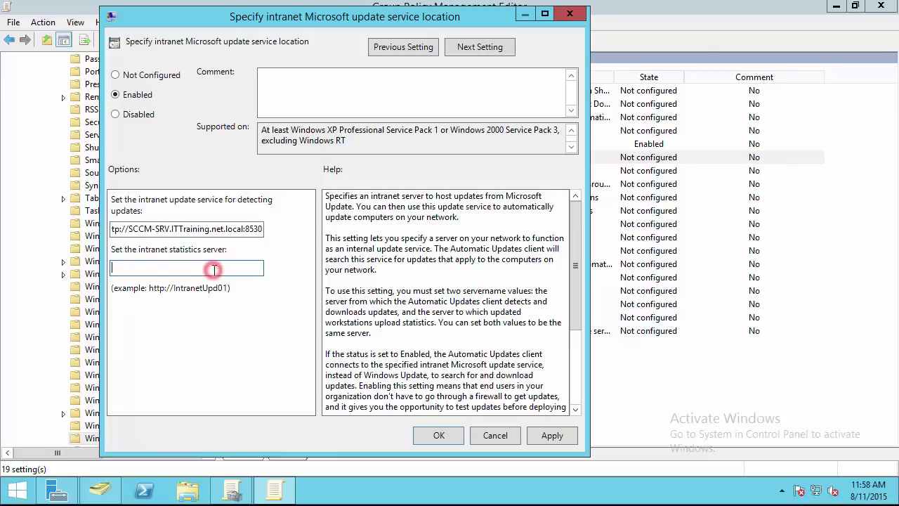
left_click(552, 436)
left_click(438, 435)
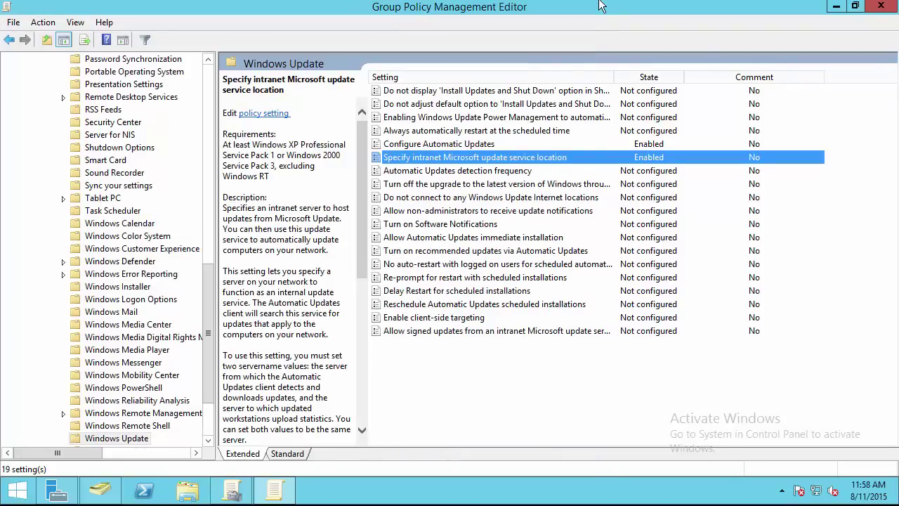
key("e")
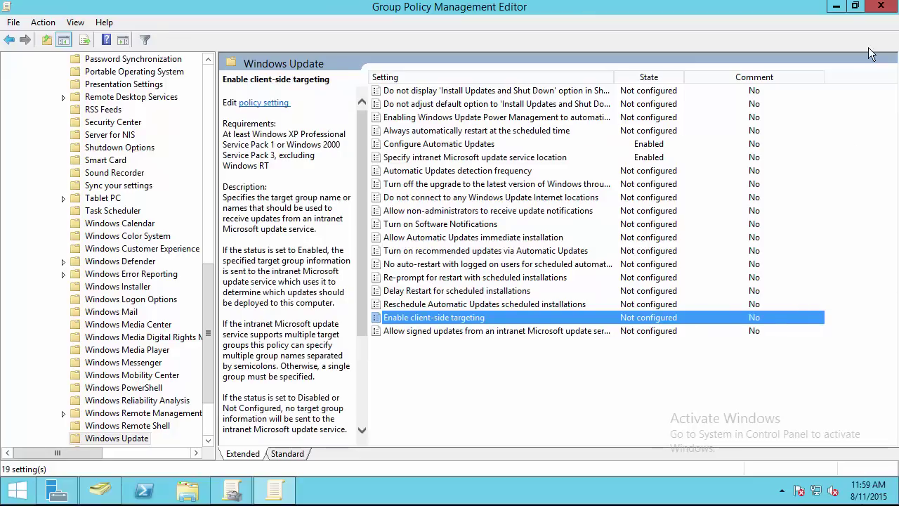
left_click(882, 6)
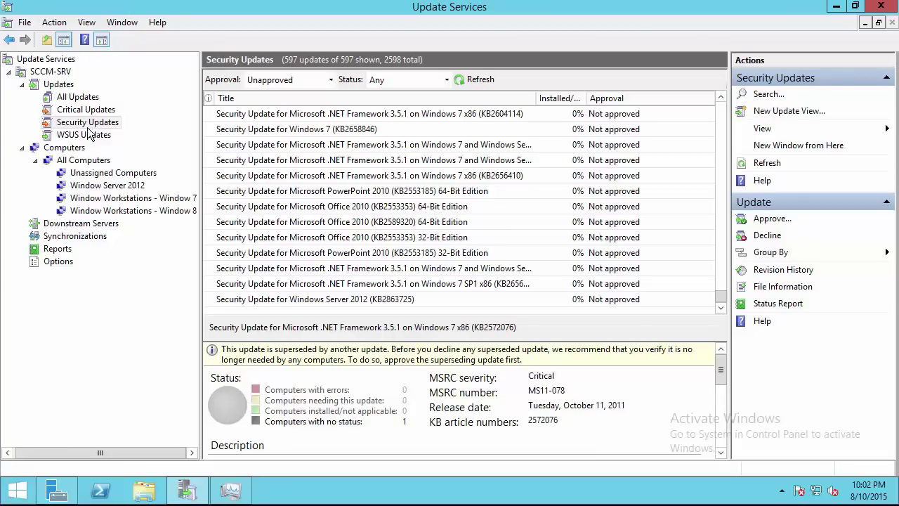
Select all unapproved updates under Critical Updates and open them for approval.
left_click(89, 111)
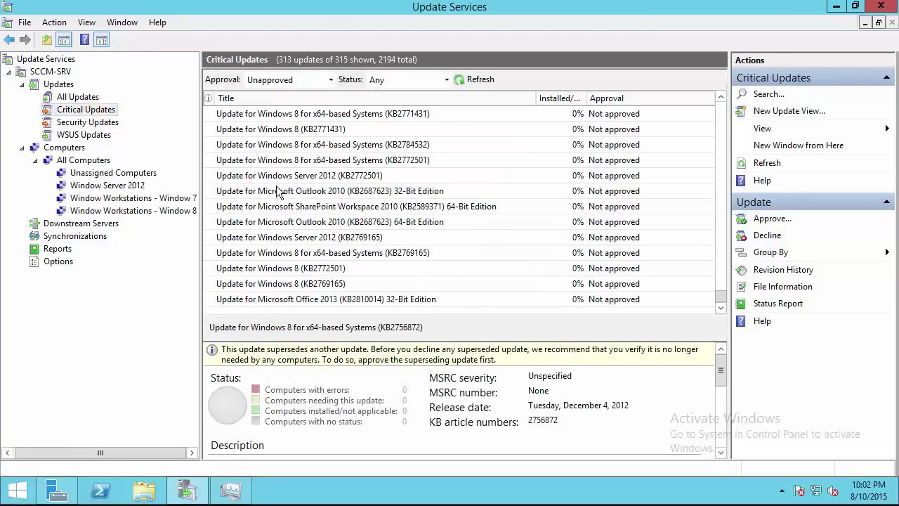
left_click(290, 144)
scroll(290, 146, "up", 2)
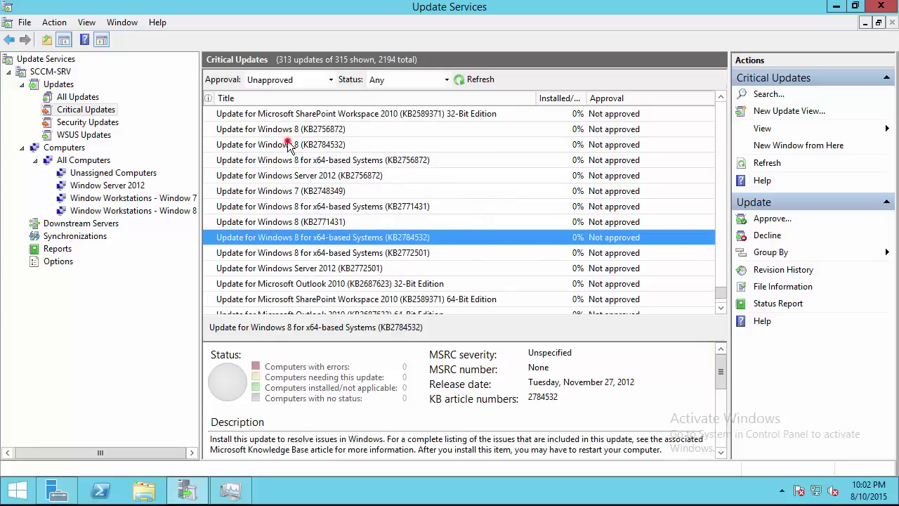
left_click(290, 145)
key("ctrl+a")
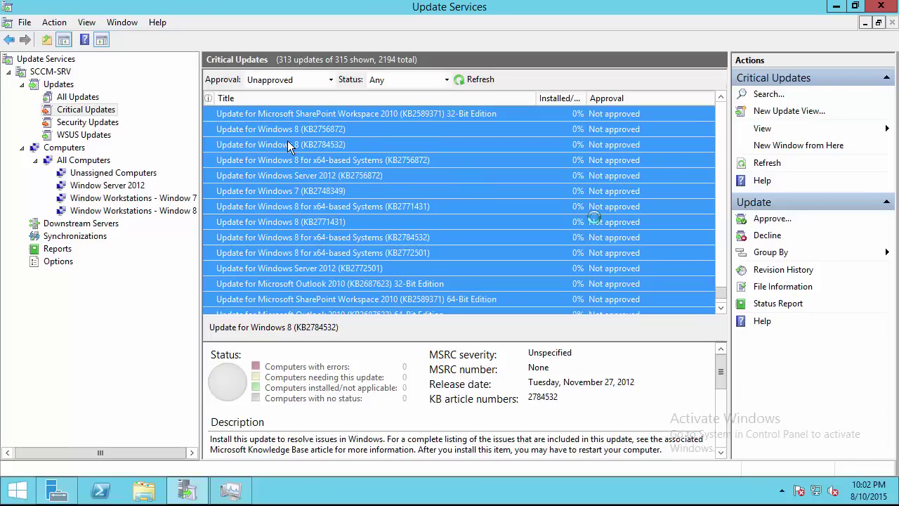
right_click(770, 231)
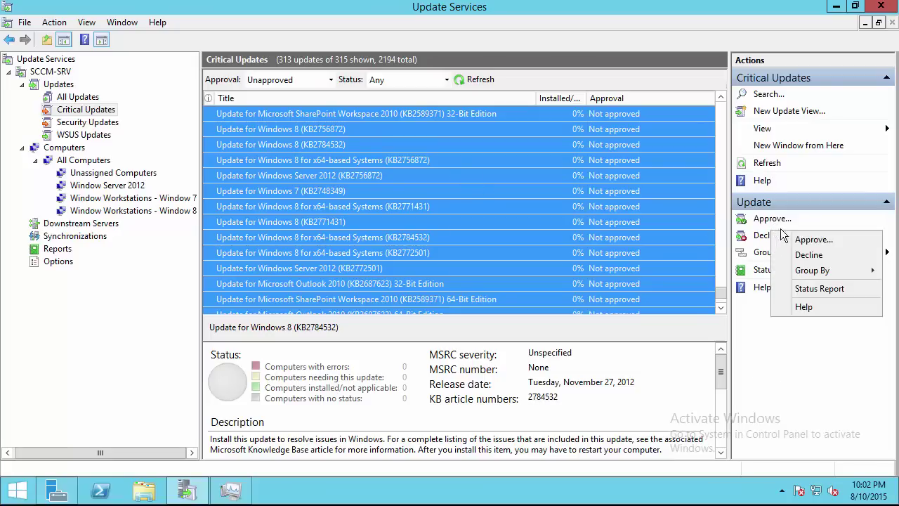
left_click(799, 241)
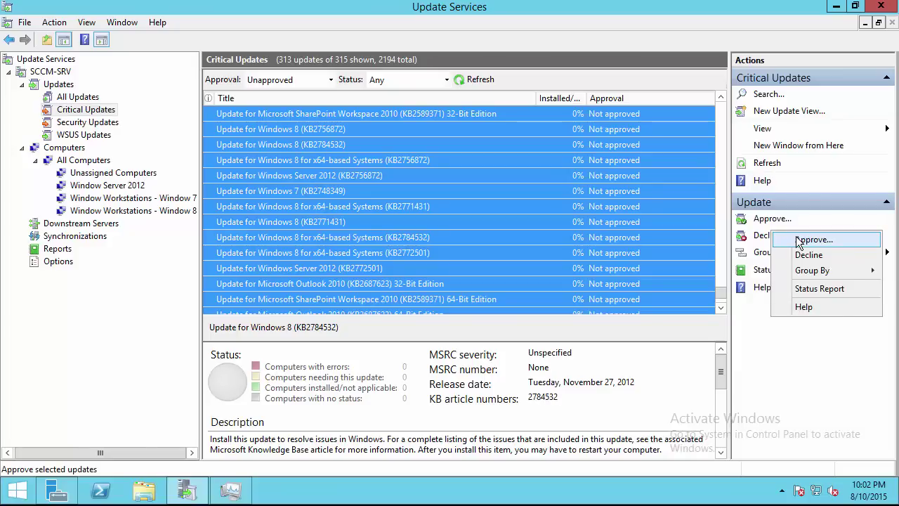
left_click(799, 241)
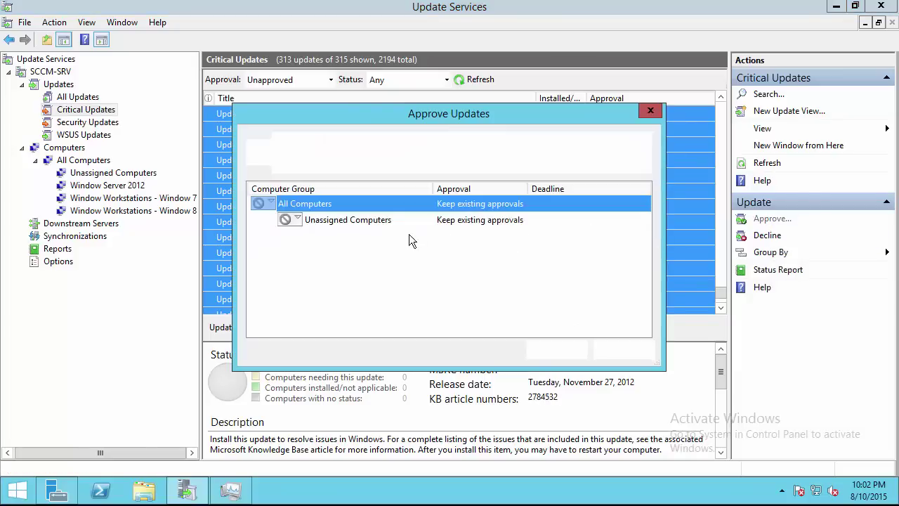
Mark the selected critical updates as approved for install on the Window Workstations - Window 8 group.
left_click(283, 222)
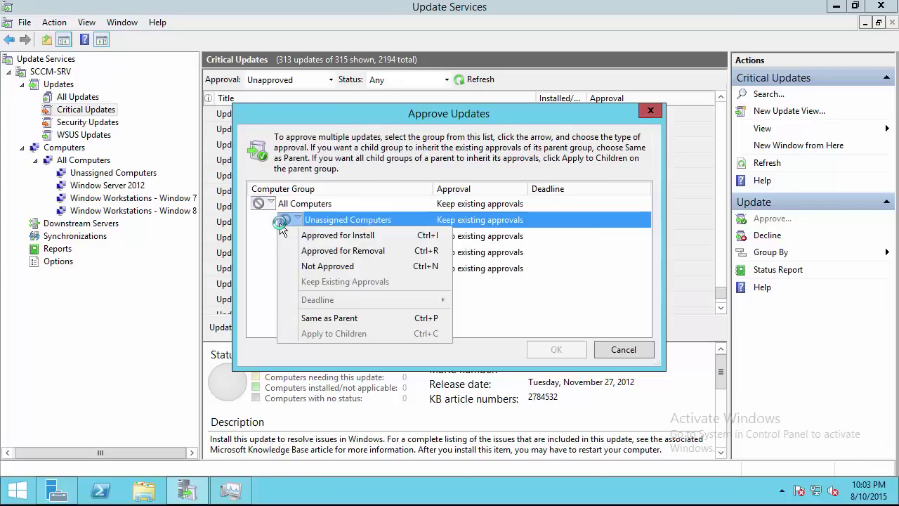
left_click(543, 301)
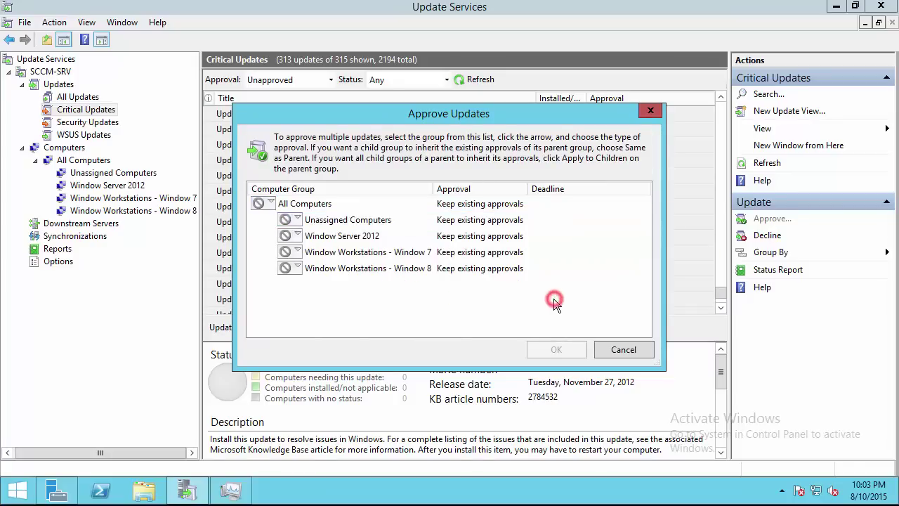
left_click(363, 272)
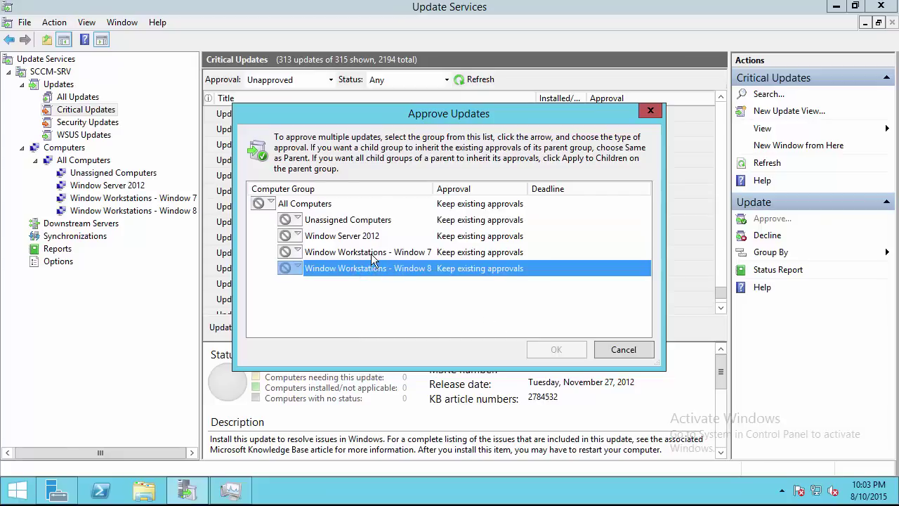
left_click(292, 269)
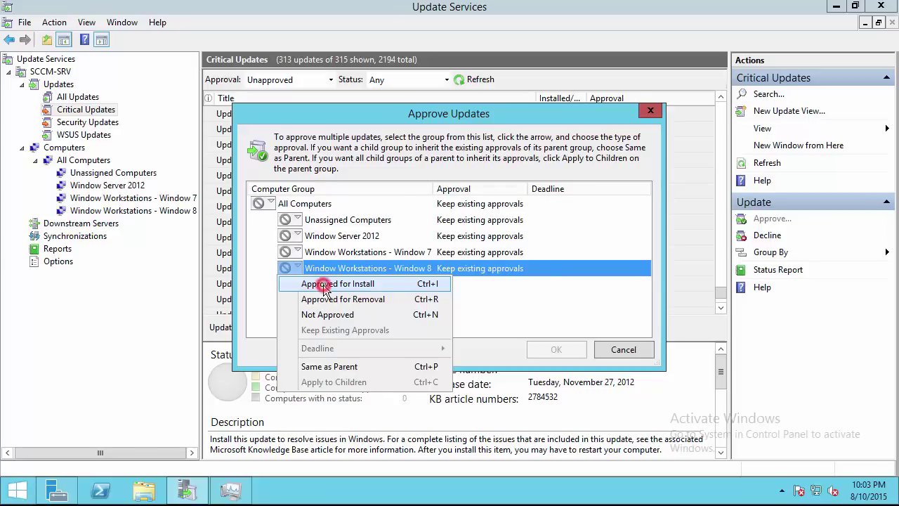
left_click(326, 286)
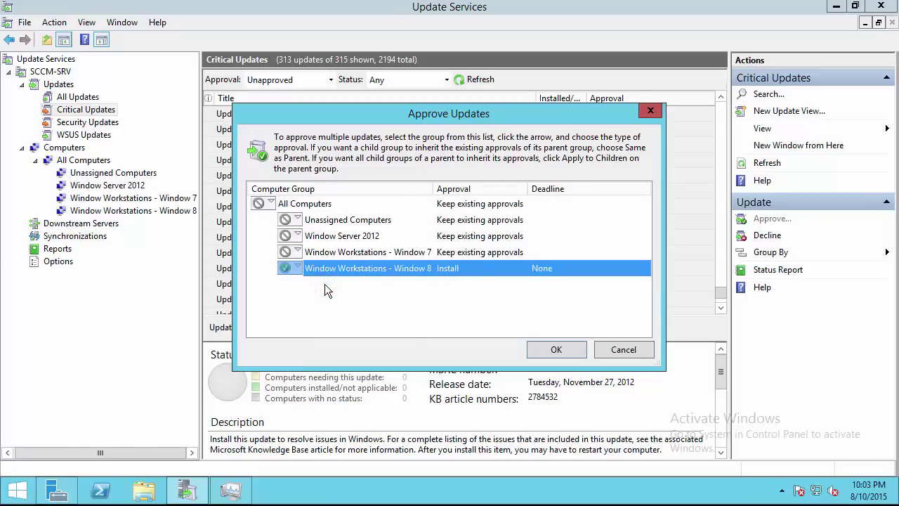
Mark the critical updates as approved for install on Window Workstations - Window 7 and Window Server 2012, and run the approval.
left_click(292, 252)
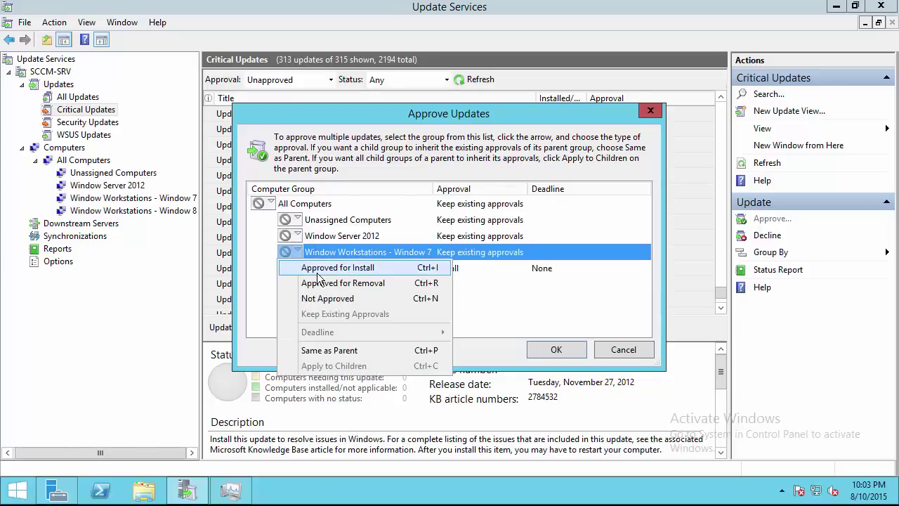
left_click(327, 270)
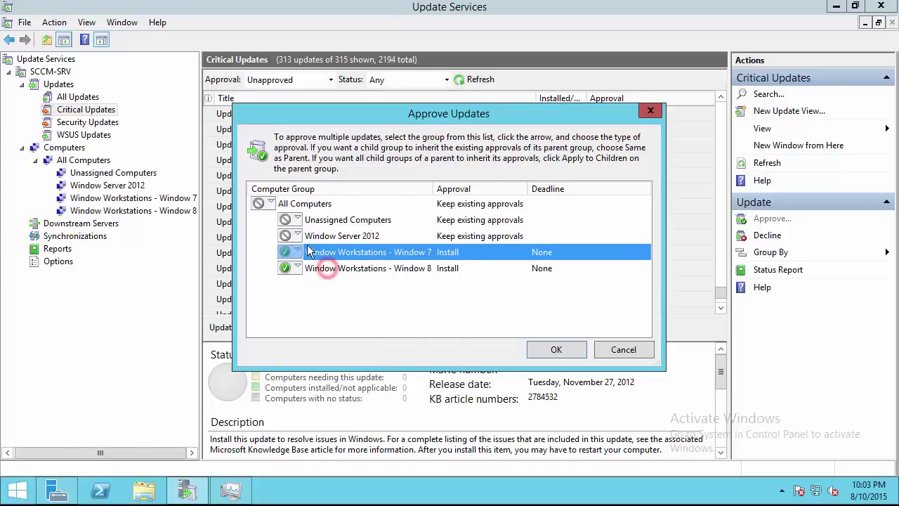
left_click(297, 236)
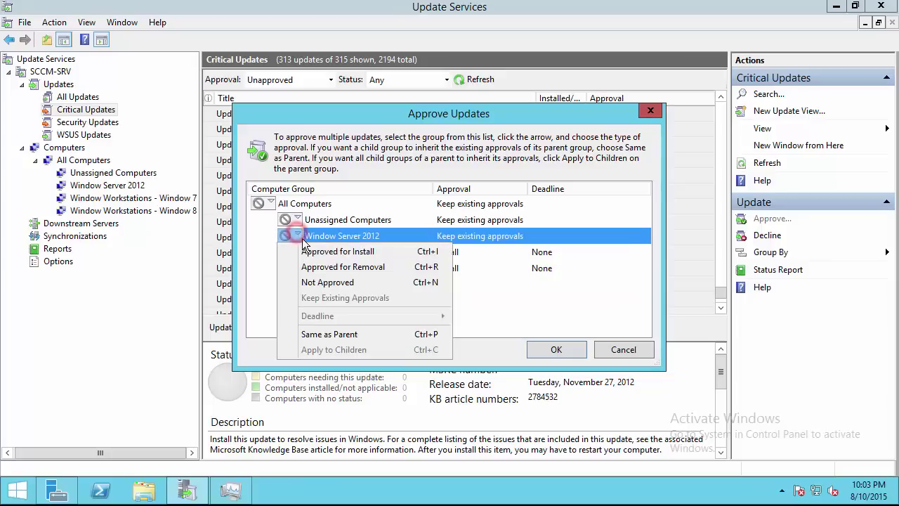
left_click(320, 252)
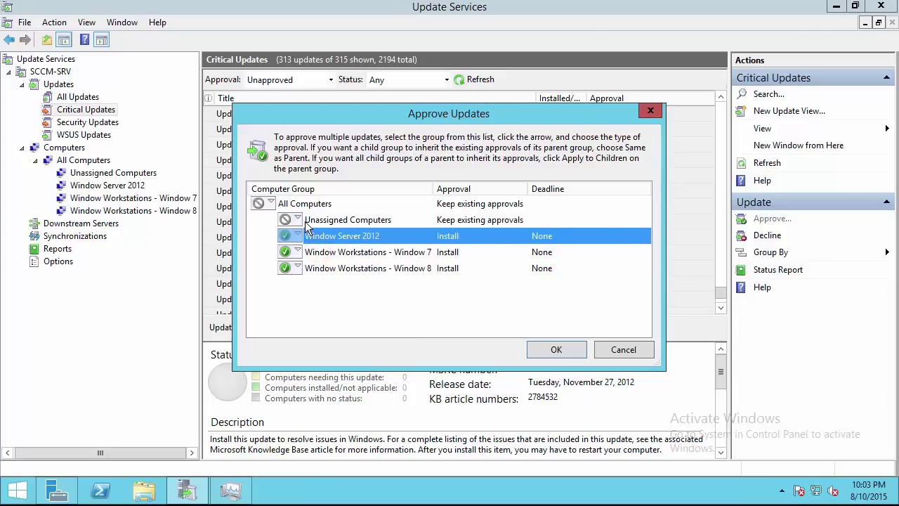
left_click(540, 347)
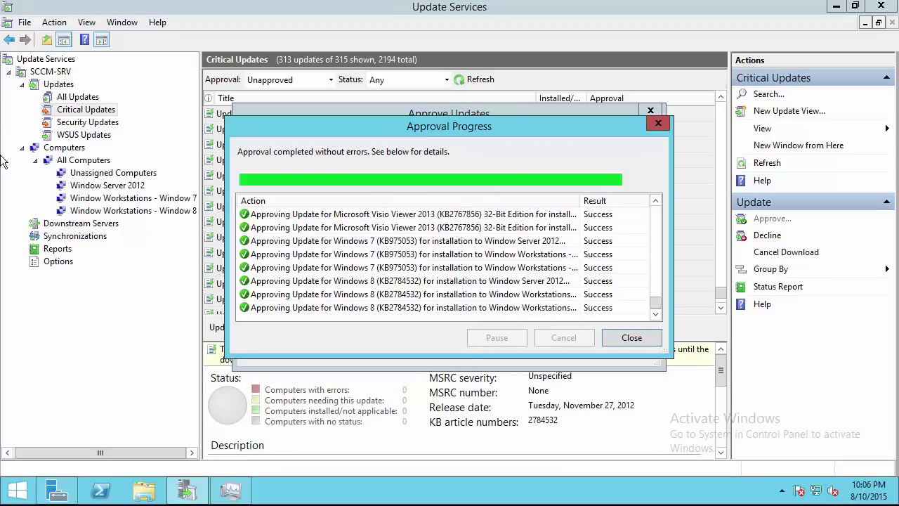
left_click(630, 338)
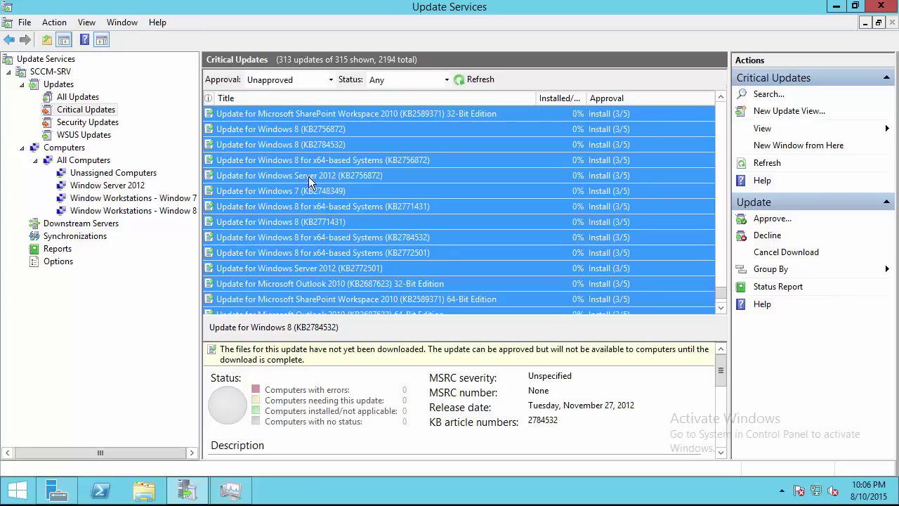
left_click(350, 176)
scroll(353, 183, "down", 2)
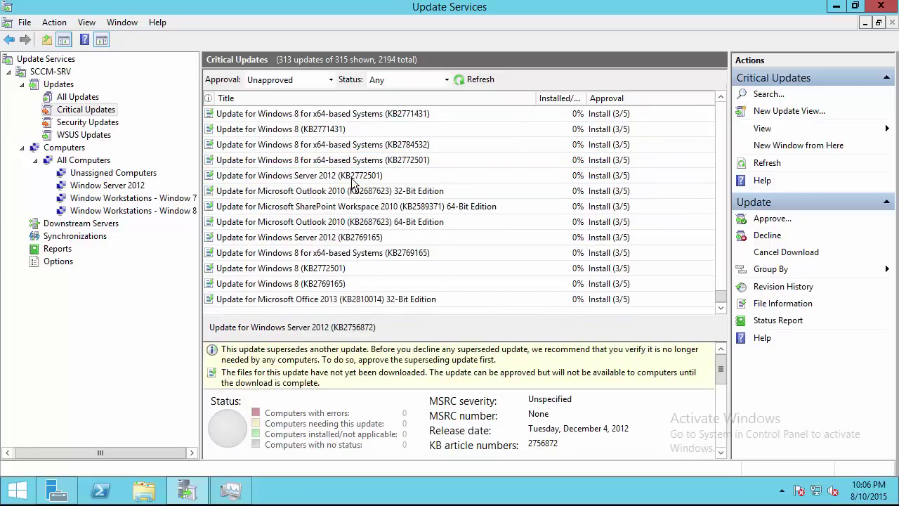
Select all unapproved updates under Security Updates and open them for approval.
left_click(102, 122)
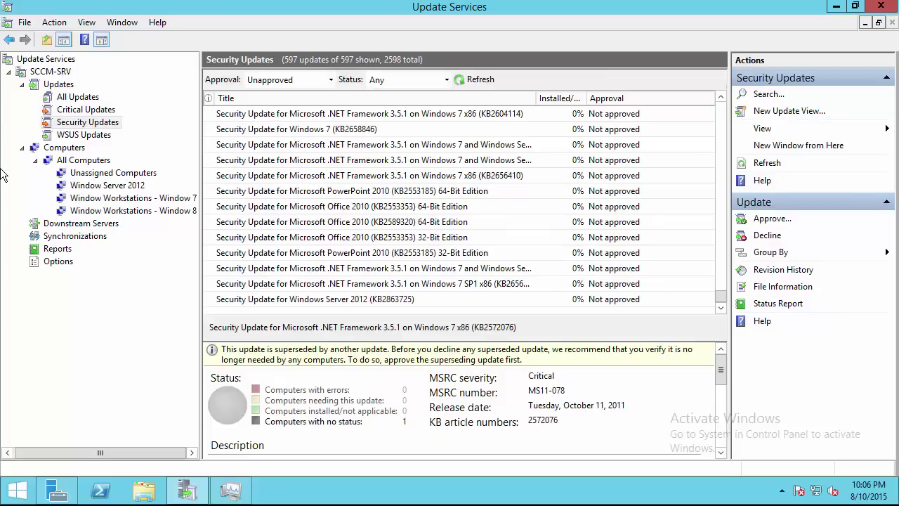
left_click(354, 177)
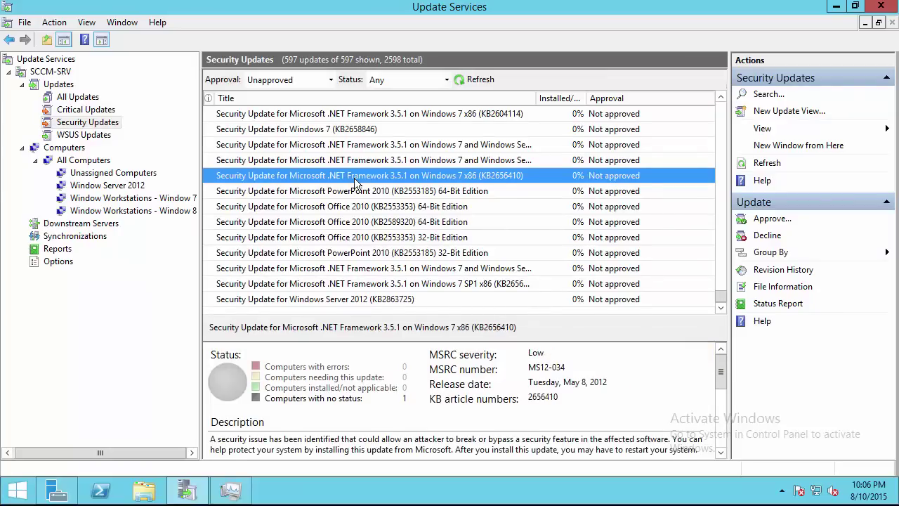
key("ctrl+a")
right_click(354, 177)
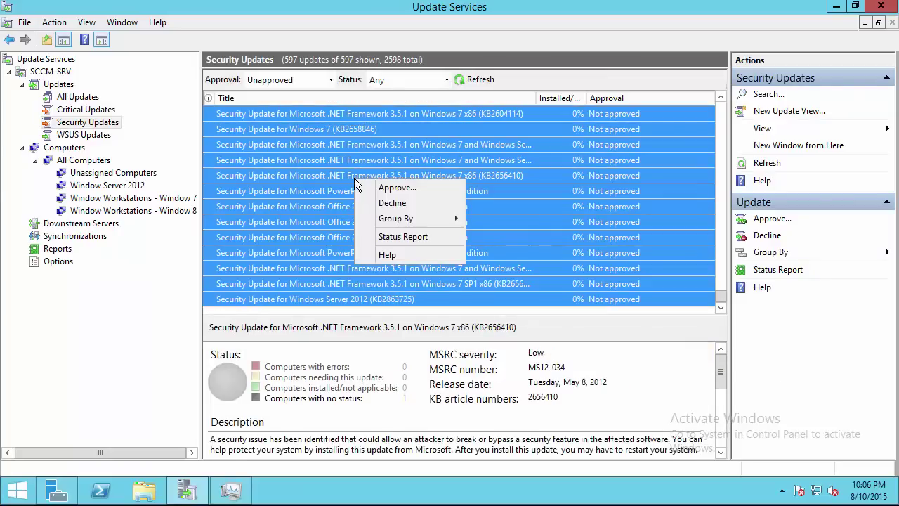
left_click(395, 191)
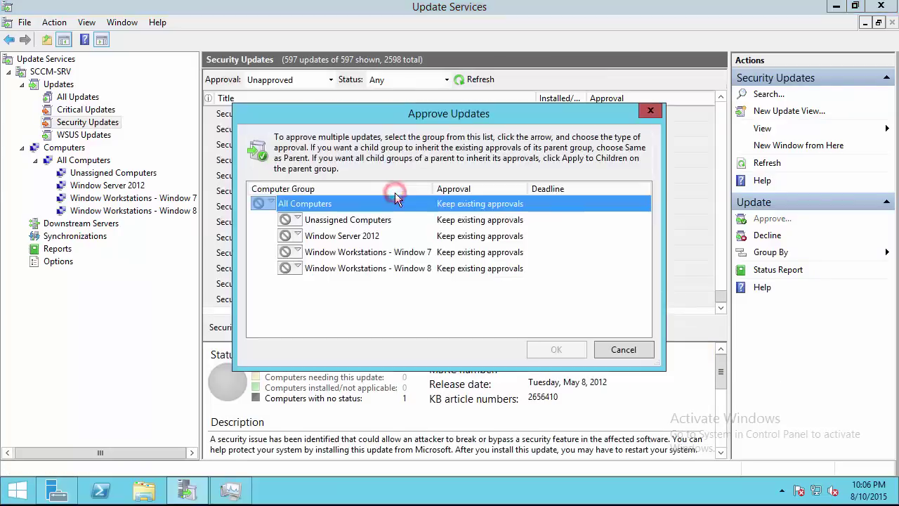
Approve the security updates for install on Window Server 2012, Window Workstations - Window 7 and Window Workstations - Window 8.
left_click(298, 237)
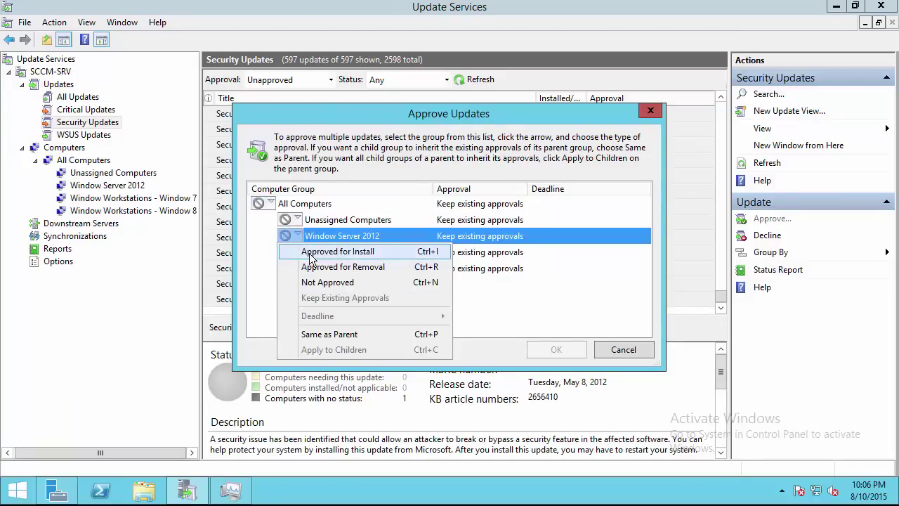
left_click(310, 257)
left_click(298, 252)
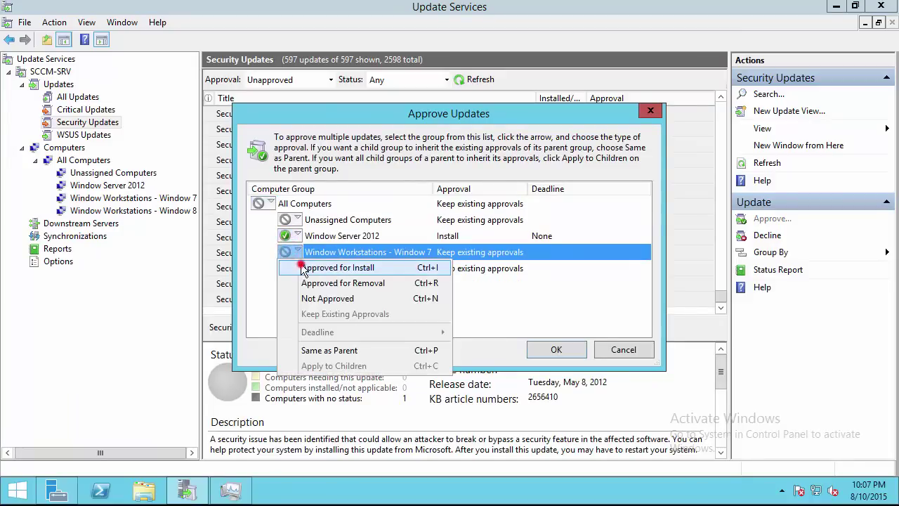
left_click(303, 270)
left_click(297, 252)
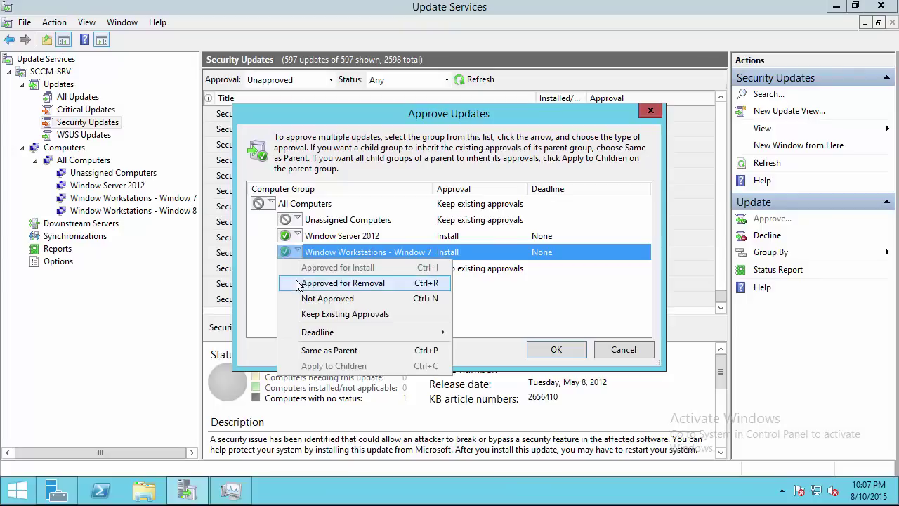
left_click(257, 269)
left_click(297, 268)
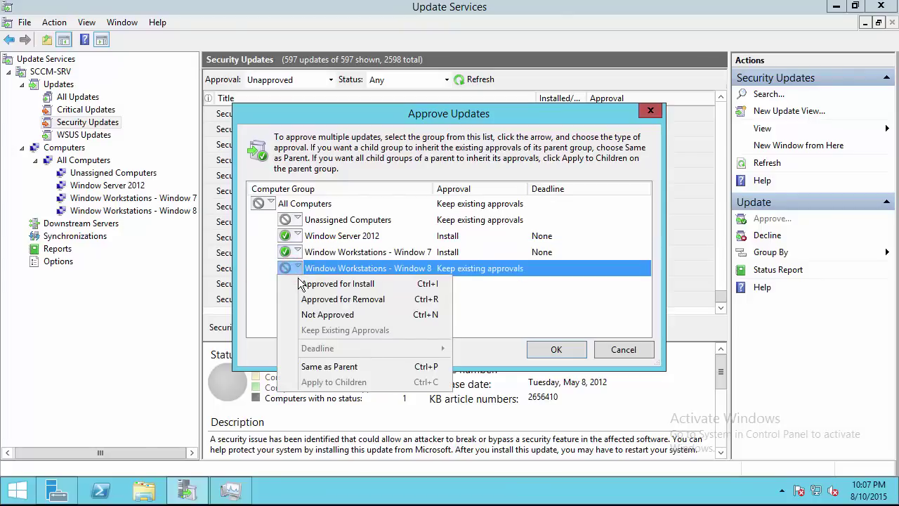
left_click(301, 283)
left_click(546, 348)
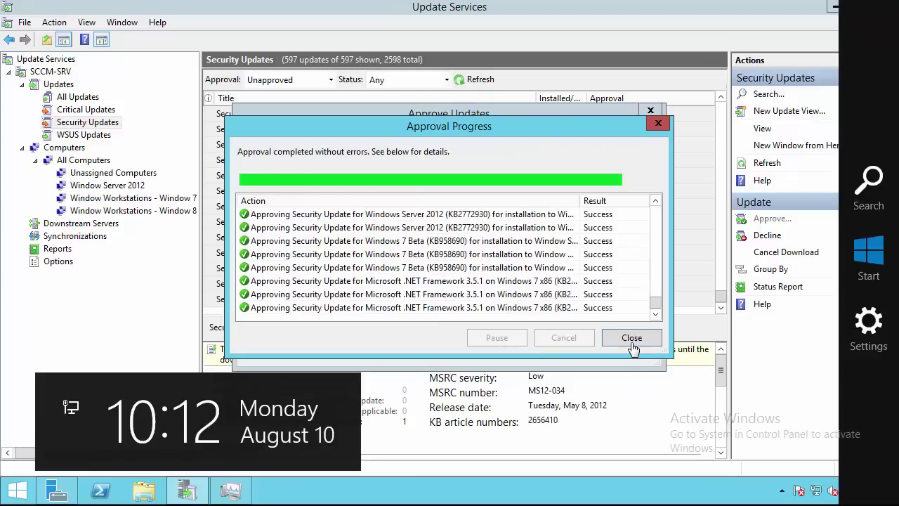
left_click(631, 338)
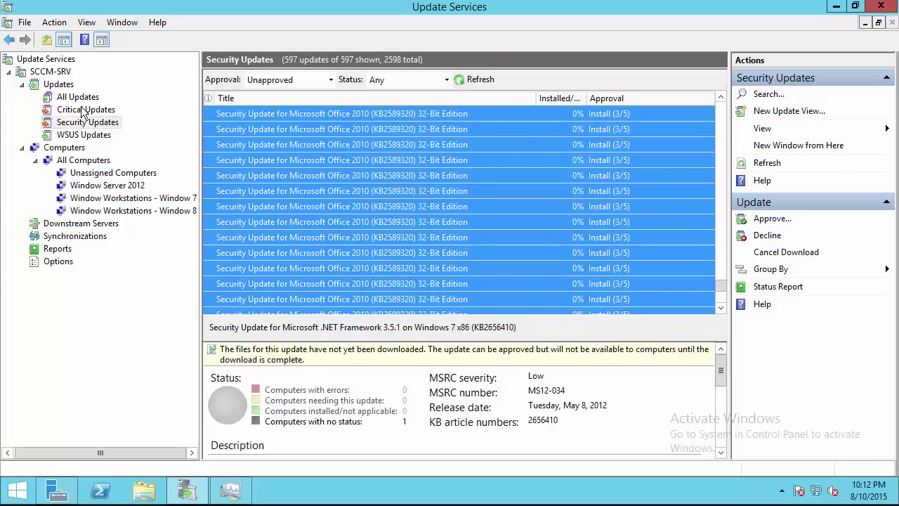
Check the SCCM-SRV overview, the Critical Updates list and the synchronizations.
left_click(55, 73)
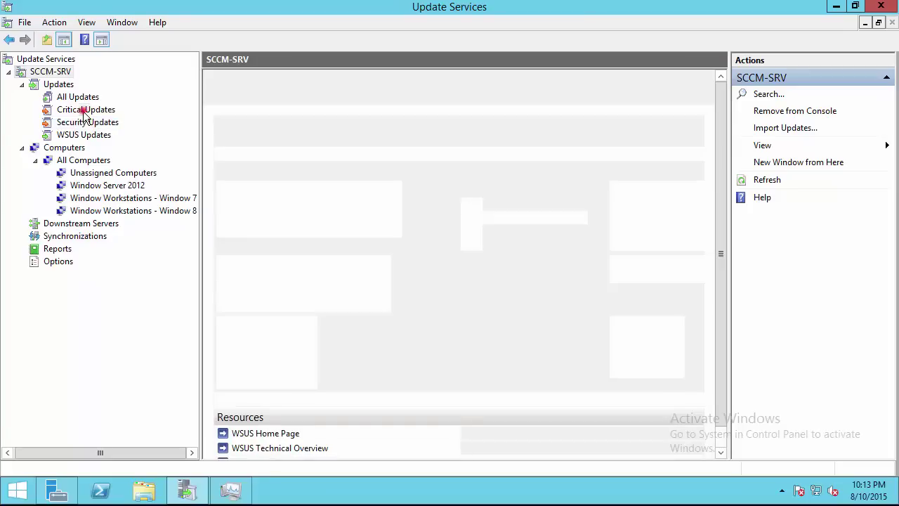
left_click(84, 113)
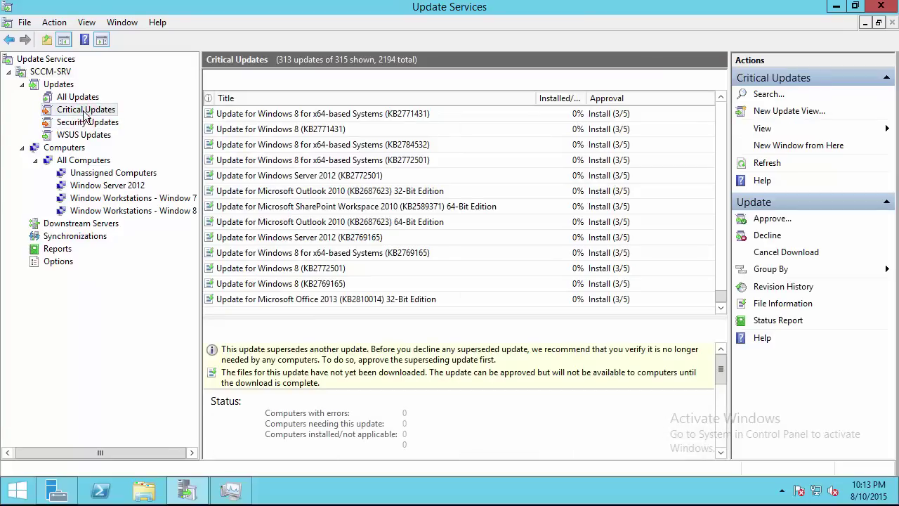
left_click(77, 239)
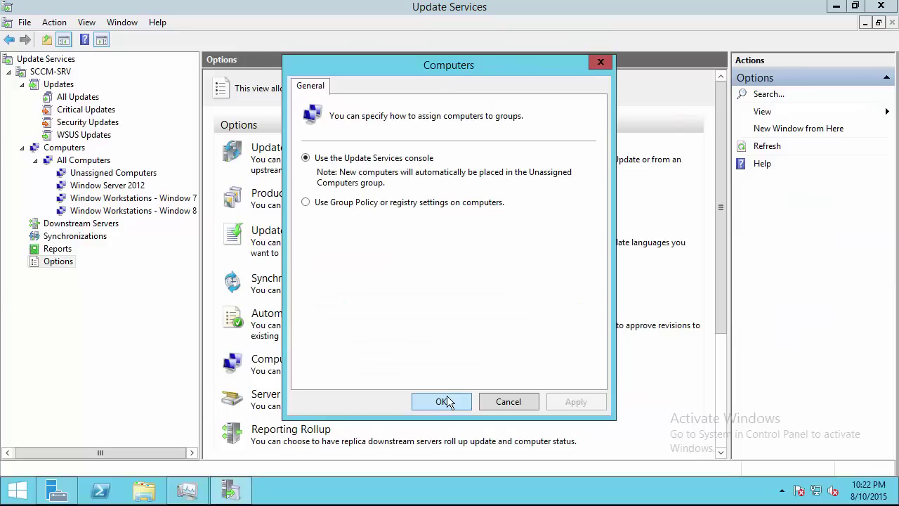
Confirm Use the Update Services console as the method for assigning computers to groups, and open the synchronization history.
left_click(447, 400)
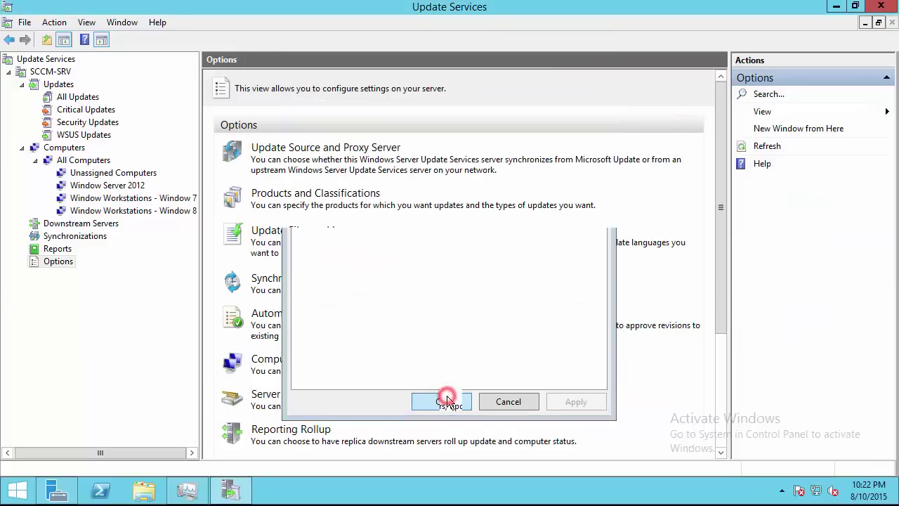
left_click(81, 239)
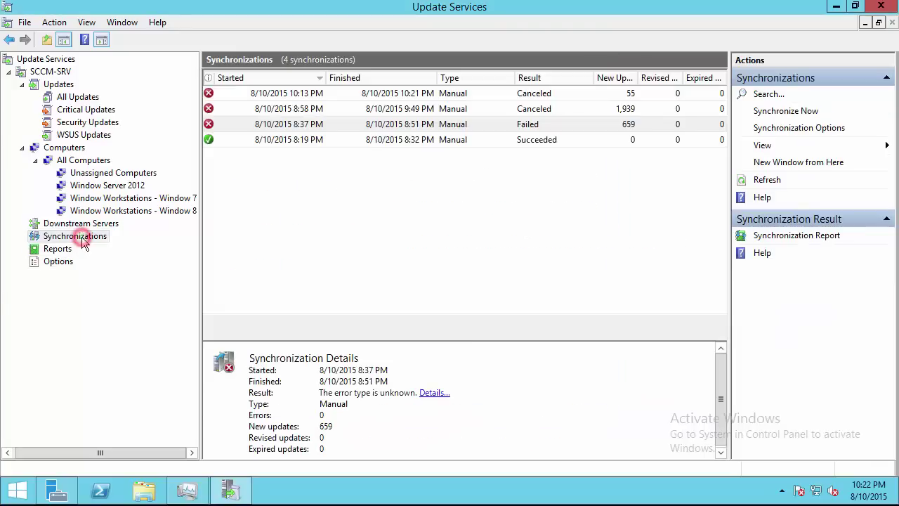
Move the unassigned computer window8-tpl.ittraining.net.local into the Window Workstations - Window 8 group and open that group.
left_click(92, 185)
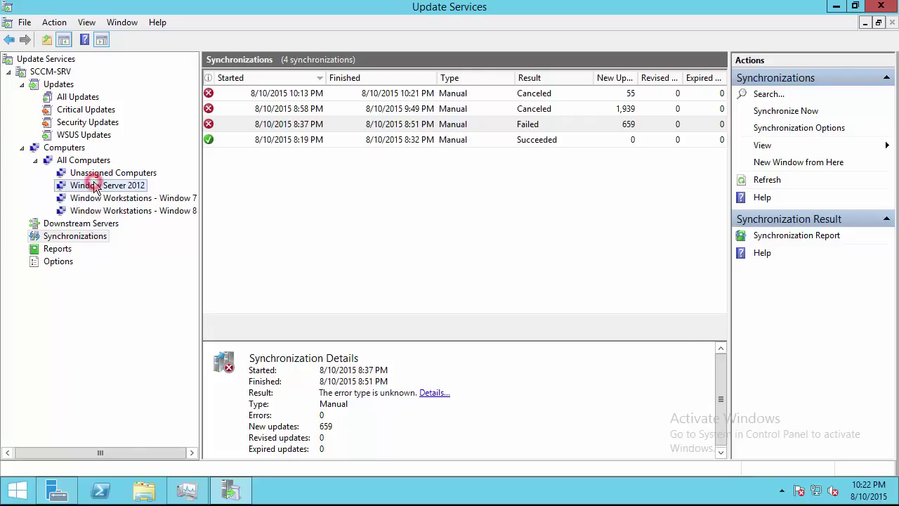
left_click(110, 172)
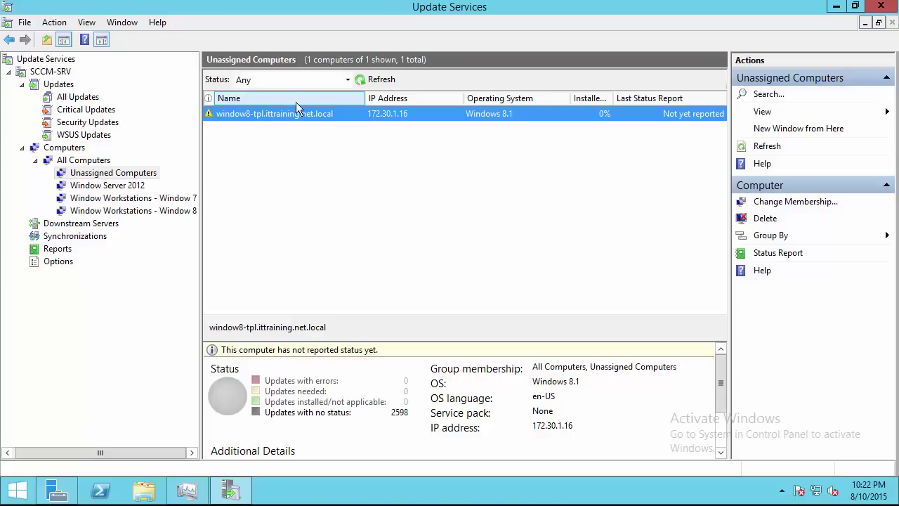
left_click(317, 134)
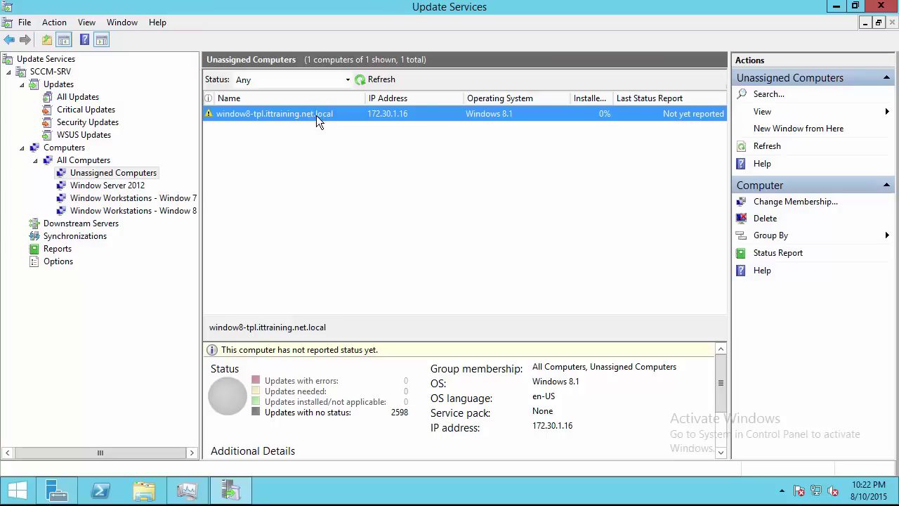
right_click(316, 115)
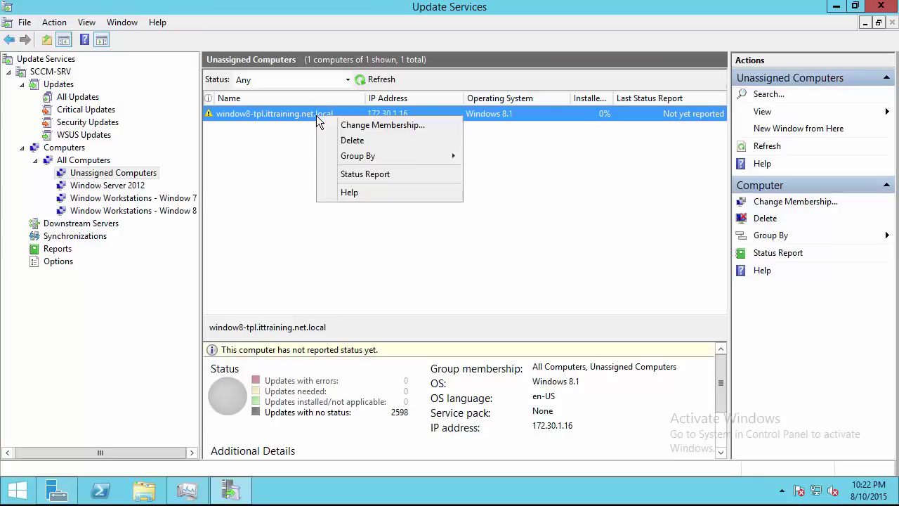
left_click(398, 127)
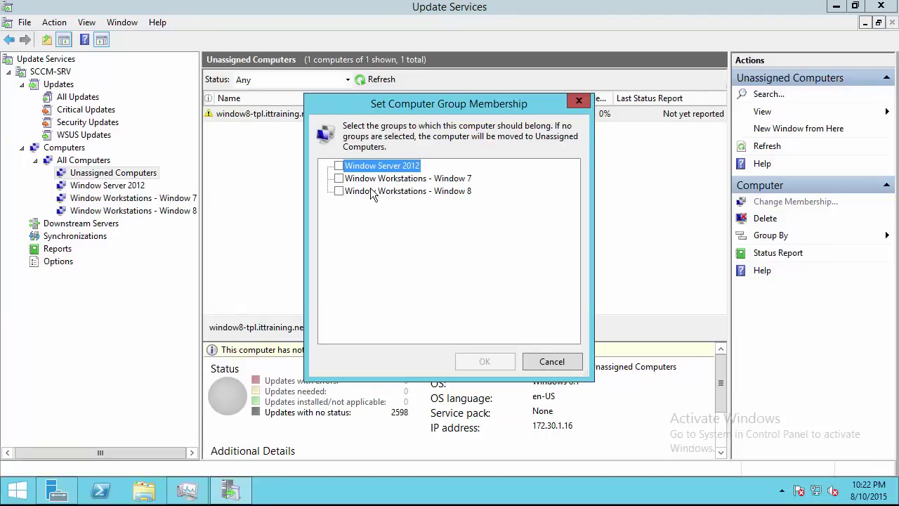
left_click(340, 192)
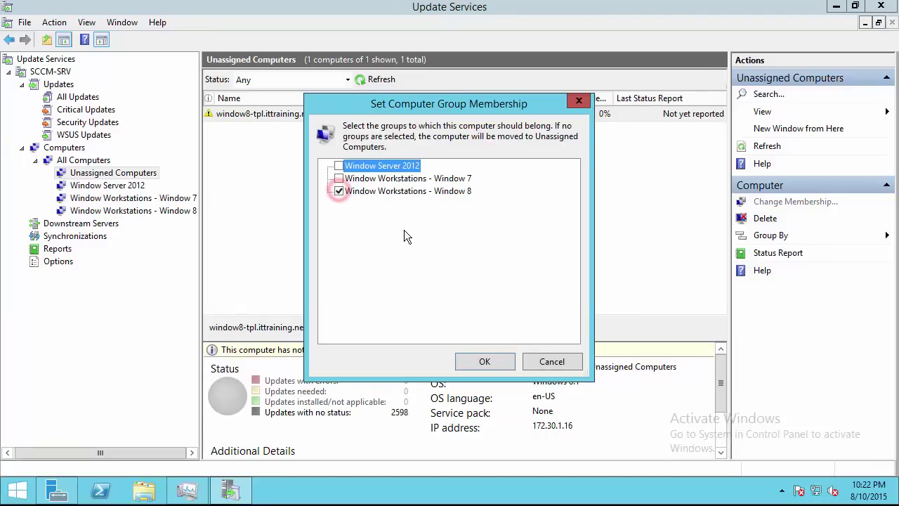
left_click(486, 362)
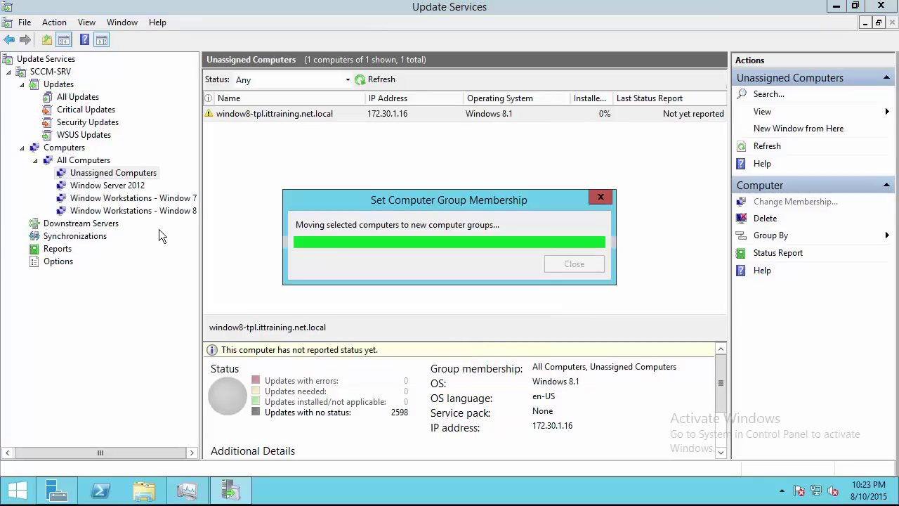
left_click(156, 212)
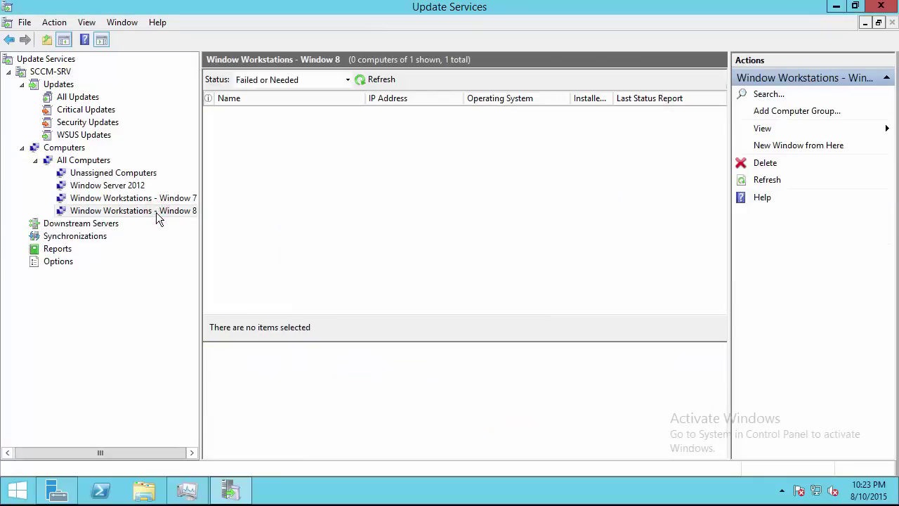
Filter the Window Workstations - Window 8 group to computers with status Any and refresh the list.
left_click(156, 214)
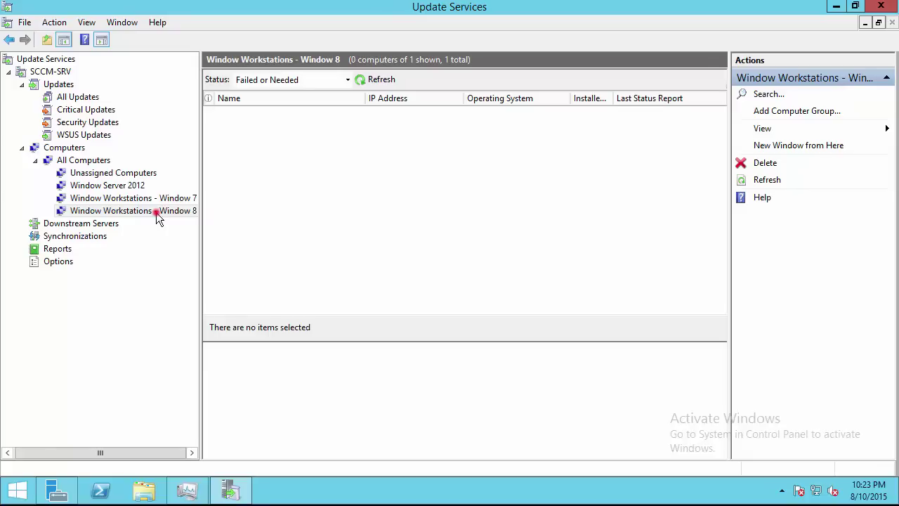
left_click(267, 81)
left_click(287, 81)
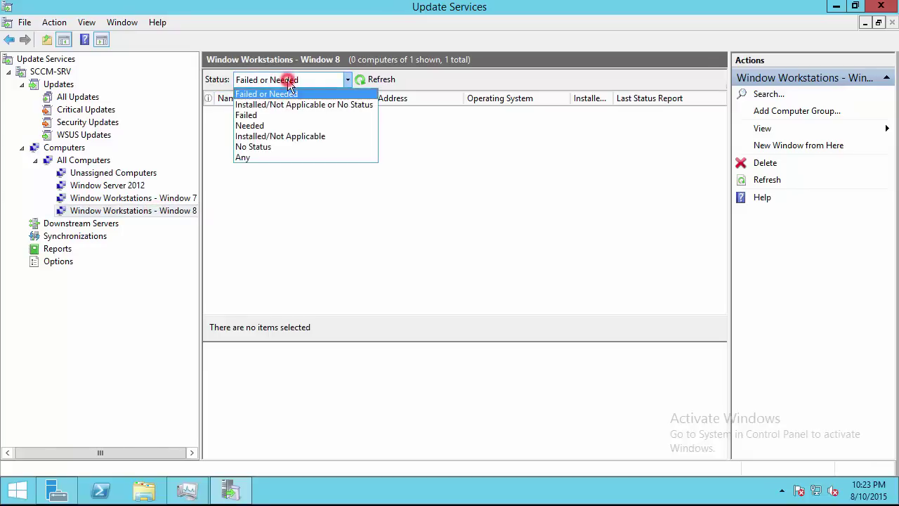
left_click(262, 155)
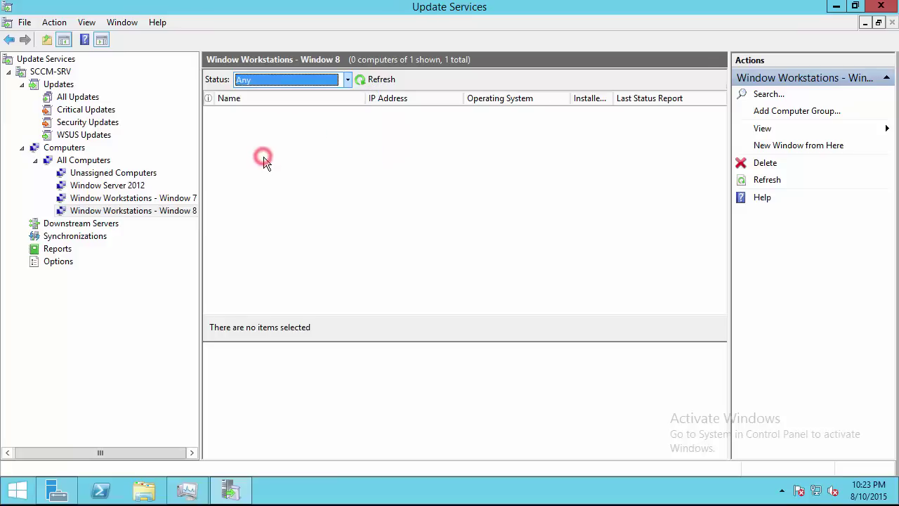
left_click(372, 80)
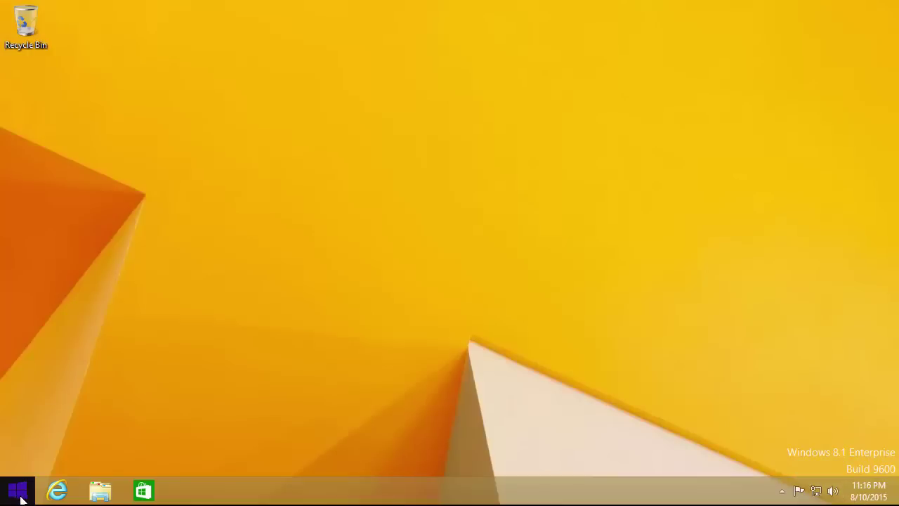
Switch to the Windows 8.1 client, open Windows Update from the This PC system properties, and check for updates.
left_click(100, 490)
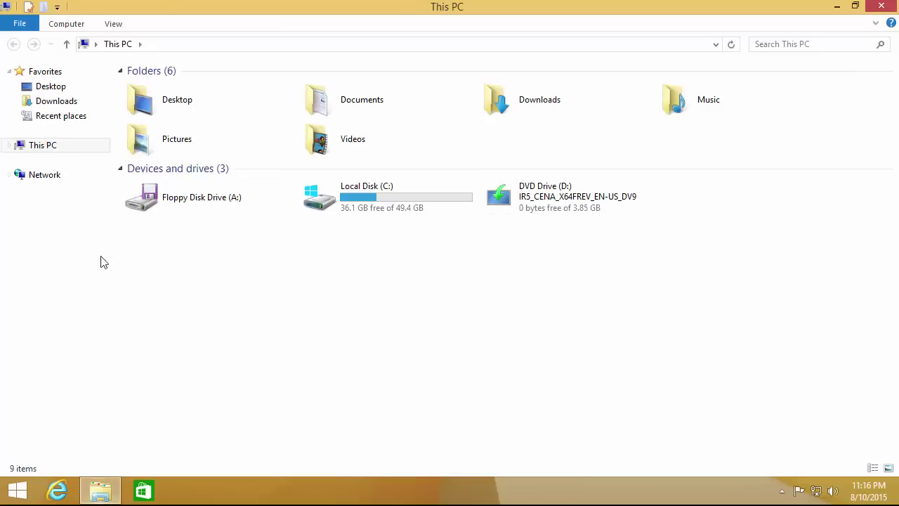
right_click(76, 147)
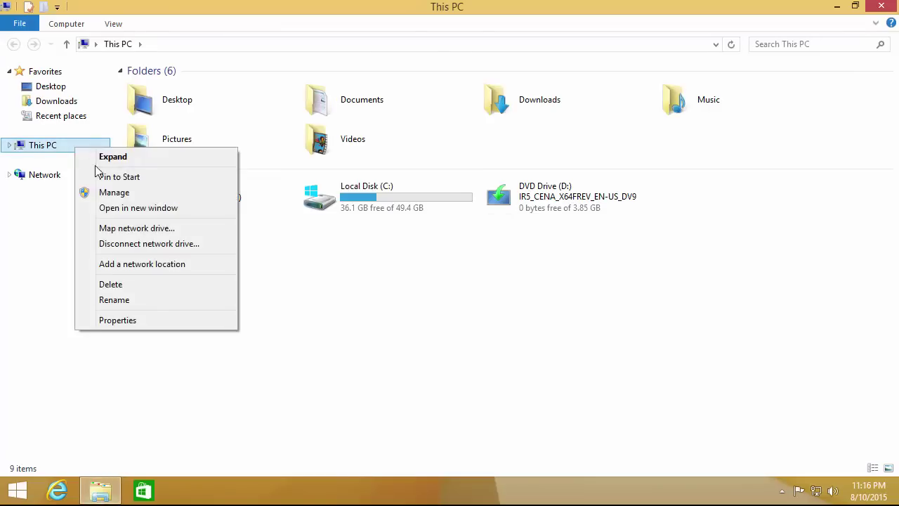
left_click(148, 319)
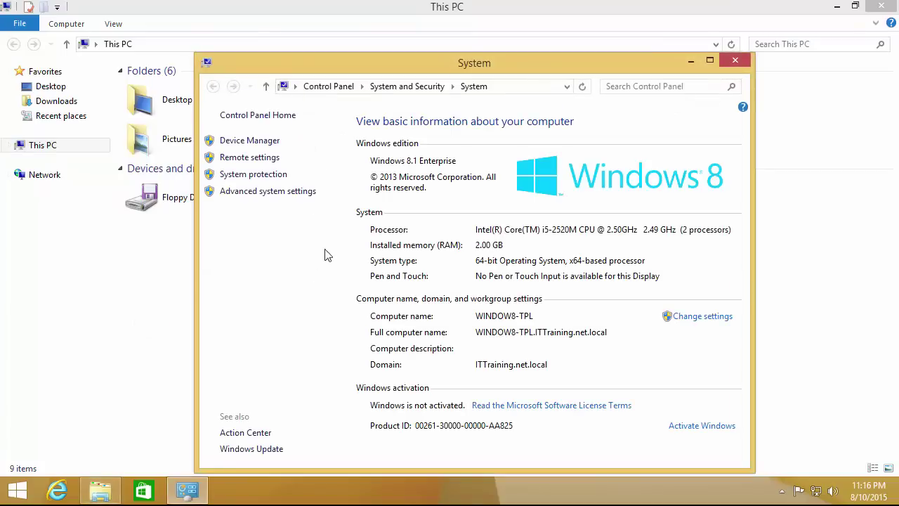
left_click(262, 453)
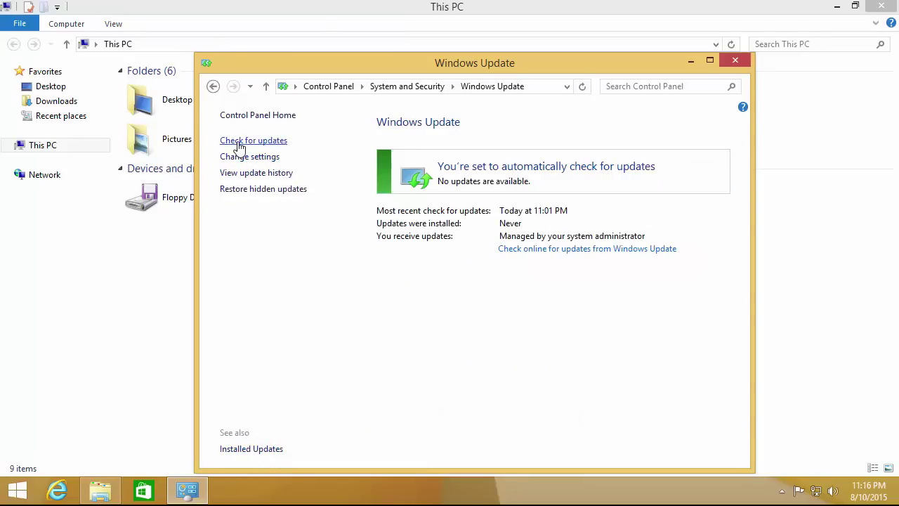
left_click(239, 142)
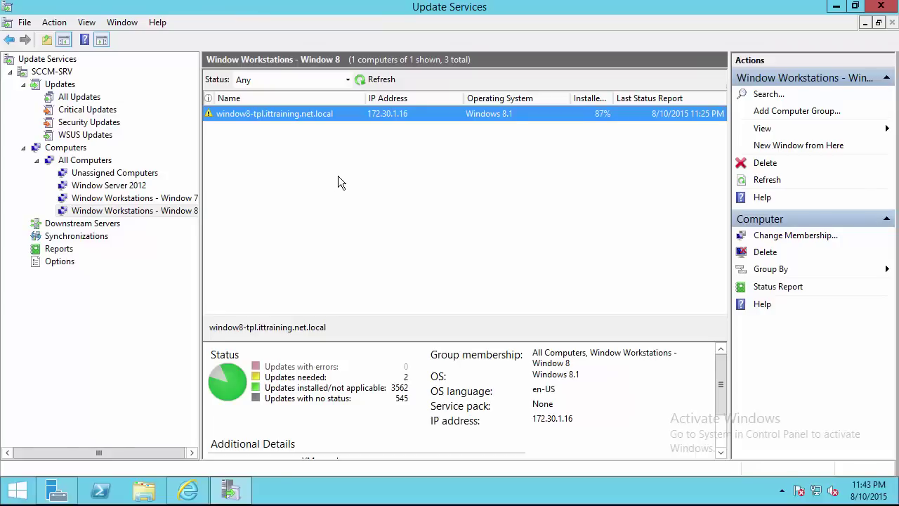
Review the Window Server 2012 and Window Workstations - Window 8 groups and the Critical and Security Updates lists in Update Services.
left_click(97, 184)
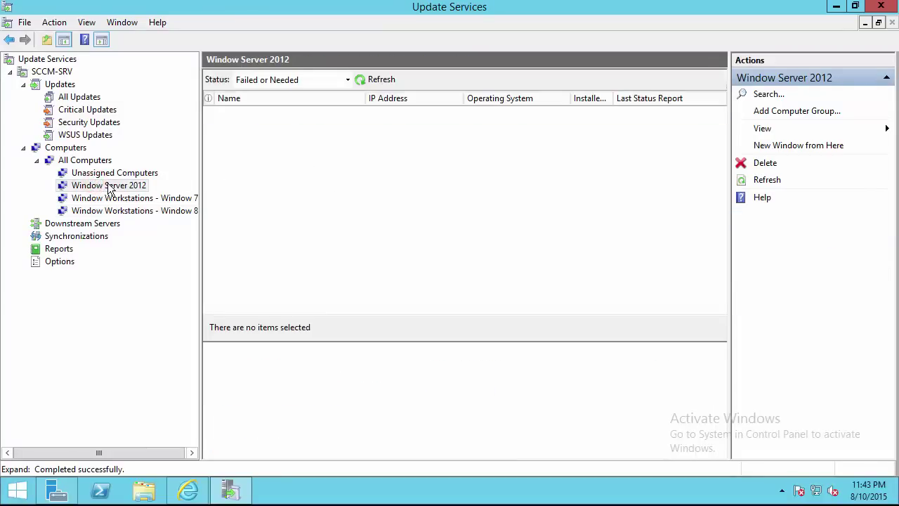
left_click(110, 210)
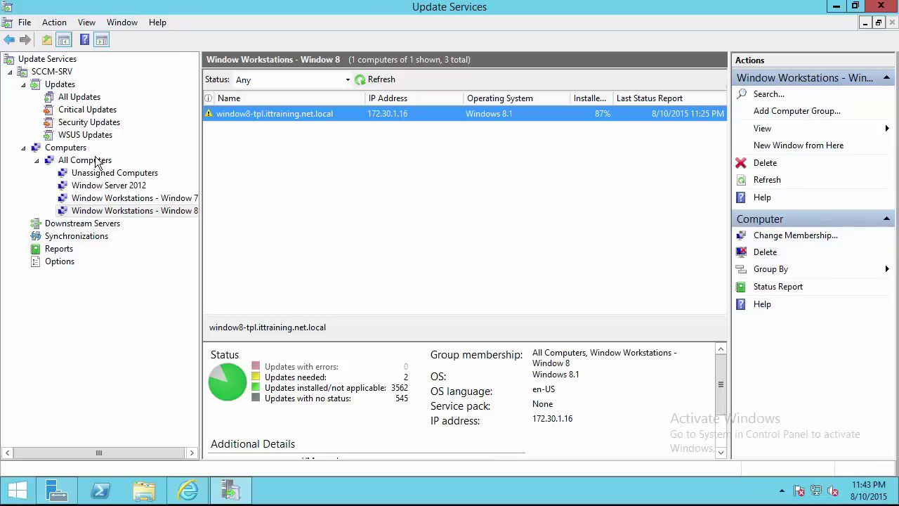
left_click(85, 111)
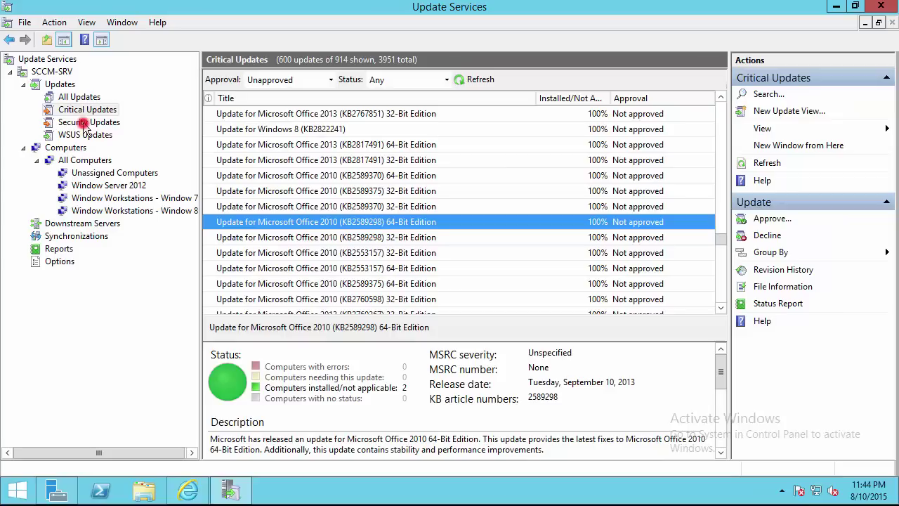
left_click(82, 123)
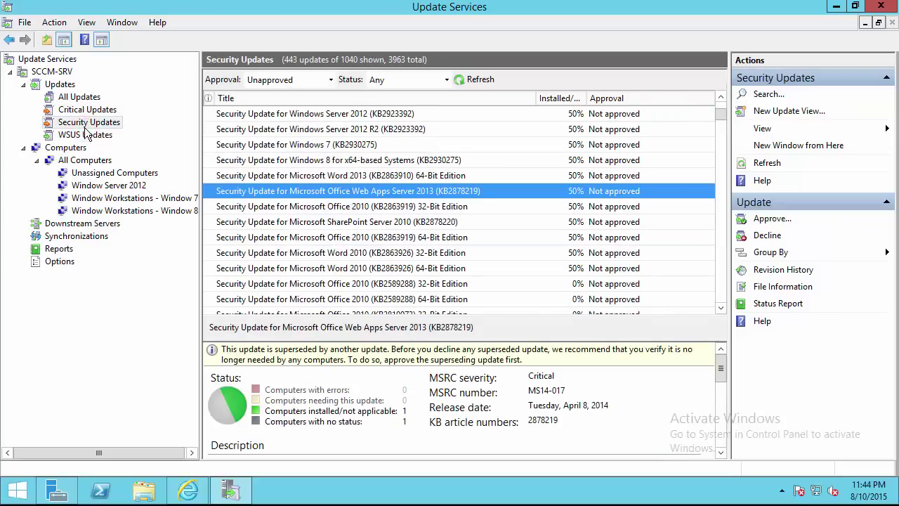
scroll(181, 179, "down", 1)
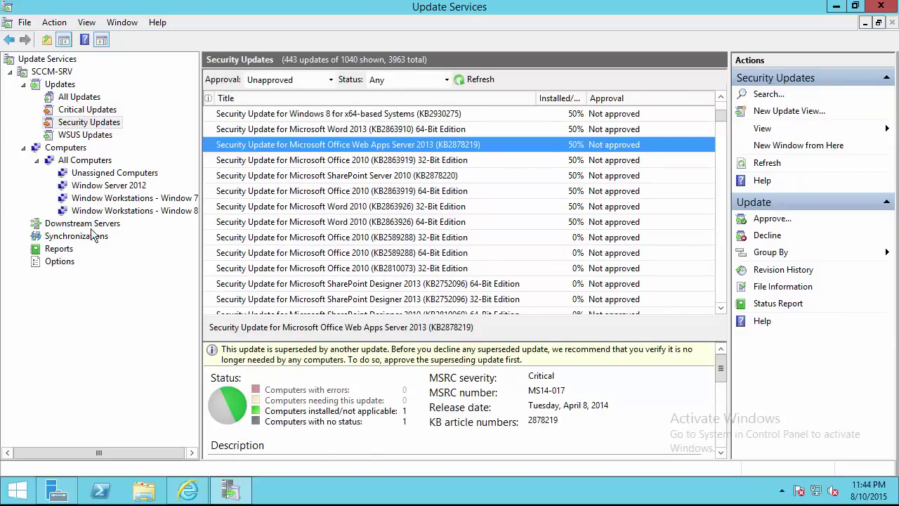
left_click(105, 184)
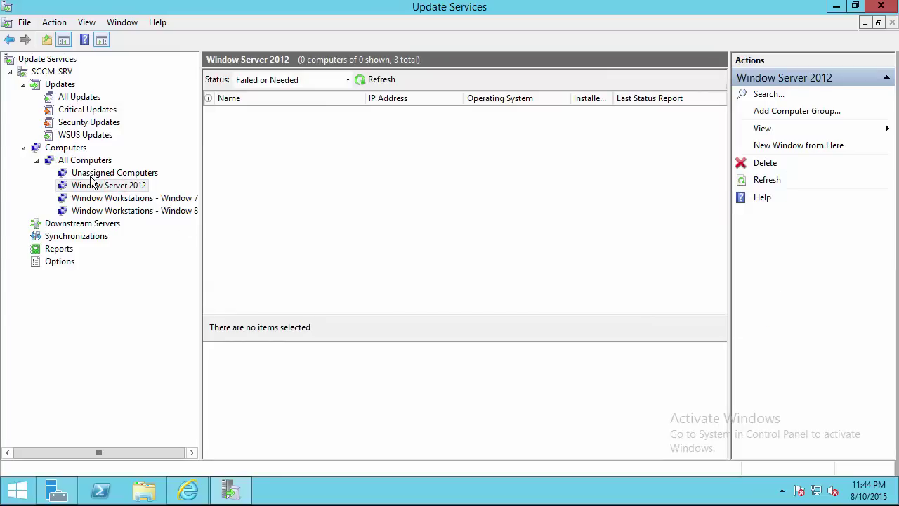
Move the unassigned computer sql-srv.ittraining.net.local into the Window Server 2012 group.
left_click(99, 175)
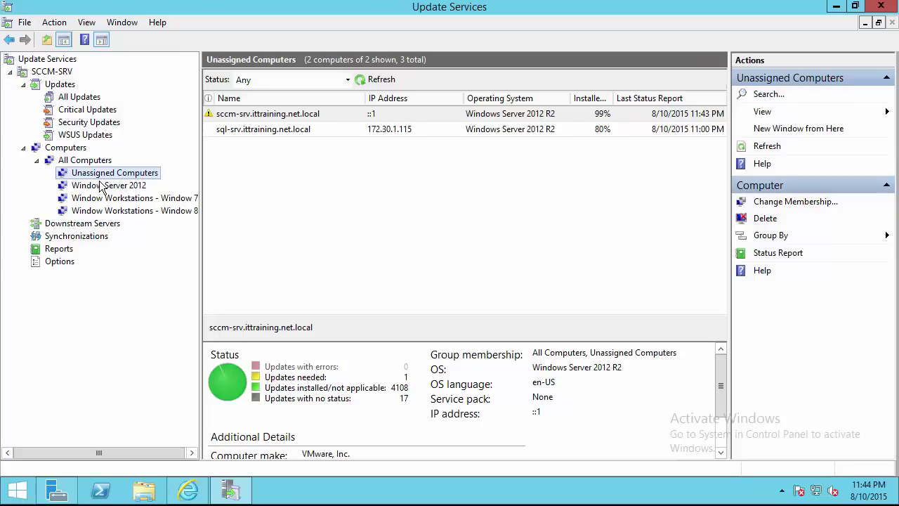
left_click(294, 134)
right_click(295, 133)
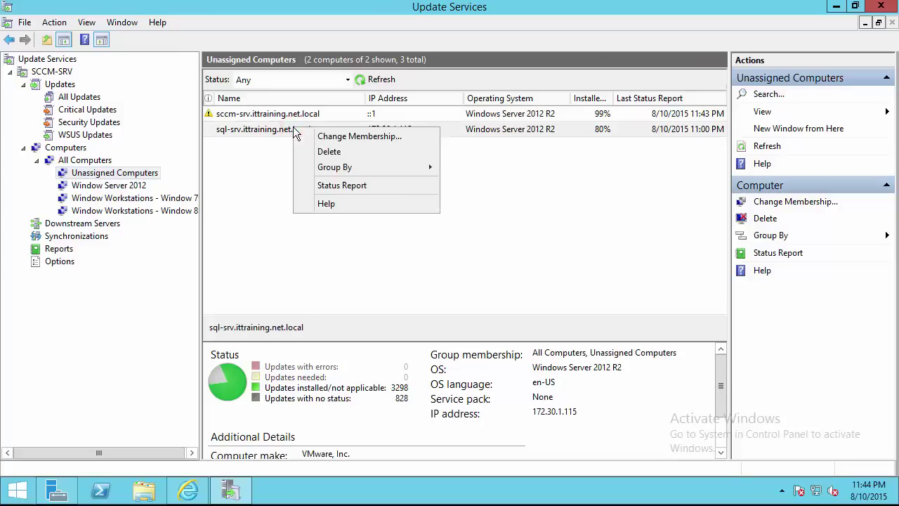
left_click(355, 137)
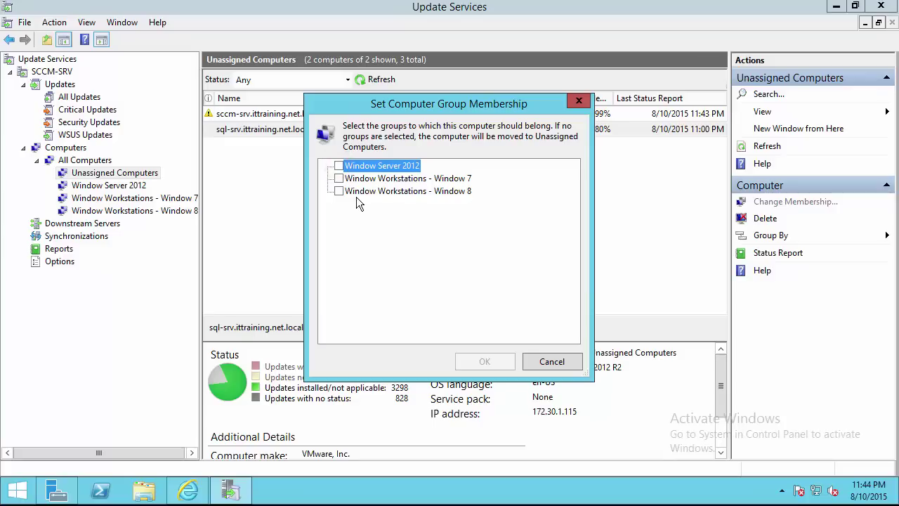
left_click(339, 167)
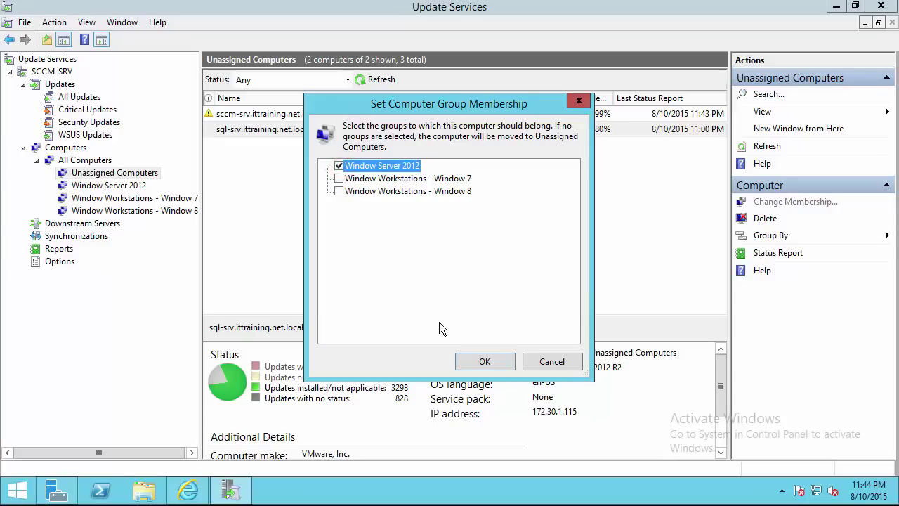
left_click(505, 368)
left_click(511, 359)
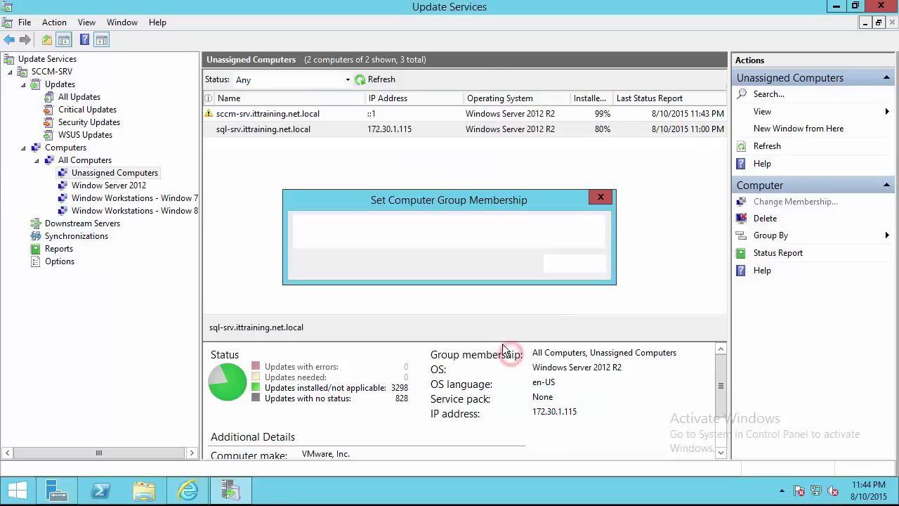
Change the group membership of the unassigned computer sccm-srv.ittraining.net.local to Window Server 2012.
right_click(298, 116)
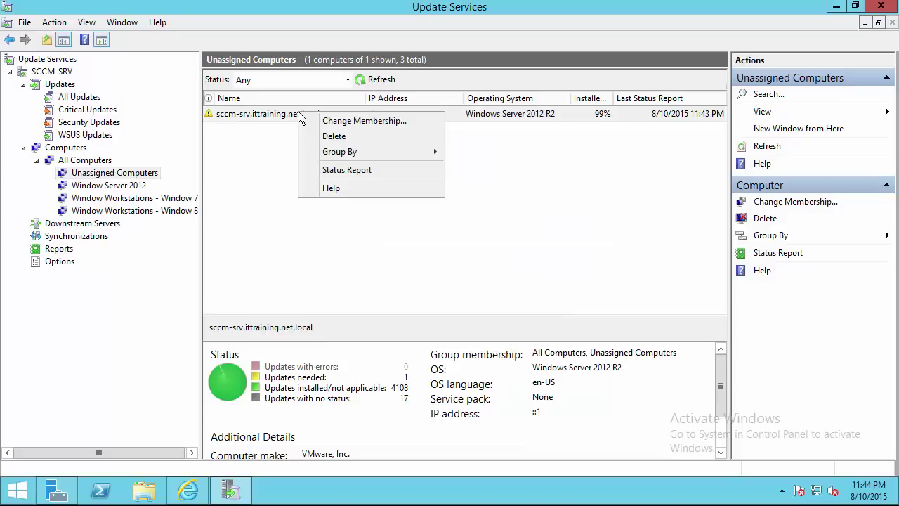
left_click(324, 120)
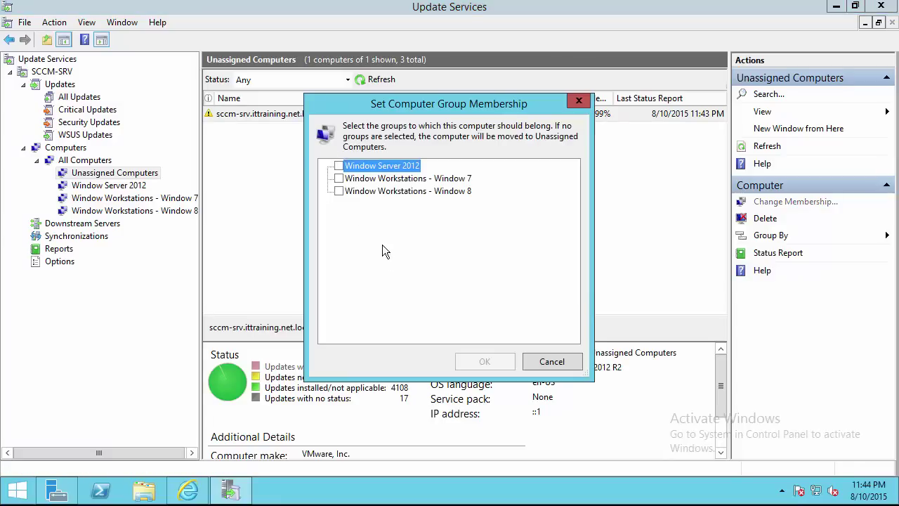
left_click(340, 167)
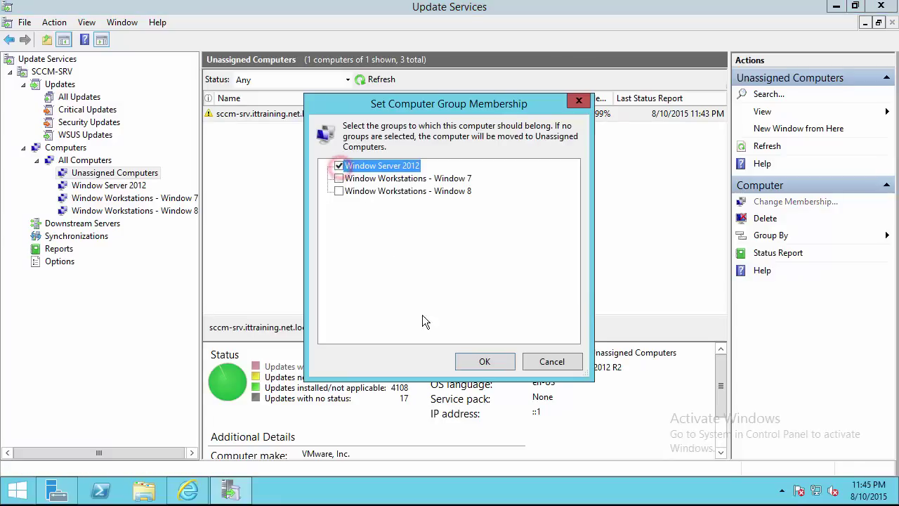
left_click(483, 360)
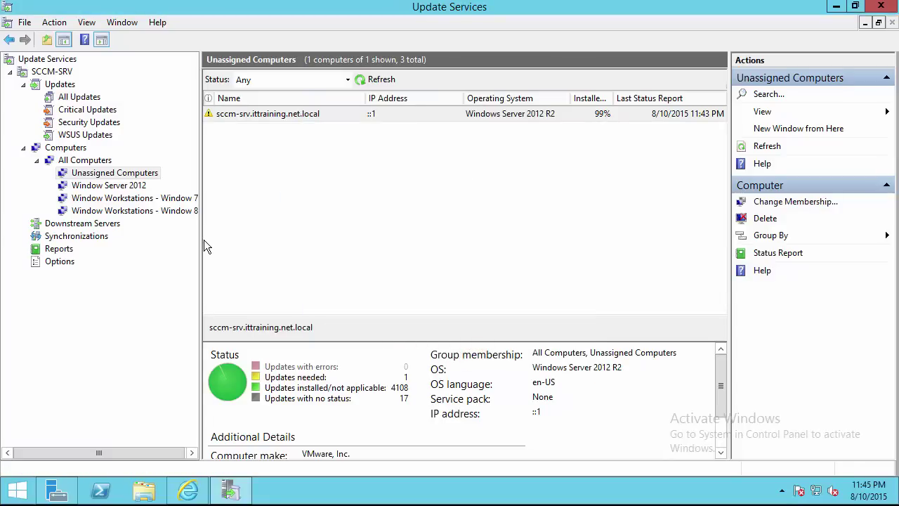
List the Window Server 2012 group's computers with status Any, and check the Window 8 and Window 7 workstation groups.
left_click(125, 187)
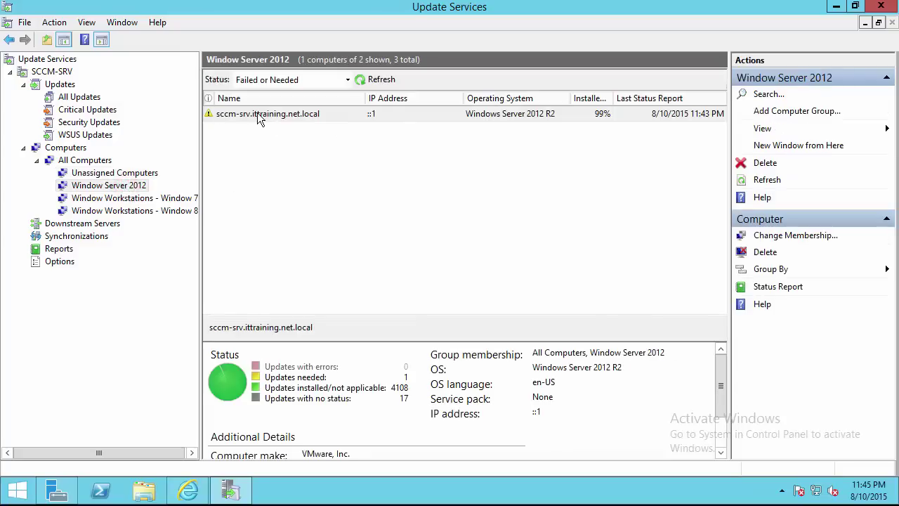
left_click(372, 80)
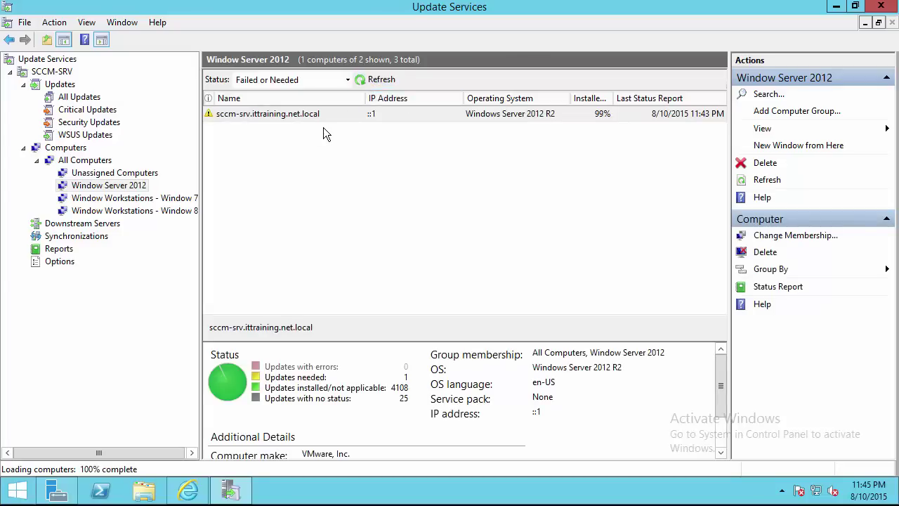
left_click(317, 80)
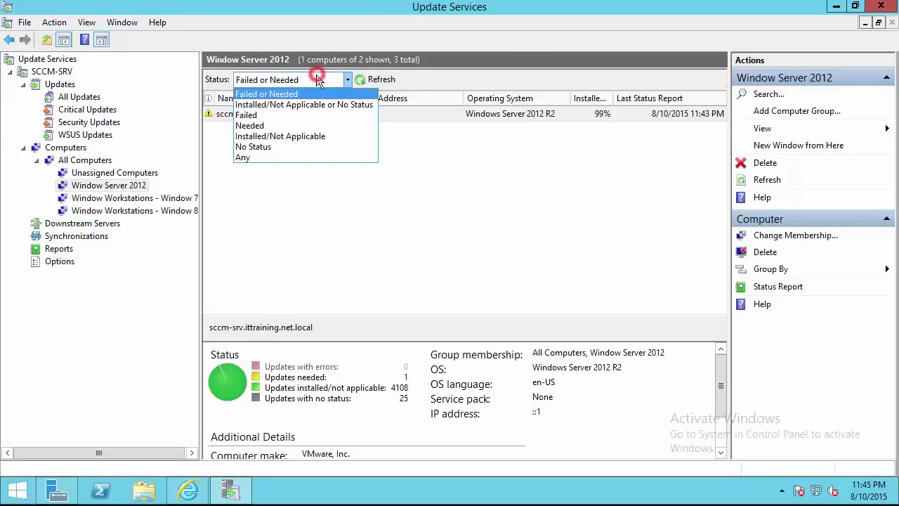
left_click(284, 157)
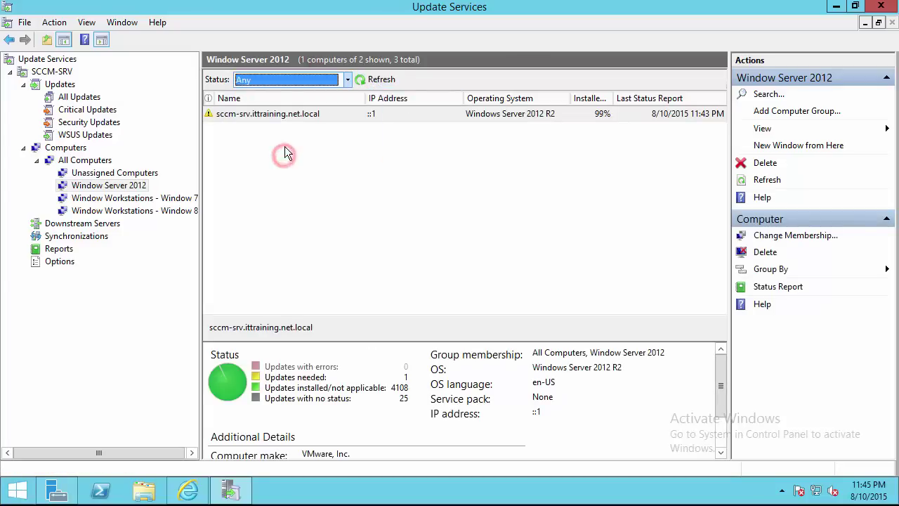
left_click(365, 81)
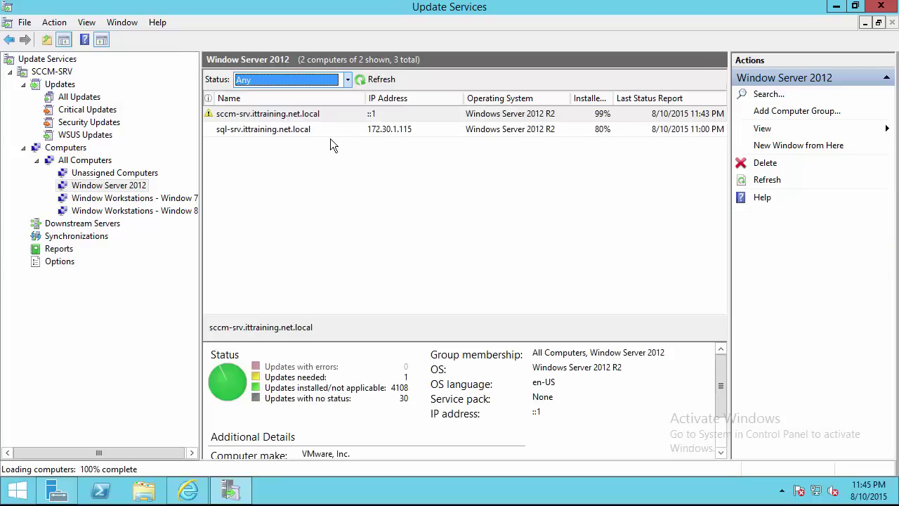
left_click(161, 210)
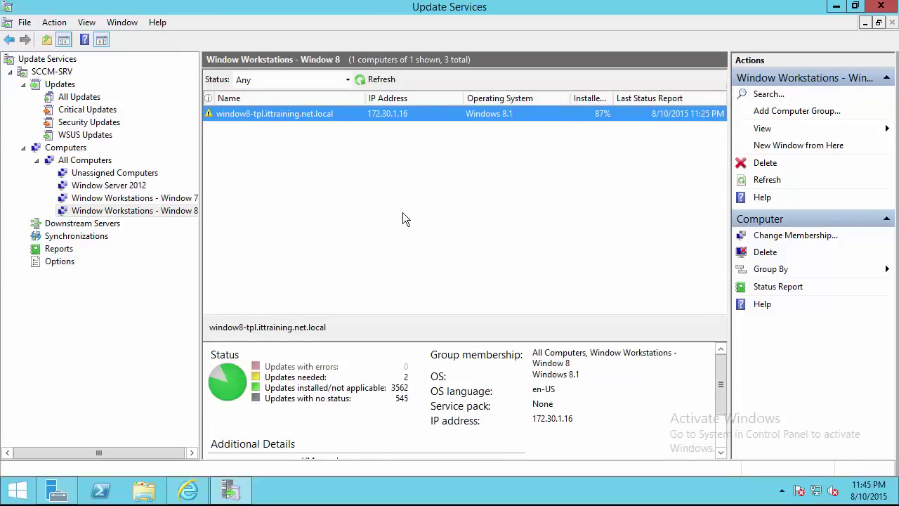
left_click(121, 200)
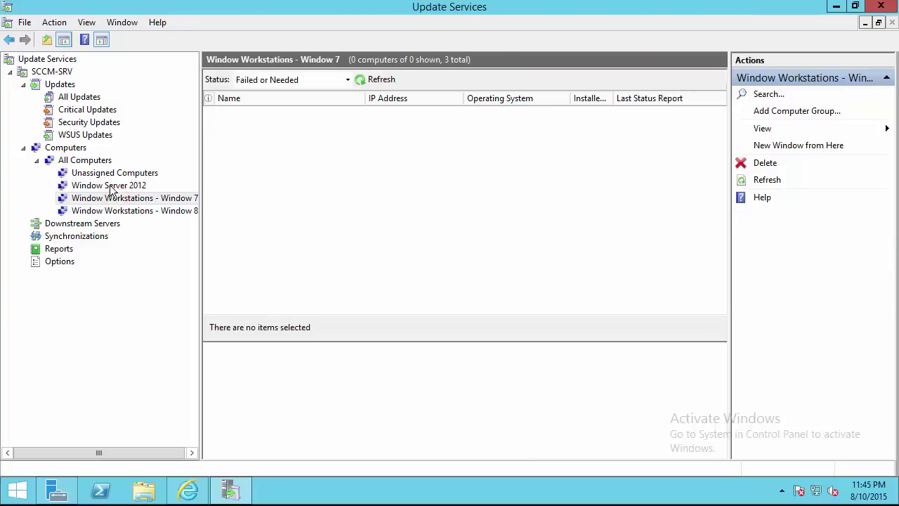